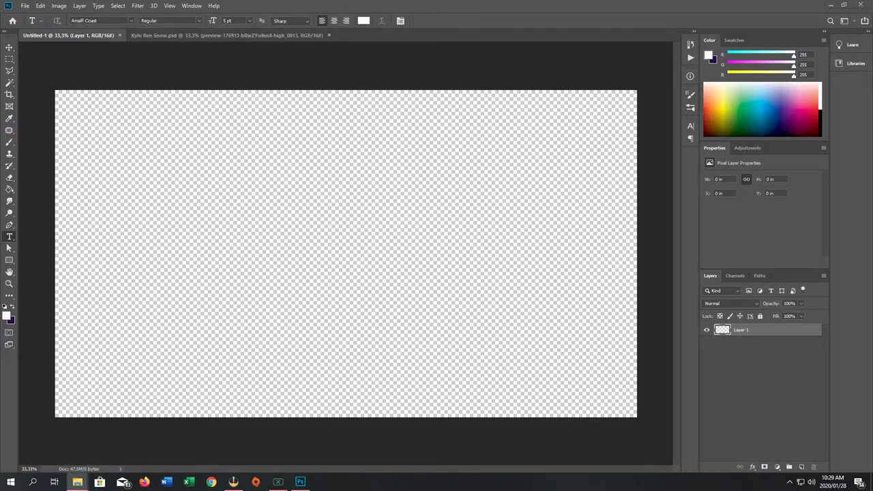
click(77, 482)
scroll(350, 253, down, 5)
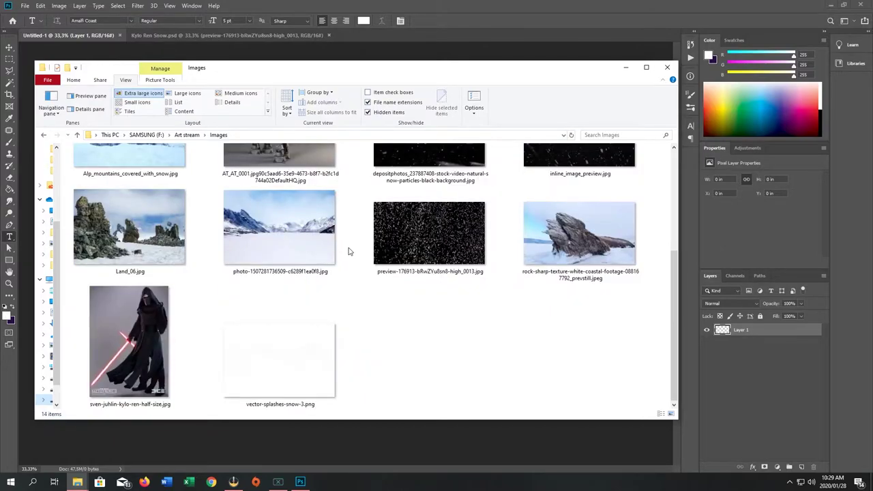
scroll(395, 307, up, 5)
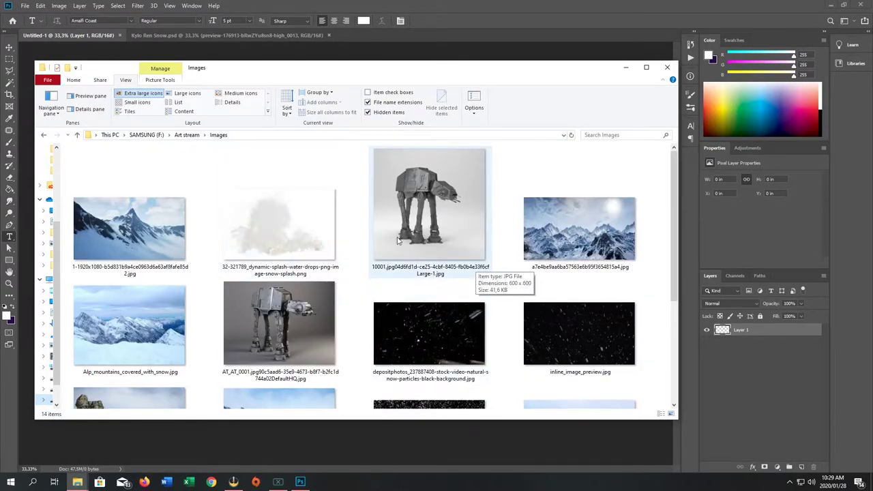
scroll(399, 241, down, 5)
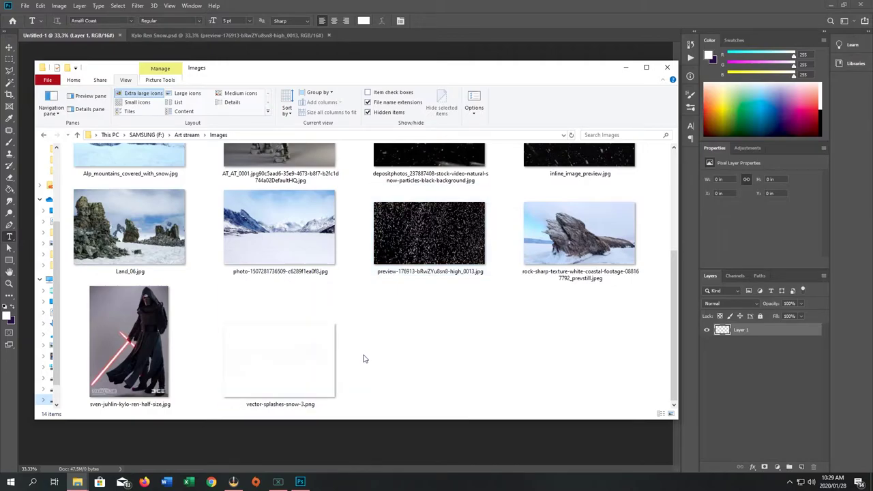
drag(409, 77, 131, 161)
click(348, 152)
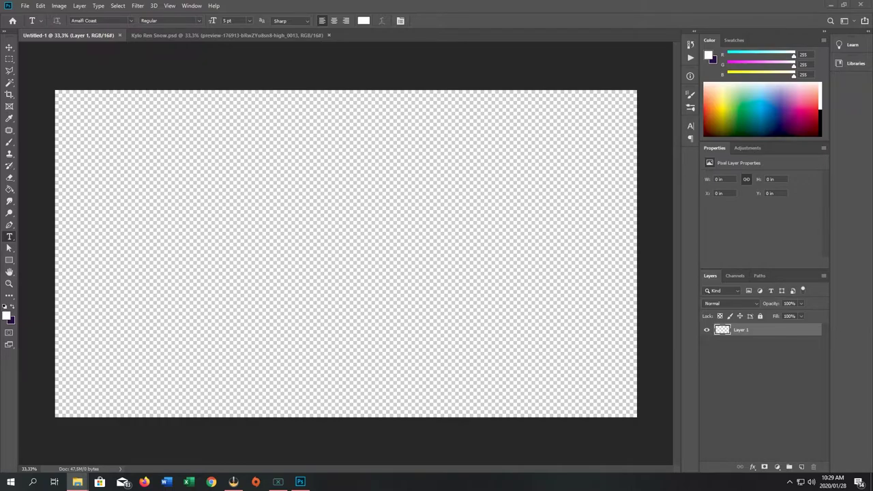
drag(372, 310, 355, 273)
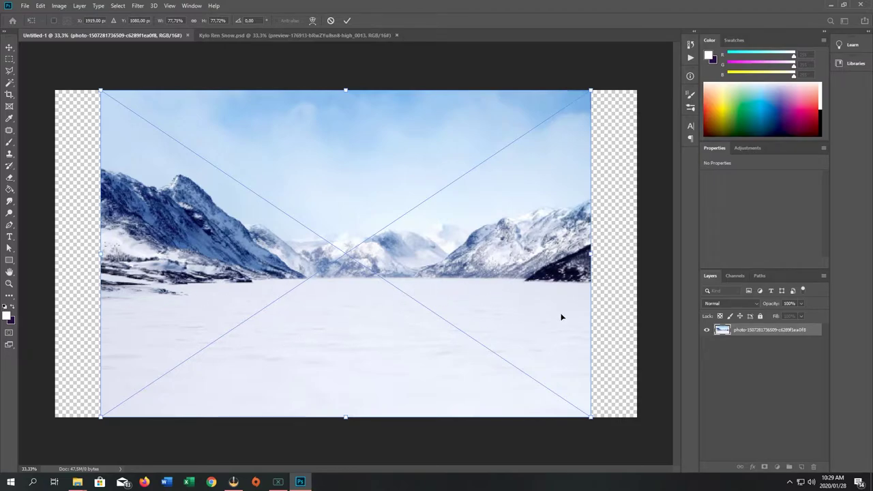
key(t)
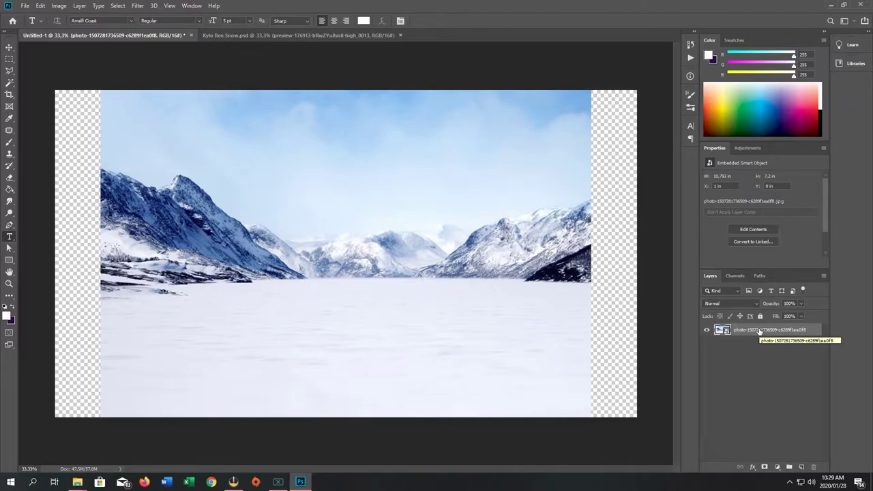
Add a layer mask to the lake photo and brush away part of the upper sky in black, restoring some of it in white
click(765, 468)
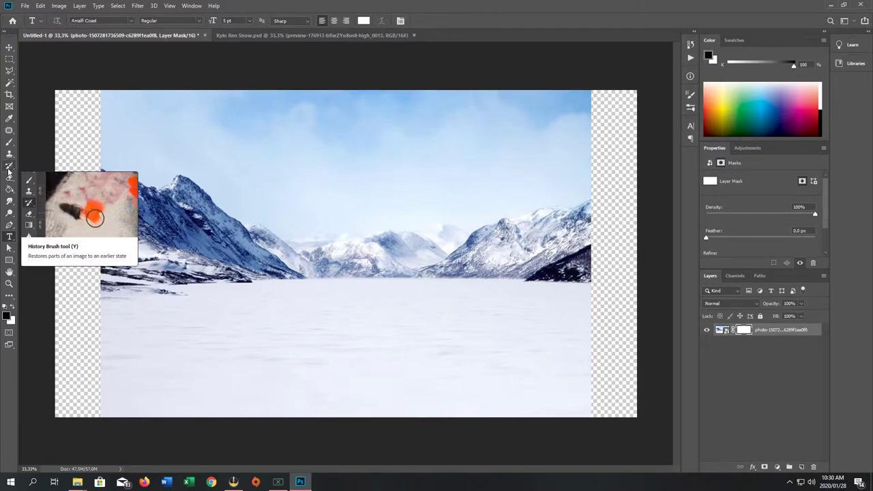
click(10, 142)
mouse_move(173, 91)
mouse_down()
mouse_move(76, 105)
mouse_move(46, 127)
mouse_move(341, 112)
mouse_move(270, 107)
mouse_move(28, 121)
mouse_up()
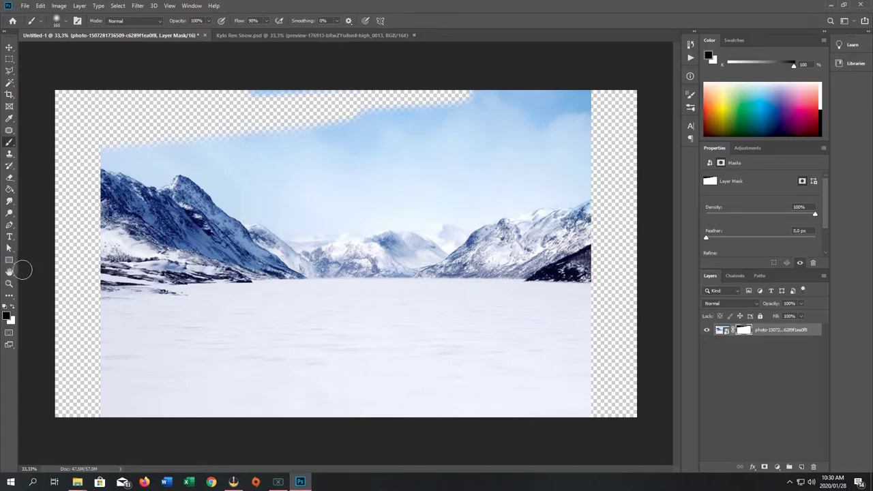
click(13, 310)
mouse_move(96, 124)
mouse_down()
mouse_move(261, 126)
mouse_move(223, 123)
mouse_move(448, 98)
mouse_up()
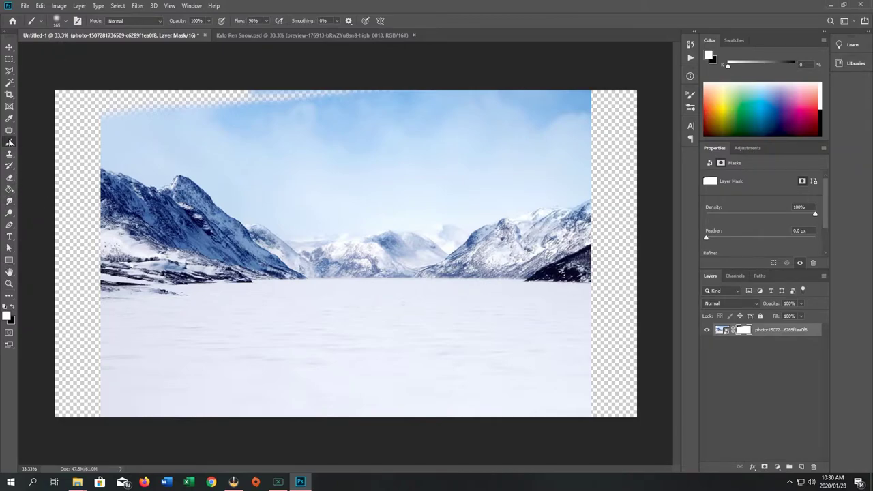
Mask out the sky above the mountain ridges with a hard-edged 199 px black brush
click(12, 309)
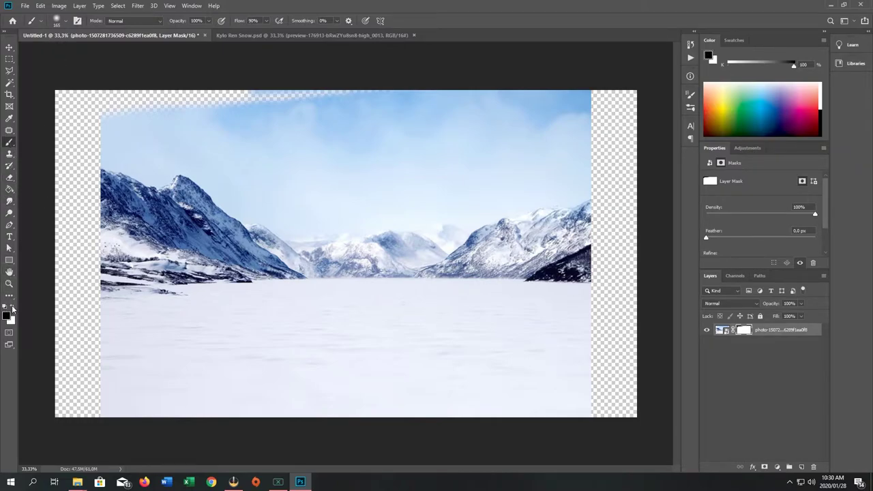
click(65, 22)
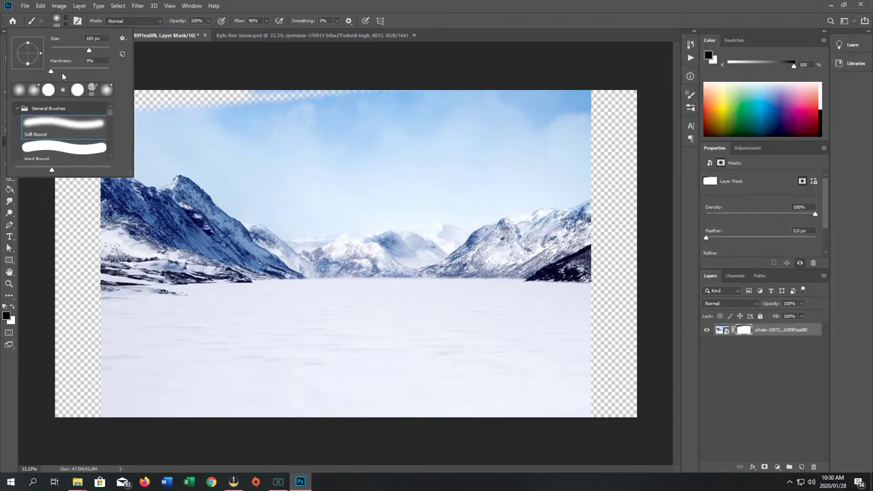
drag(86, 70, 85, 51)
click(209, 82)
mouse_move(150, 103)
mouse_down()
mouse_move(415, 97)
mouse_move(527, 110)
mouse_move(471, 133)
mouse_move(423, 137)
mouse_move(361, 117)
mouse_move(337, 137)
mouse_move(134, 115)
mouse_move(125, 132)
mouse_move(246, 146)
mouse_move(209, 160)
mouse_move(258, 197)
mouse_move(298, 189)
mouse_move(239, 156)
mouse_move(352, 188)
mouse_move(407, 176)
mouse_move(588, 181)
mouse_move(318, 180)
mouse_move(174, 150)
mouse_move(140, 158)
mouse_move(102, 144)
mouse_move(161, 148)
mouse_move(157, 169)
mouse_move(180, 152)
mouse_move(234, 193)
mouse_move(323, 222)
mouse_move(464, 202)
mouse_up()
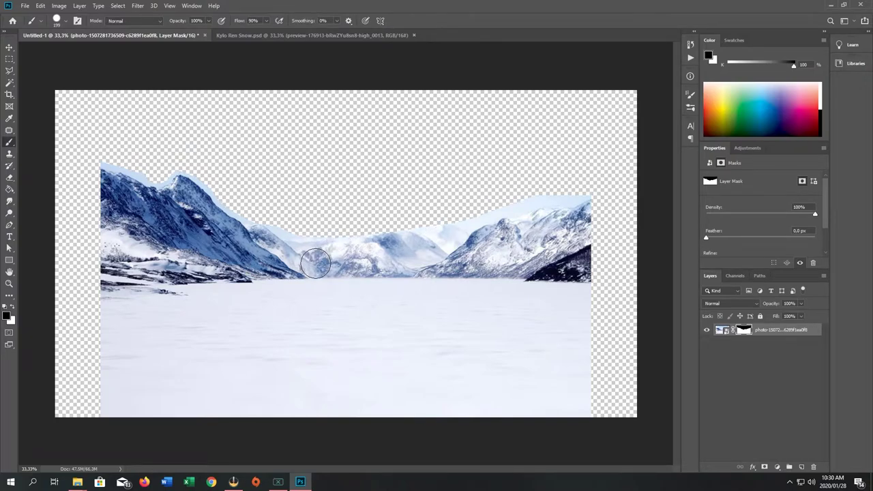
Mask out the distant mountains in the middle of the lake photo, softening the edges with a soft round black brush
mouse_move(320, 263)
mouse_down()
mouse_move(386, 259)
mouse_move(389, 250)
mouse_up()
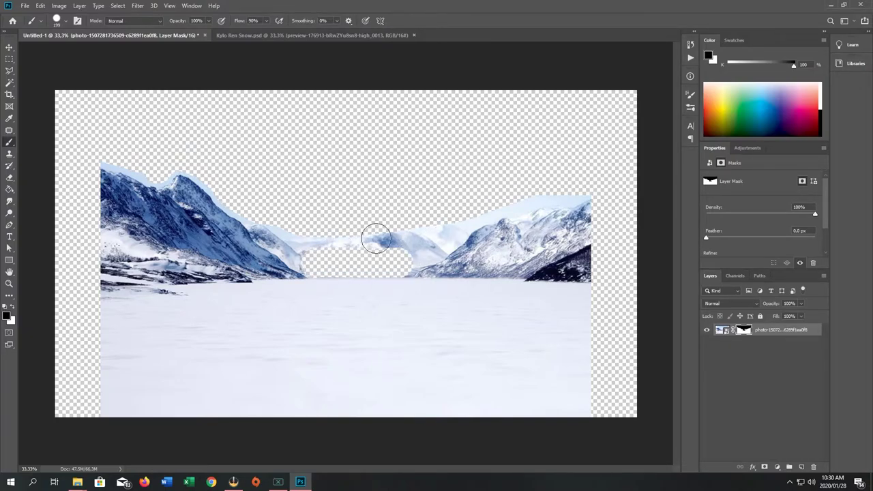
click(57, 20)
drag(96, 69, 51, 69)
click(345, 264)
mouse_move(386, 256)
mouse_down()
mouse_move(388, 239)
mouse_move(359, 243)
mouse_move(485, 212)
mouse_move(402, 260)
mouse_move(452, 238)
mouse_move(493, 205)
mouse_move(547, 195)
mouse_move(653, 146)
mouse_up()
mouse_move(351, 250)
mouse_down()
mouse_move(283, 233)
mouse_move(252, 195)
mouse_up()
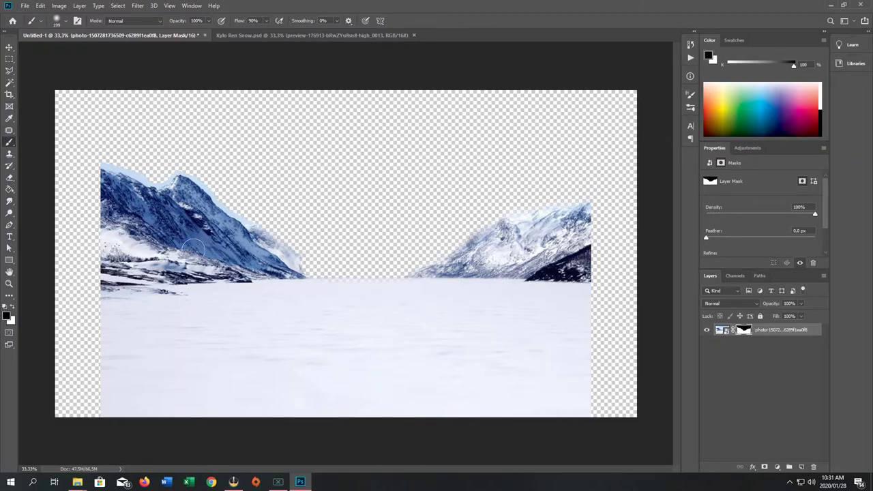
Mask the sky fringe along the left mountain's descending slope with a 100% hardness brush, undoing the last stroke
scroll(193, 250, up, 4)
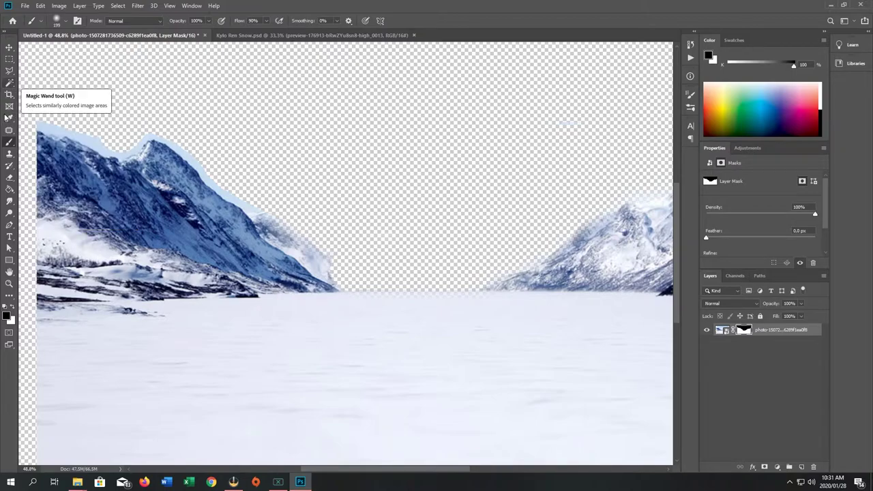
click(65, 21)
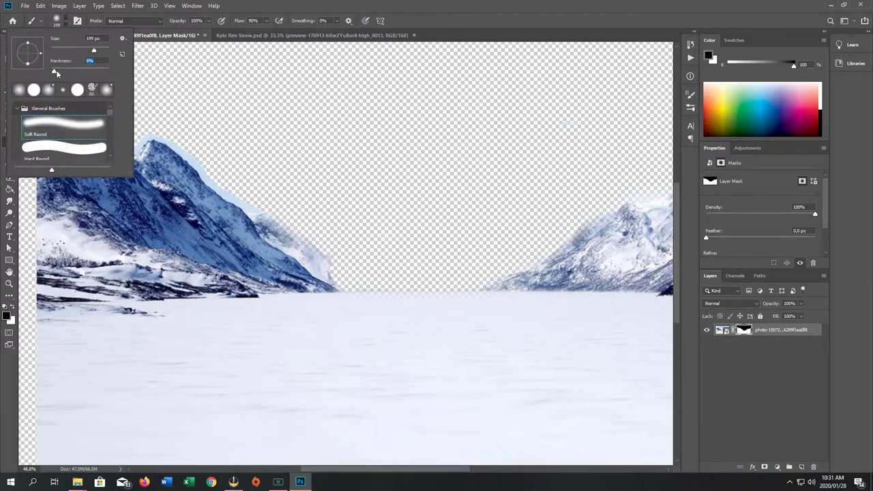
click(183, 129)
drag(193, 138, 265, 202)
click(56, 7)
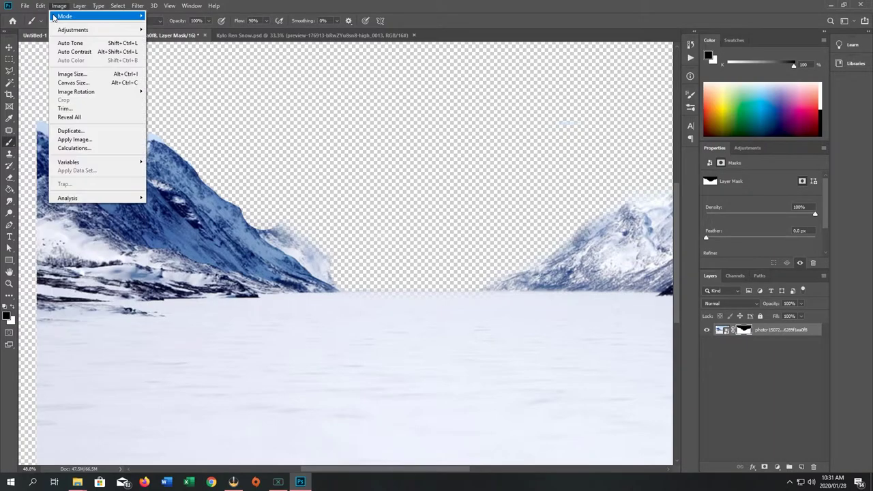
mouse_move(41, 6)
click(62, 15)
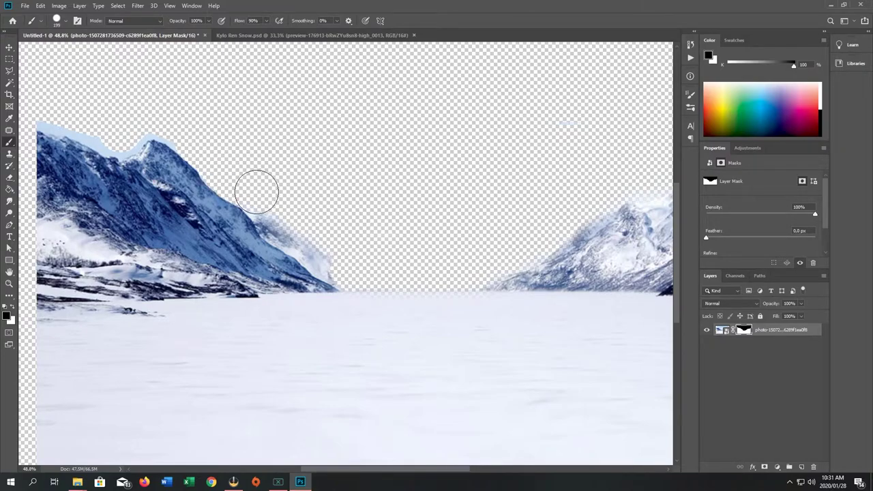
Mask out the faint ridge behind the left mountain and the sky along its crest, and reduce the brush size to 84 px
drag(279, 225, 325, 258)
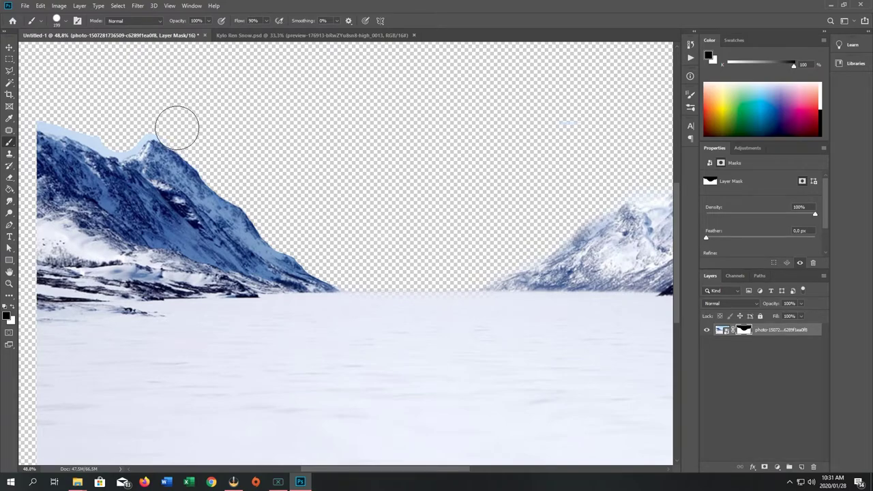
mouse_move(127, 132)
mouse_down()
mouse_move(82, 120)
mouse_move(58, 101)
mouse_move(51, 111)
mouse_up()
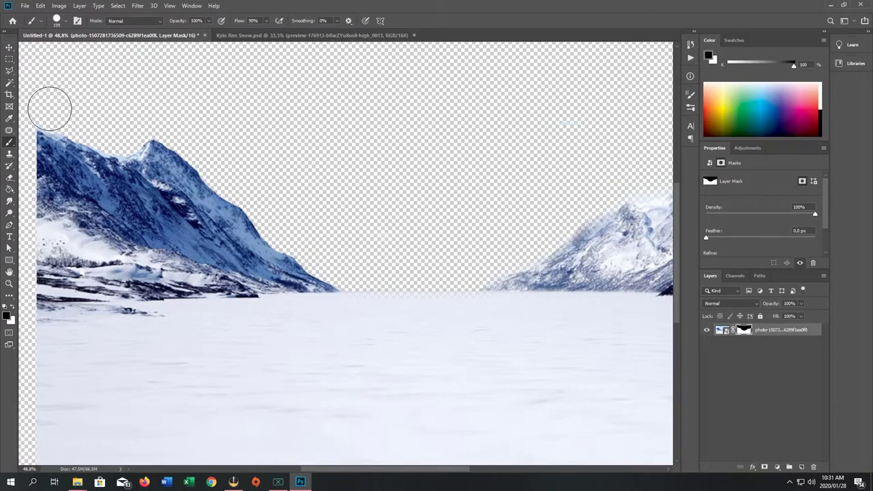
click(66, 21)
drag(95, 53, 76, 51)
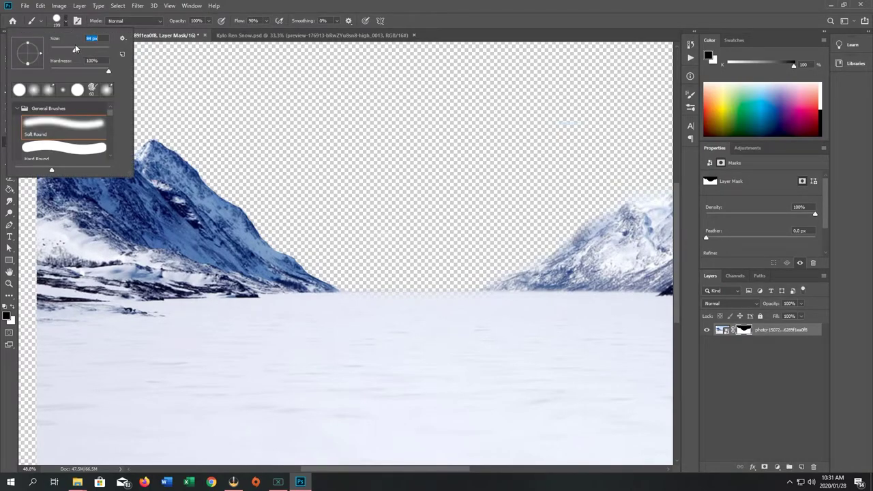
click(204, 95)
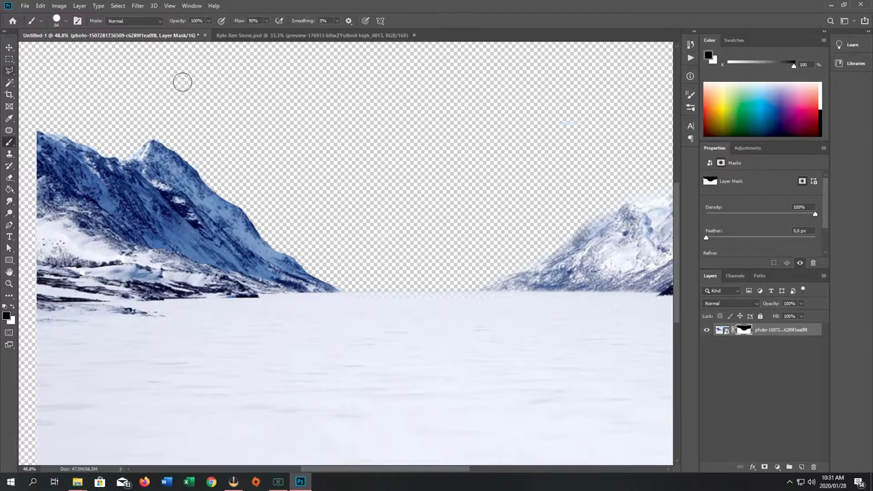
scroll(490, 321, down, 1)
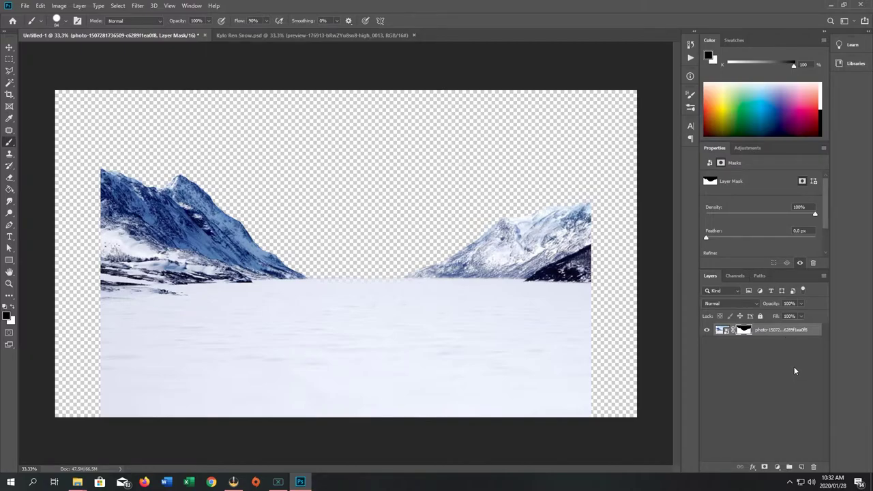
Group the masked lake layer, name the group "Middel Ground", and collapse it
key(ctrl+g)
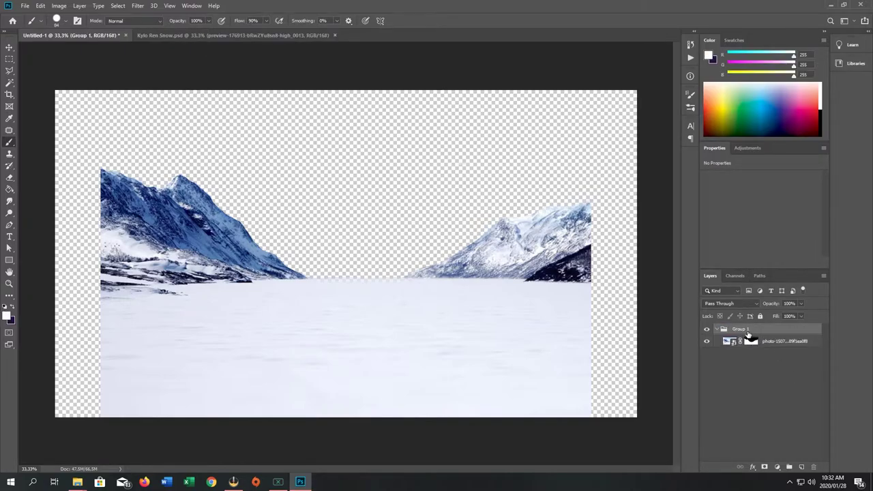
text(Mid)
text(dle)
click(723, 373)
click(718, 328)
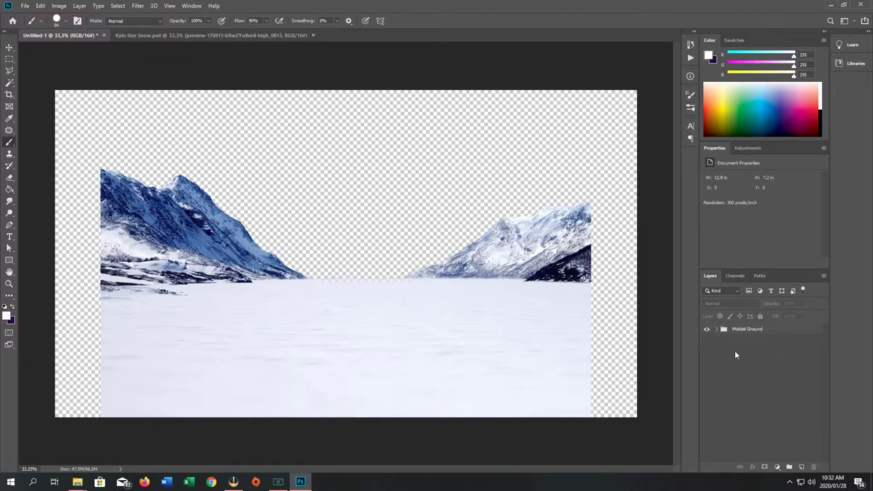
Place the 1-1920x1080 snowy peak image from the Images folder at full canvas size above the Middel Ground group
click(233, 483)
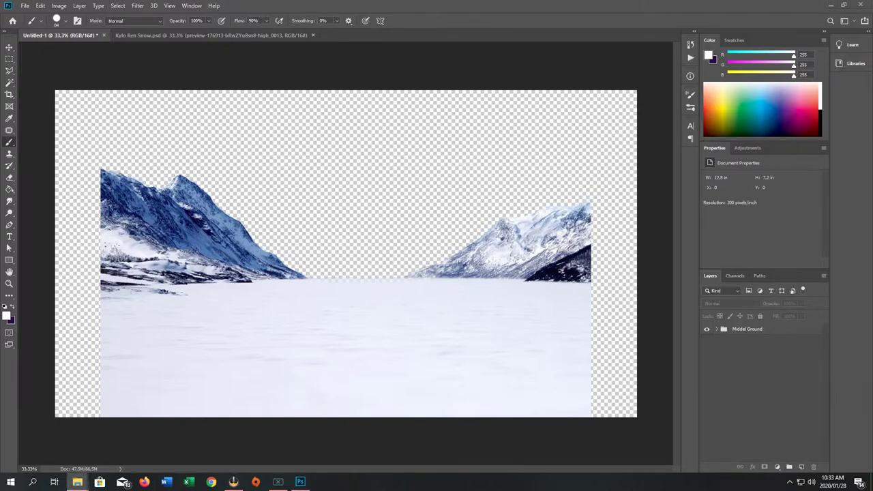
drag(109, 192, 469, 254)
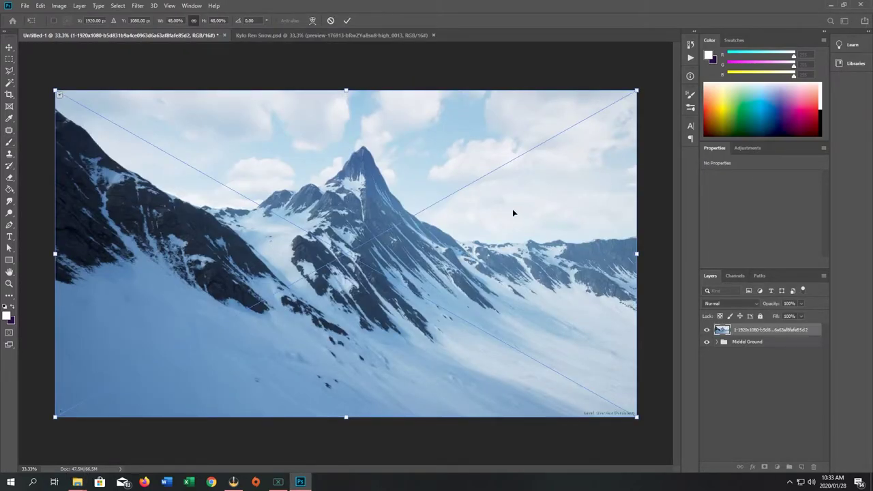
key(Return)
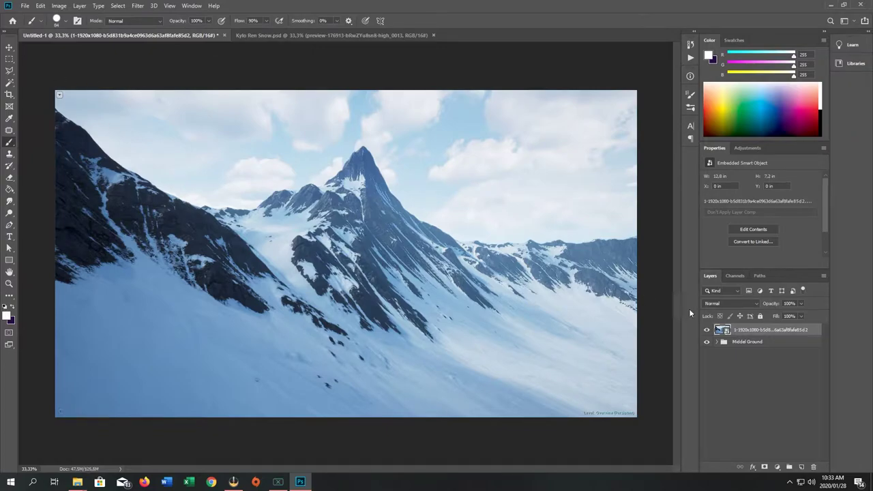
Add a layer mask to the peak image and paint out the sky and both sides around the central peak with a 228 px black brush
click(765, 468)
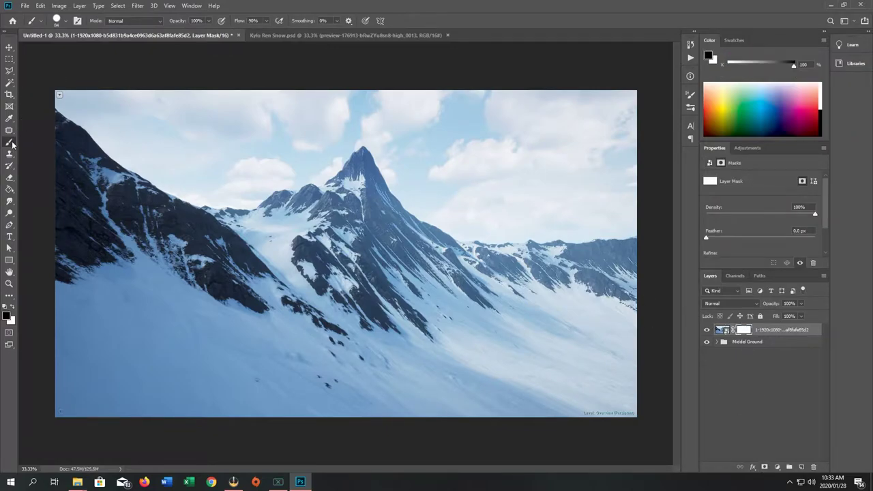
mouse_move(75, 99)
mouse_down()
mouse_move(133, 144)
mouse_move(185, 157)
mouse_move(155, 126)
mouse_move(179, 109)
mouse_move(237, 143)
mouse_move(225, 163)
mouse_move(232, 116)
mouse_move(260, 152)
mouse_move(315, 109)
mouse_move(304, 145)
mouse_move(430, 106)
mouse_move(386, 114)
mouse_move(408, 155)
mouse_move(496, 220)
mouse_move(439, 175)
mouse_move(482, 92)
mouse_move(468, 146)
mouse_move(446, 141)
mouse_move(478, 166)
mouse_move(536, 133)
mouse_move(588, 118)
mouse_move(621, 127)
mouse_move(461, 111)
mouse_move(482, 124)
mouse_move(480, 154)
mouse_move(536, 185)
mouse_move(531, 191)
mouse_move(533, 181)
mouse_move(573, 181)
mouse_move(510, 181)
mouse_move(535, 198)
mouse_move(508, 174)
mouse_move(484, 194)
mouse_move(440, 120)
mouse_move(408, 95)
mouse_move(461, 122)
mouse_move(279, 86)
mouse_move(244, 129)
mouse_move(259, 131)
mouse_move(246, 160)
mouse_move(275, 149)
mouse_move(236, 183)
mouse_move(153, 171)
mouse_move(53, 90)
mouse_move(71, 192)
mouse_move(53, 368)
mouse_move(62, 97)
mouse_move(92, 400)
mouse_move(79, 332)
mouse_move(61, 434)
mouse_move(89, 137)
mouse_move(133, 390)
mouse_move(151, 156)
mouse_move(171, 423)
mouse_move(202, 392)
mouse_move(132, 136)
mouse_move(214, 421)
mouse_move(199, 153)
mouse_move(249, 391)
mouse_move(247, 218)
mouse_move(254, 427)
mouse_up()
mouse_move(622, 225)
mouse_down()
mouse_move(630, 391)
mouse_move(612, 192)
mouse_move(602, 386)
mouse_move(569, 434)
mouse_move(563, 258)
mouse_move(529, 232)
mouse_move(524, 450)
mouse_move(509, 321)
mouse_up()
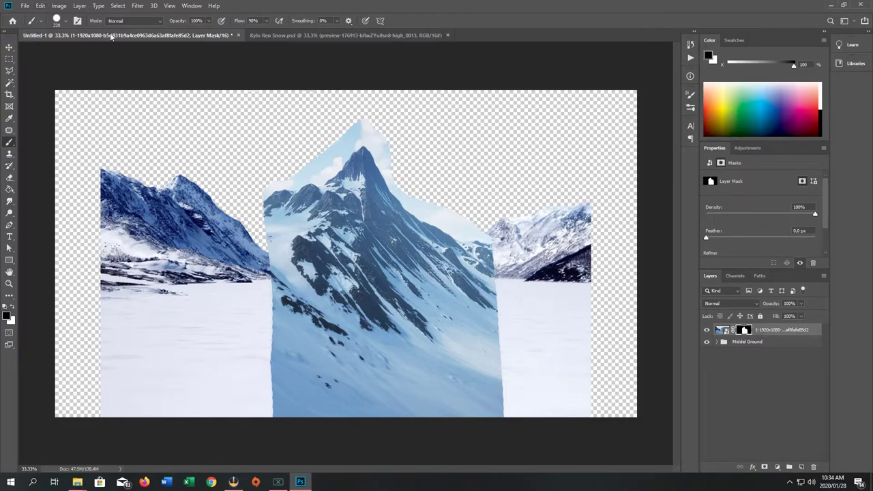
Move the masked peak over to the left mountain and place its layer beneath the Middel Ground group
key(ctrl+t)
click(10, 47)
drag(431, 294, 214, 283)
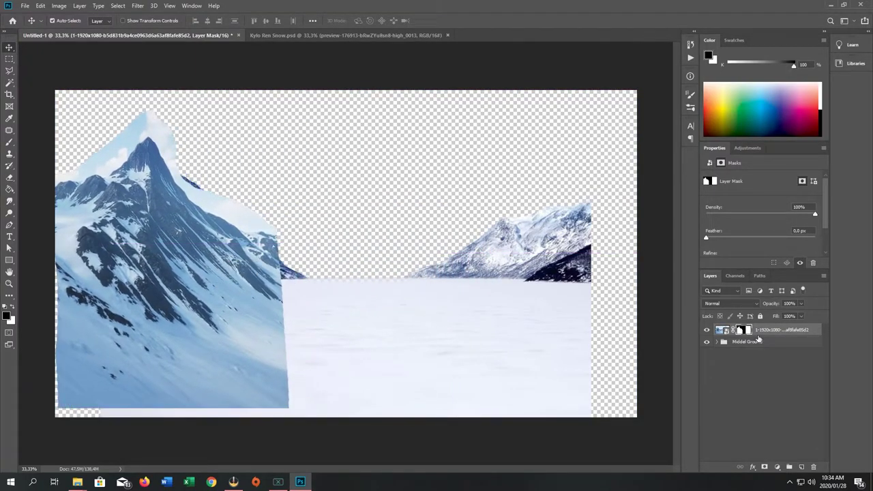
drag(778, 333, 771, 346)
Set the masked left peak into place, and paint the lake photo's mask along its slope with a 228 px, 0% hardness black brush
drag(81, 277, 118, 243)
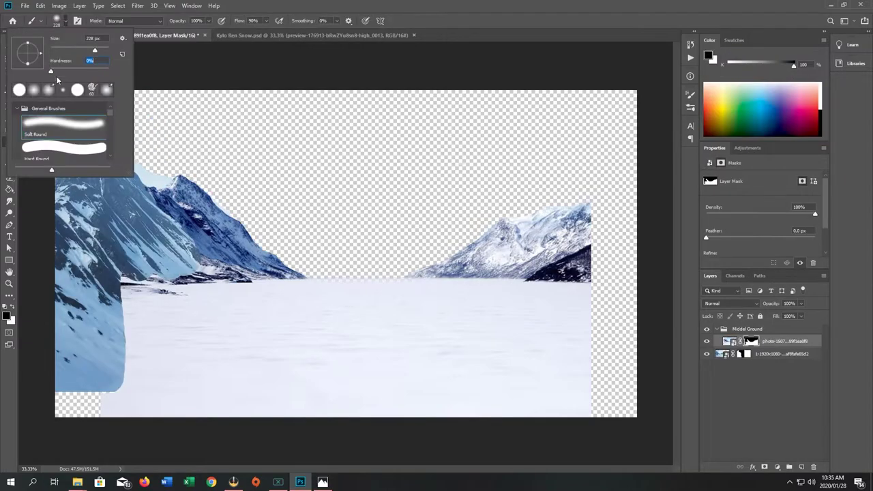
key(Escape)
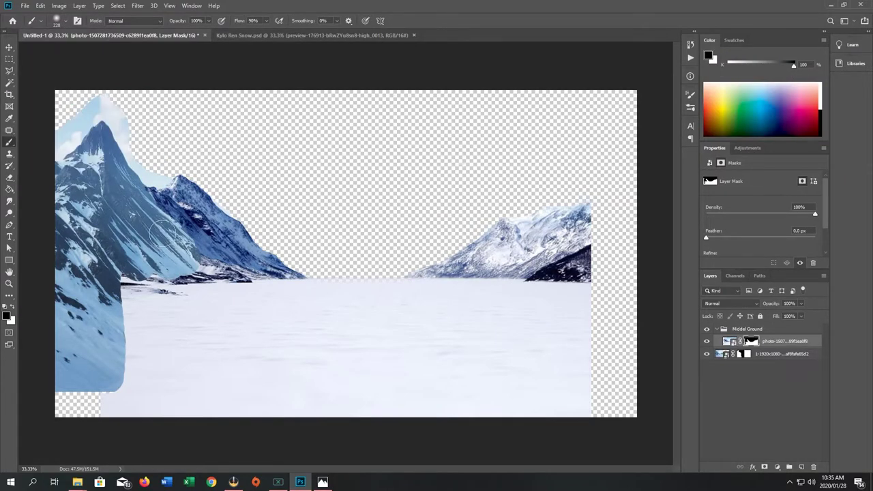
drag(184, 225, 117, 198)
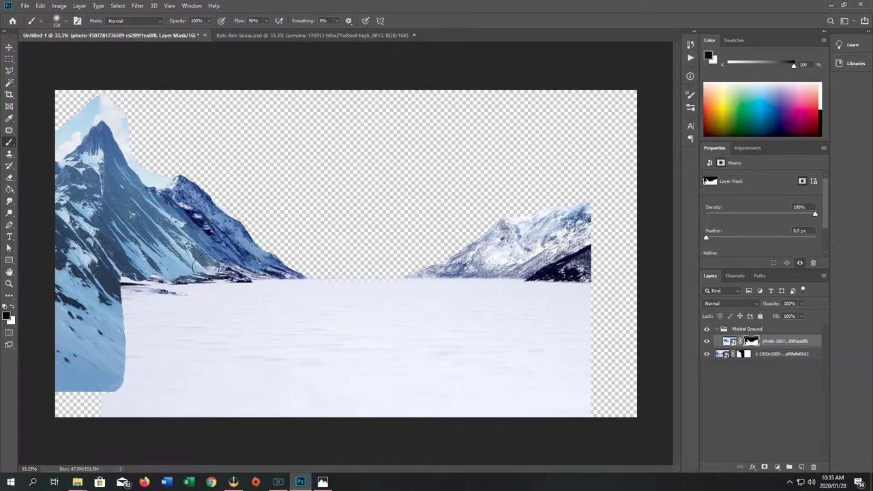
mouse_move(155, 259)
mouse_down()
mouse_move(76, 304)
mouse_move(156, 267)
mouse_move(165, 272)
mouse_move(105, 294)
mouse_move(191, 269)
mouse_move(102, 290)
mouse_move(137, 295)
mouse_move(157, 284)
mouse_move(43, 339)
mouse_move(87, 322)
mouse_move(165, 265)
mouse_move(80, 336)
mouse_move(144, 281)
mouse_move(103, 331)
mouse_move(187, 271)
mouse_move(155, 304)
mouse_move(96, 333)
mouse_move(162, 287)
mouse_move(138, 327)
mouse_move(82, 378)
mouse_move(169, 285)
mouse_move(146, 334)
mouse_move(82, 383)
mouse_up()
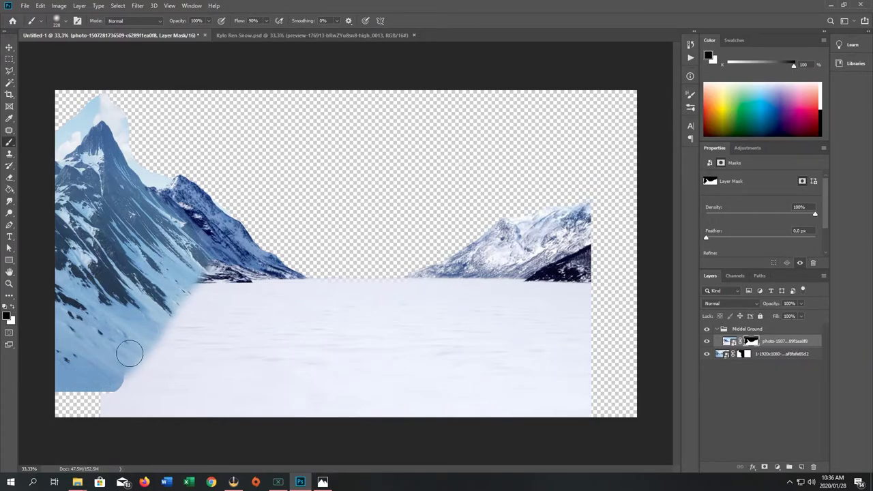
drag(137, 343, 154, 319)
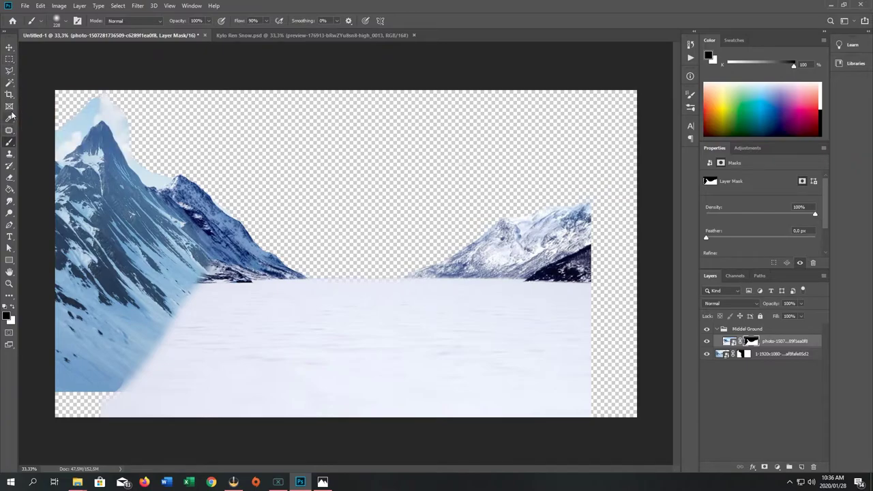
Select the left peak's rock on the 1-1920x1080 layer with the Magic Wand at tolerance 32, and invert the selection
right_click(9, 83)
click(48, 94)
click(308, 150)
click(77, 405)
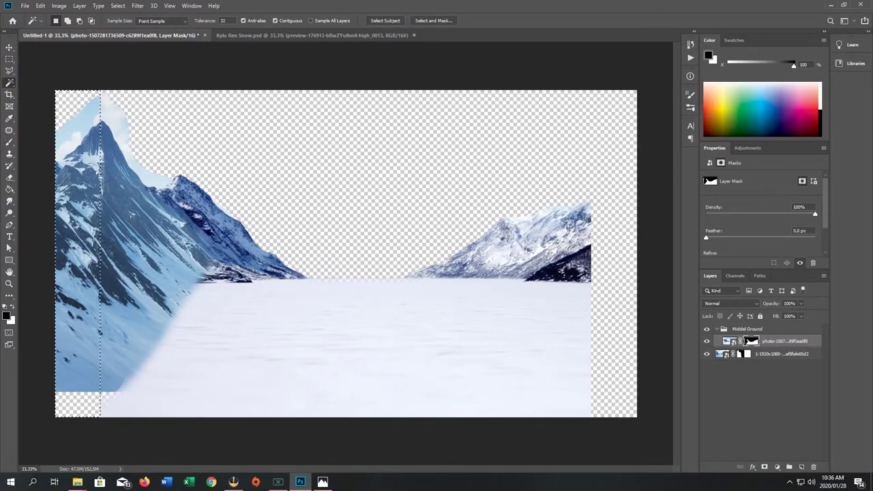
click(778, 354)
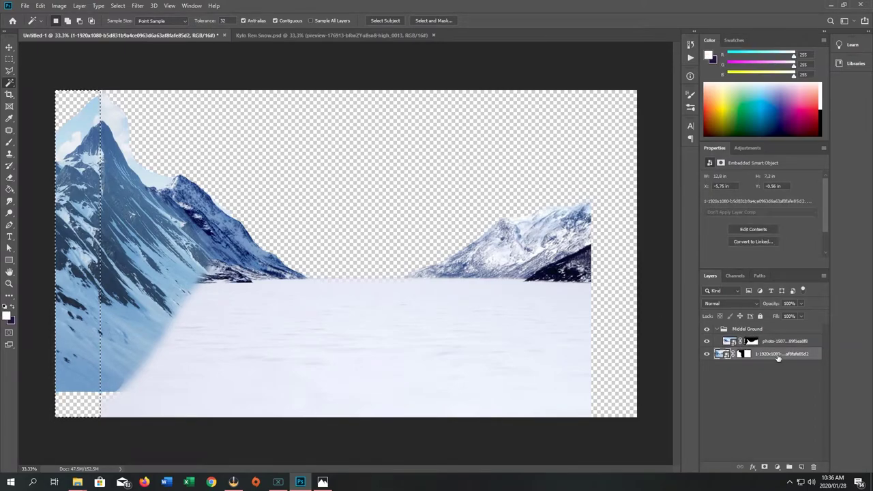
click(107, 181)
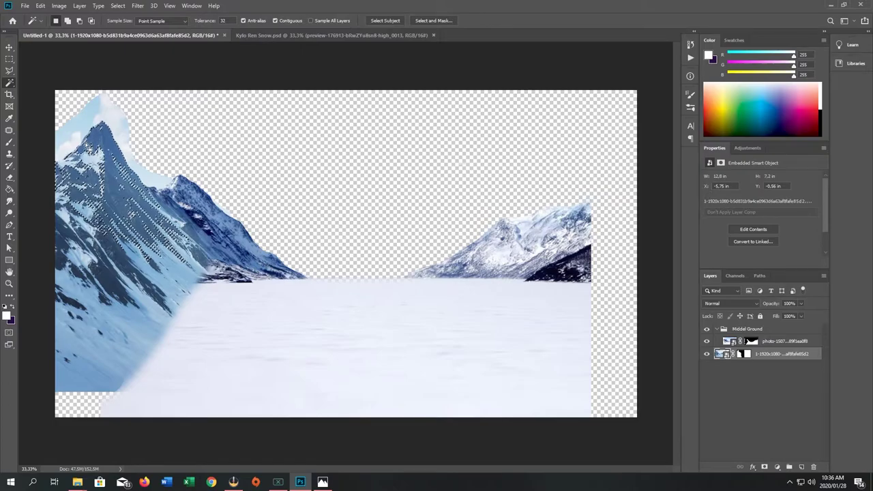
scroll(87, 140, up, 1)
scroll(88, 140, up, 5)
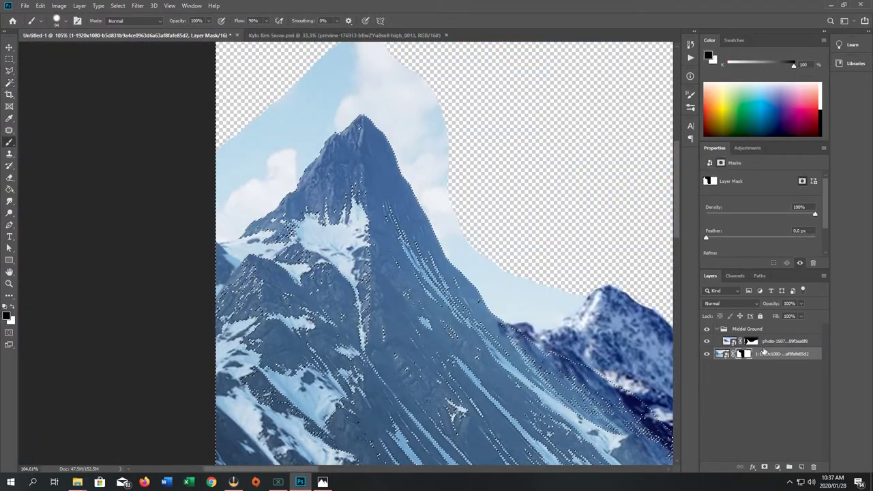
Paint the remaining sky around the left peak out of its layer mask with a 94 px black brush
key(b)
mouse_move(296, 84)
mouse_down()
mouse_move(210, 171)
mouse_move(289, 102)
mouse_move(255, 161)
mouse_move(218, 194)
mouse_move(300, 133)
mouse_move(288, 177)
mouse_move(323, 157)
mouse_move(324, 146)
mouse_move(345, 145)
mouse_move(350, 95)
mouse_move(378, 83)
mouse_move(443, 102)
mouse_move(447, 168)
mouse_move(432, 198)
mouse_move(418, 154)
mouse_move(437, 191)
mouse_up()
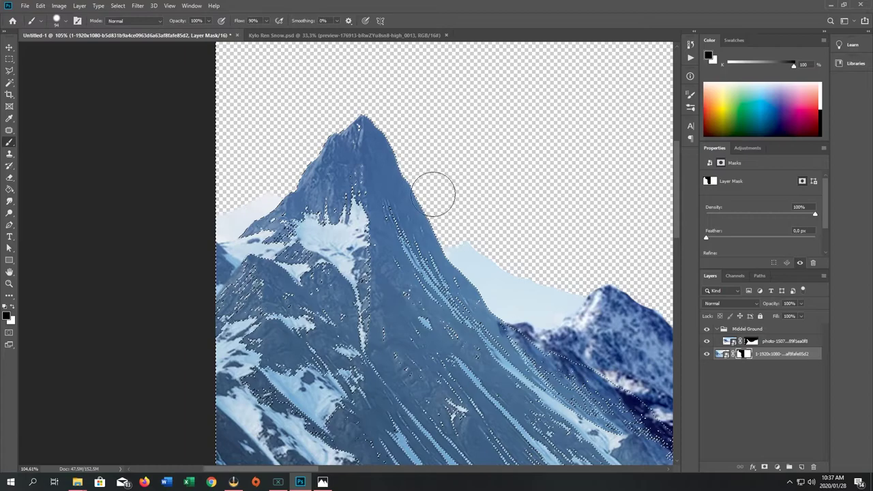
mouse_move(472, 259)
mouse_down()
mouse_move(524, 303)
mouse_move(521, 264)
mouse_move(561, 274)
mouse_move(561, 288)
mouse_move(549, 279)
mouse_move(616, 316)
mouse_up()
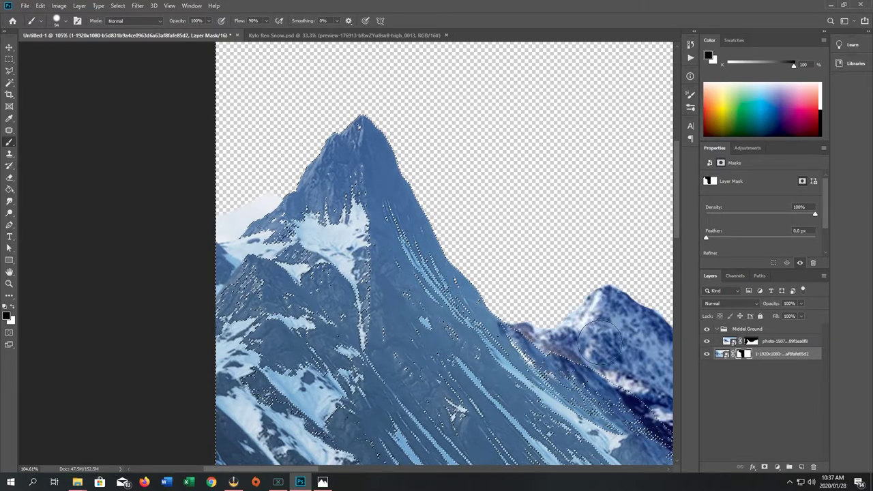
scroll(512, 275, down, 1)
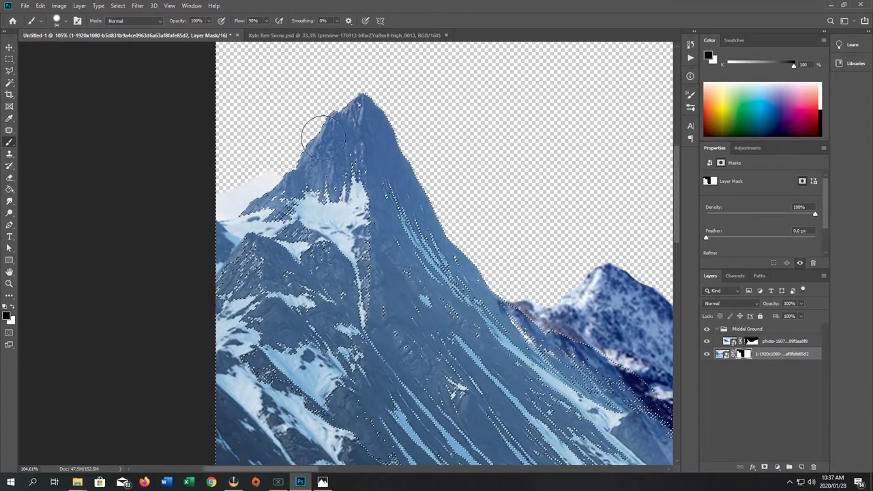
click(41, 5)
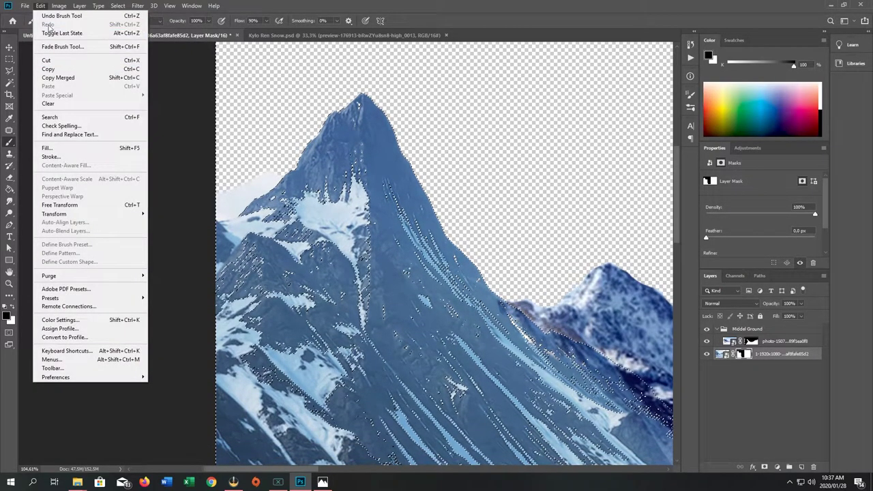
click(48, 32)
mouse_move(444, 130)
mouse_down()
mouse_move(439, 192)
mouse_move(459, 233)
mouse_move(512, 247)
mouse_move(500, 253)
mouse_move(517, 273)
mouse_move(553, 274)
mouse_move(530, 284)
mouse_move(518, 273)
mouse_move(510, 283)
mouse_move(467, 138)
mouse_move(437, 150)
mouse_move(451, 155)
mouse_move(431, 142)
mouse_move(435, 71)
mouse_move(389, 58)
mouse_move(371, 70)
mouse_up()
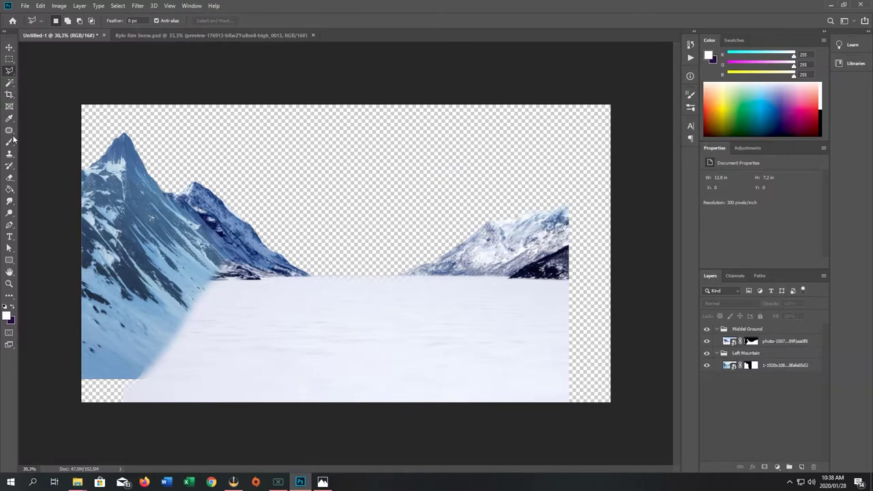
Place the snowy mountain range image with the bright sun beneath the Left Mountain group and shift it up to Y -0.83 in
drag(348, 248, 440, 248)
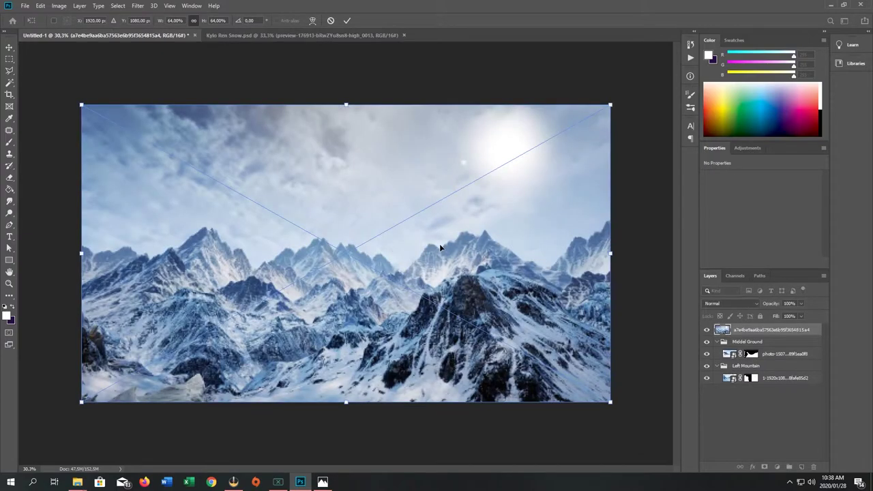
drag(762, 336, 754, 395)
drag(362, 279, 364, 240)
key(Return)
key(l)
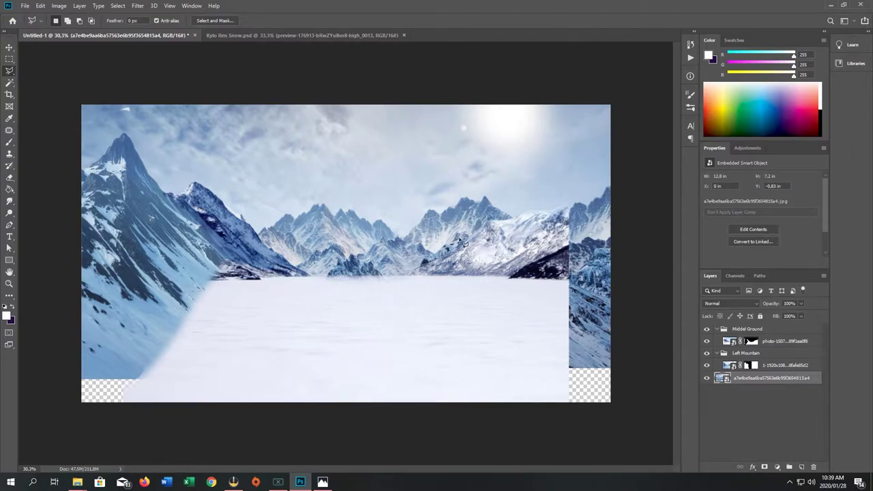
Paint the mountain on the far side of the lake photo out of its layer mask with a soft 94 px black brush
click(762, 343)
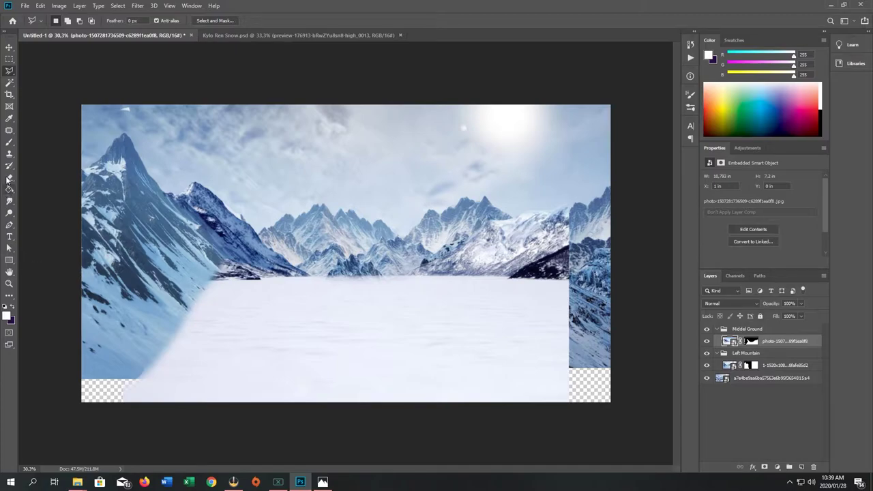
click(10, 142)
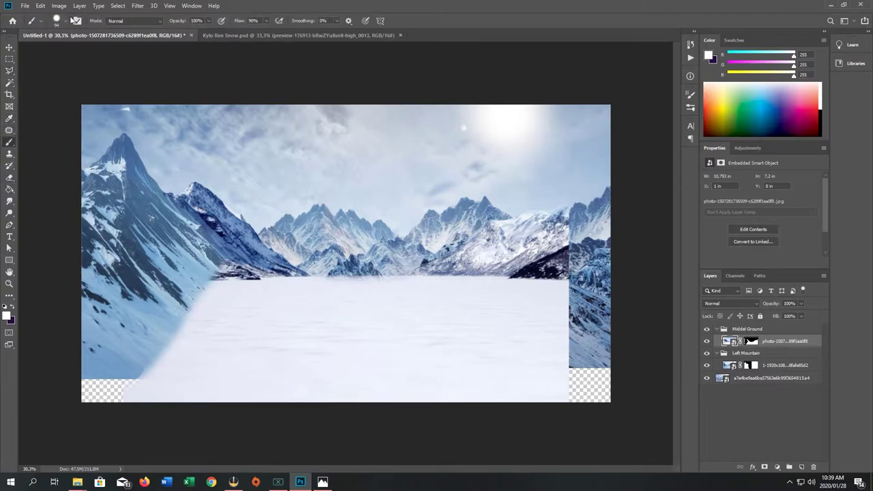
click(66, 21)
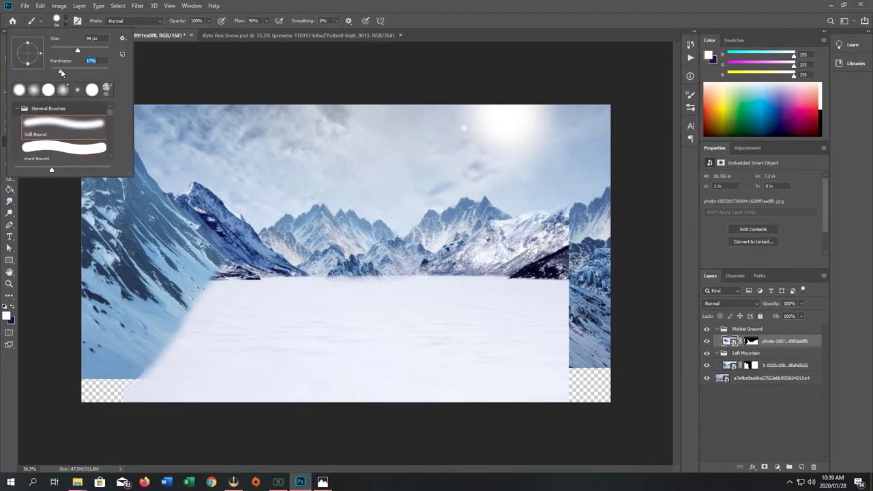
click(329, 228)
click(463, 187)
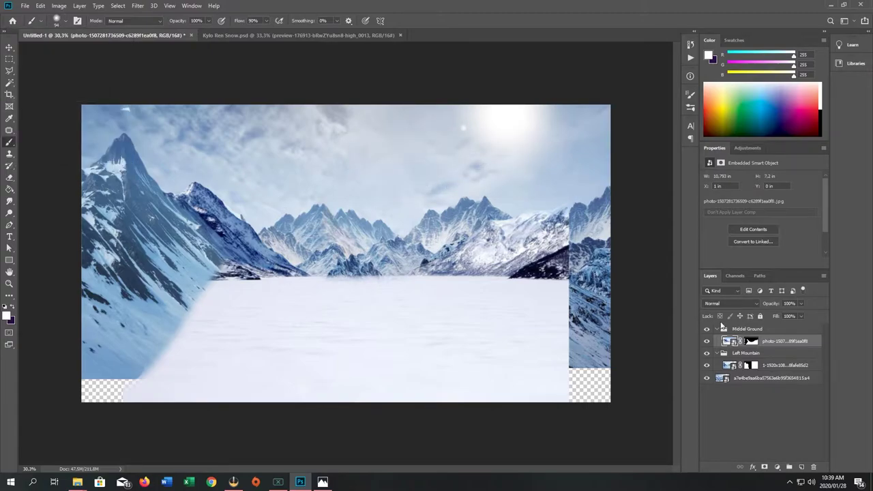
click(751, 341)
mouse_move(431, 243)
mouse_down()
mouse_move(582, 225)
mouse_move(598, 215)
mouse_move(472, 223)
mouse_move(579, 209)
mouse_move(449, 233)
mouse_move(490, 221)
mouse_up()
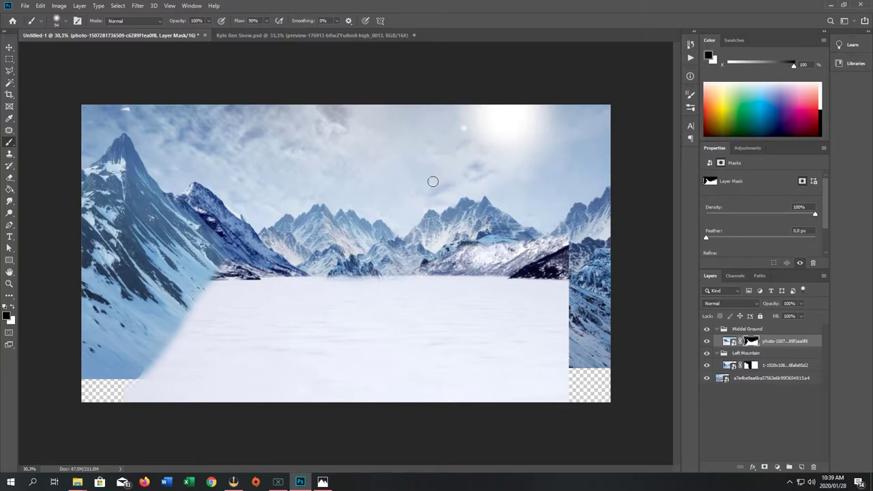
mouse_move(442, 242)
mouse_down()
mouse_move(566, 240)
mouse_move(512, 263)
mouse_move(410, 265)
mouse_move(492, 272)
mouse_move(487, 258)
mouse_move(566, 275)
mouse_move(567, 243)
mouse_up()
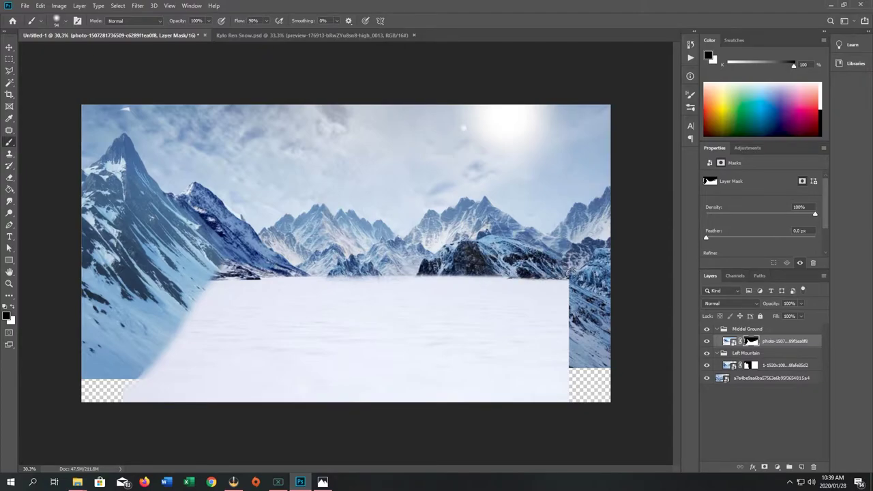
drag(509, 272, 572, 271)
drag(480, 272, 256, 287)
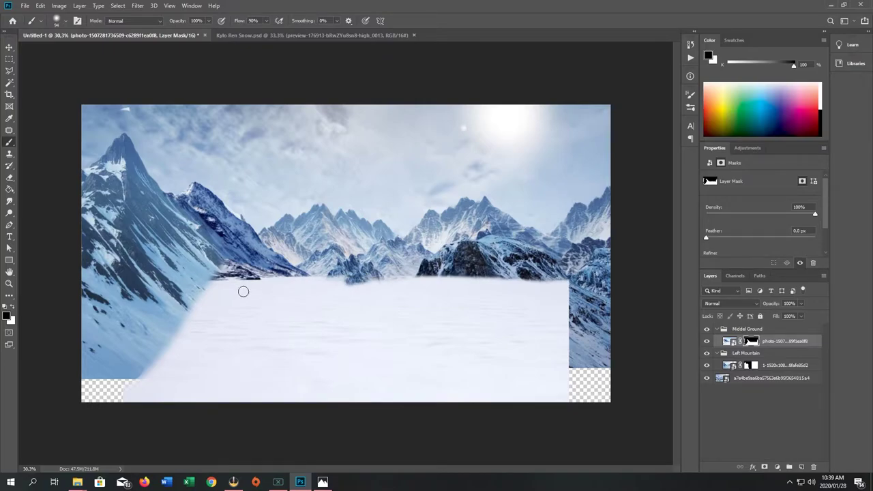
click(40, 5)
click(60, 15)
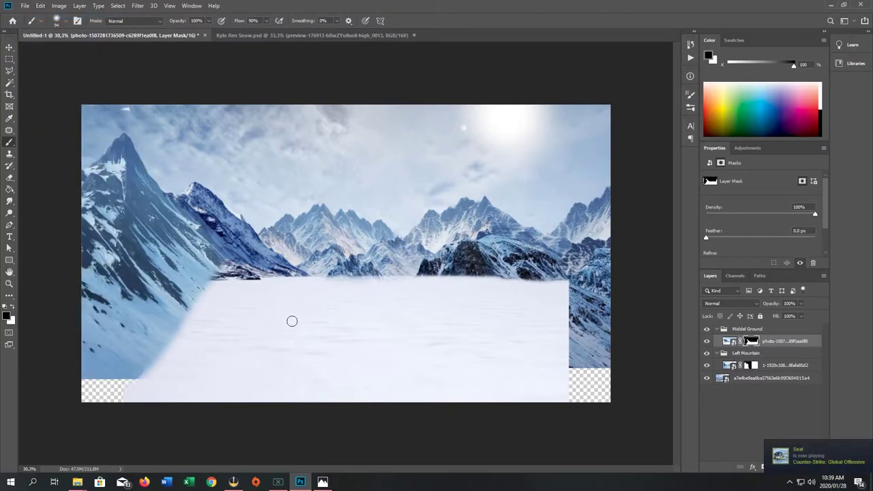
Lower the lake photo and the left mountain slightly with Free Transform
click(779, 346)
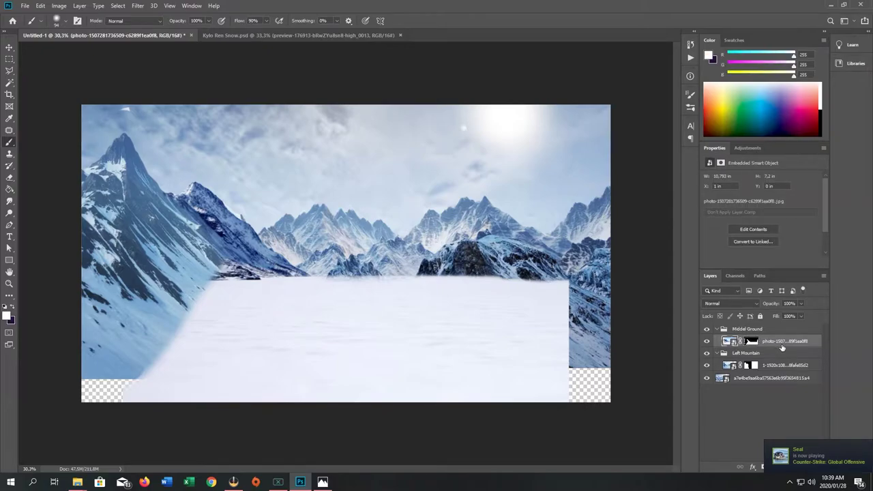
key(ctrl+t)
mouse_move(333, 311)
mouse_down()
mouse_move(334, 324)
mouse_move(333, 315)
mouse_up()
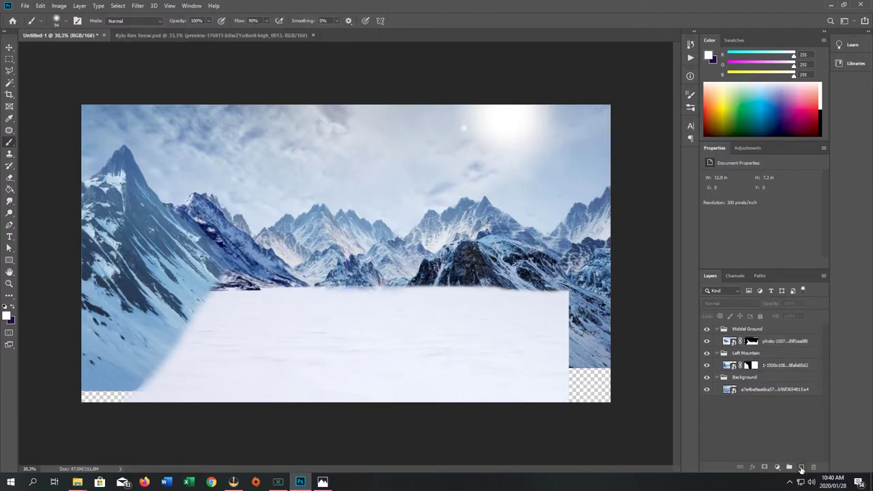
Add a new layer, fill it with black, and bring it to the top of the layer stack
click(802, 468)
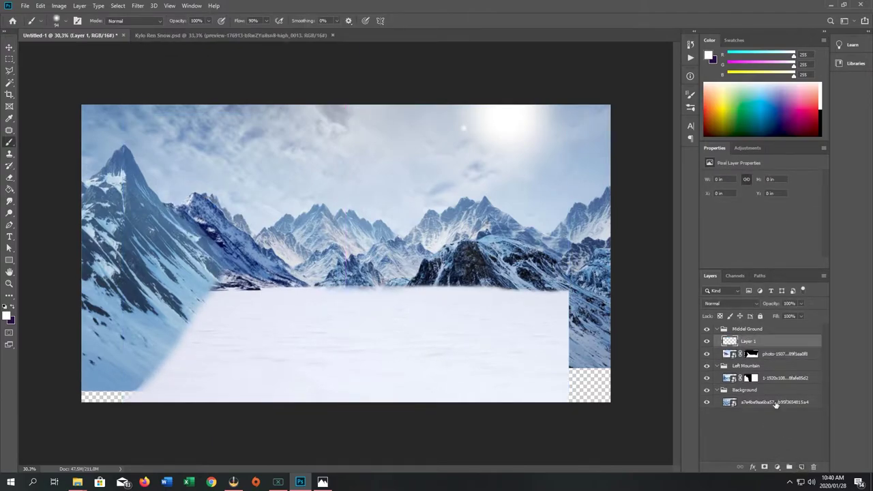
drag(755, 345, 767, 432)
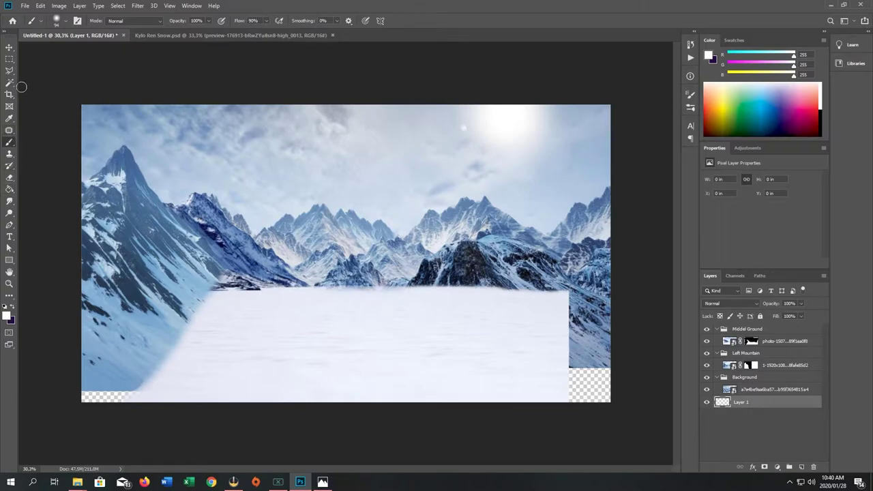
click(9, 191)
key(x)
click(587, 382)
key(ctrl+shift+bracketright)
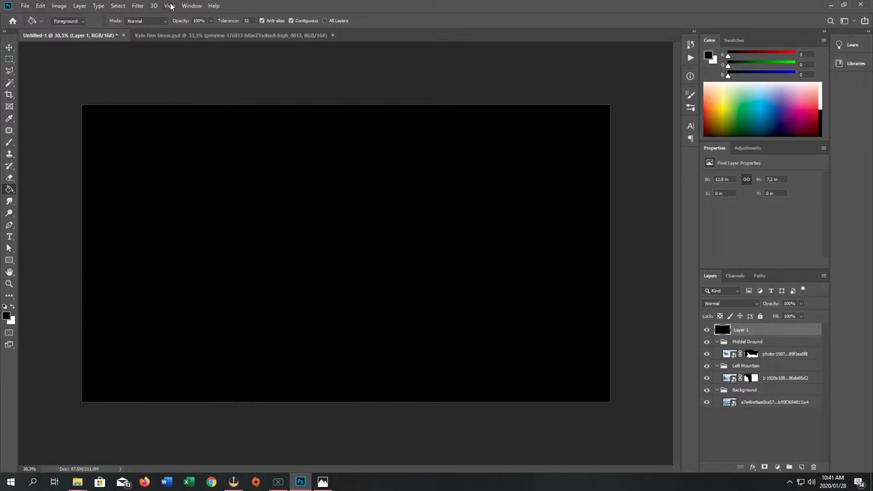
Render a Lens Flare on the black layer with the 105mm Prime lens type at 100% brightness
click(139, 7)
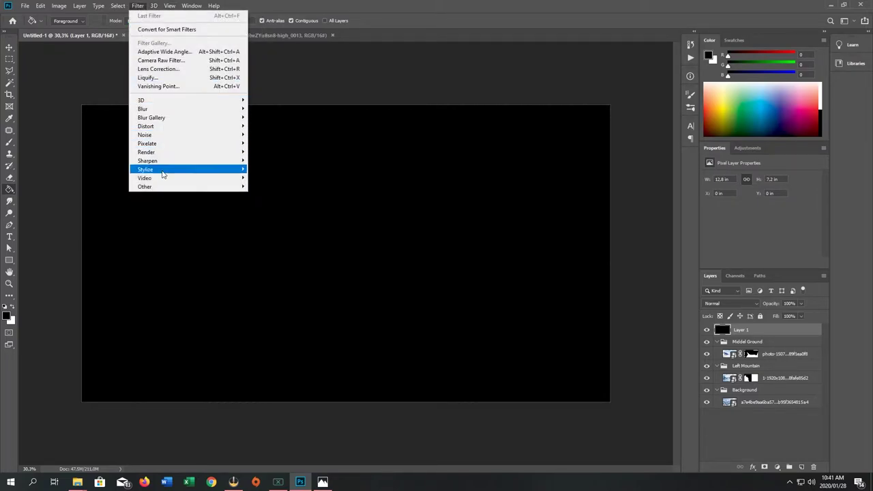
mouse_move(167, 157)
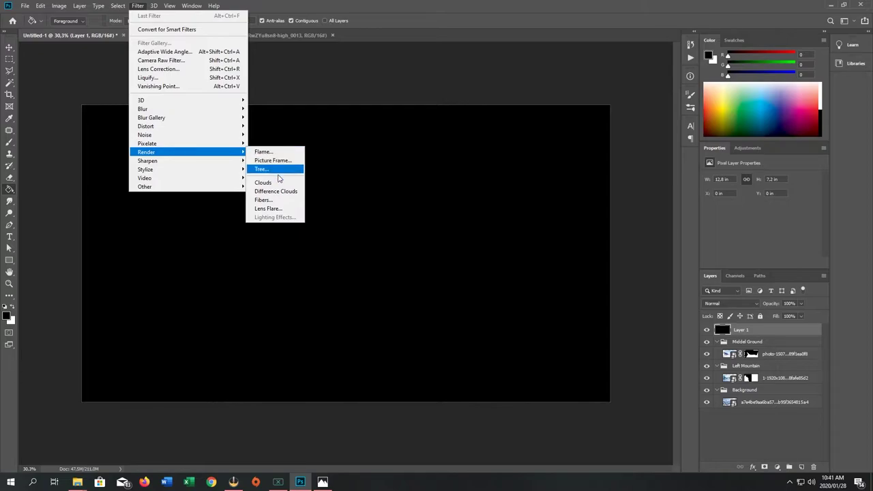
click(276, 211)
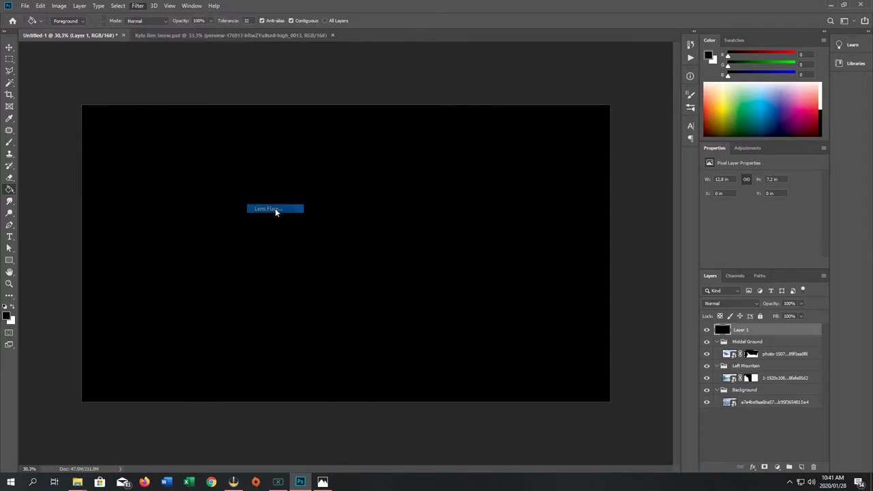
click(367, 275)
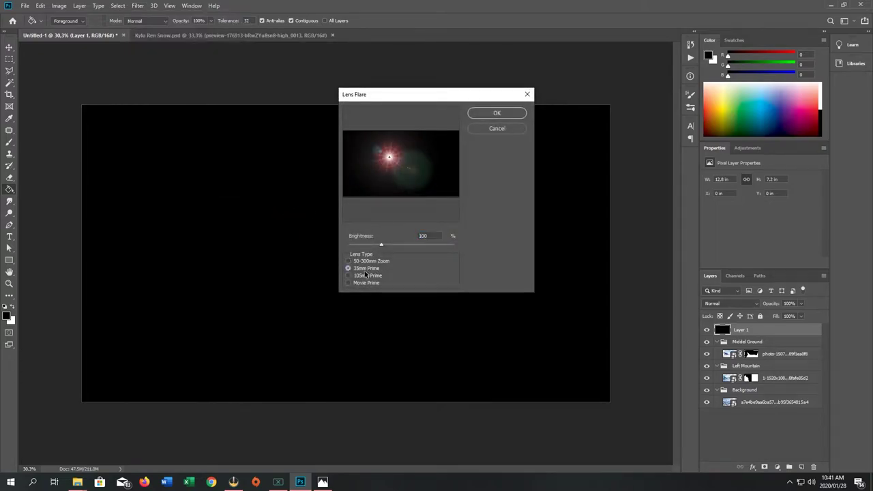
click(349, 282)
click(348, 275)
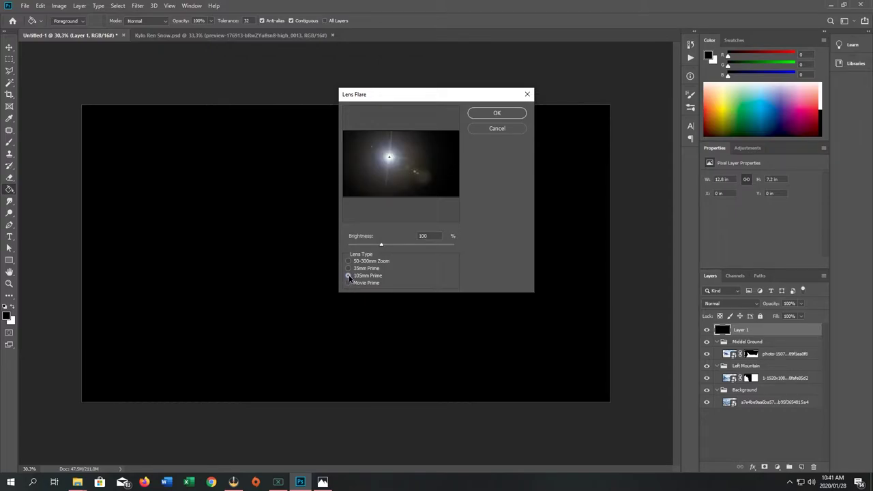
click(487, 114)
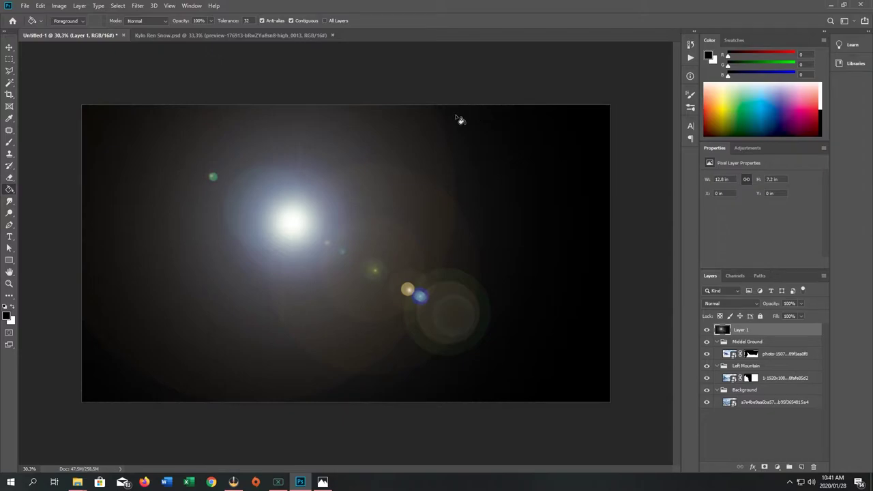
Set the lens flare layer's blend mode to Screen and apply Levels with input black at 75 and input white at 227
click(753, 305)
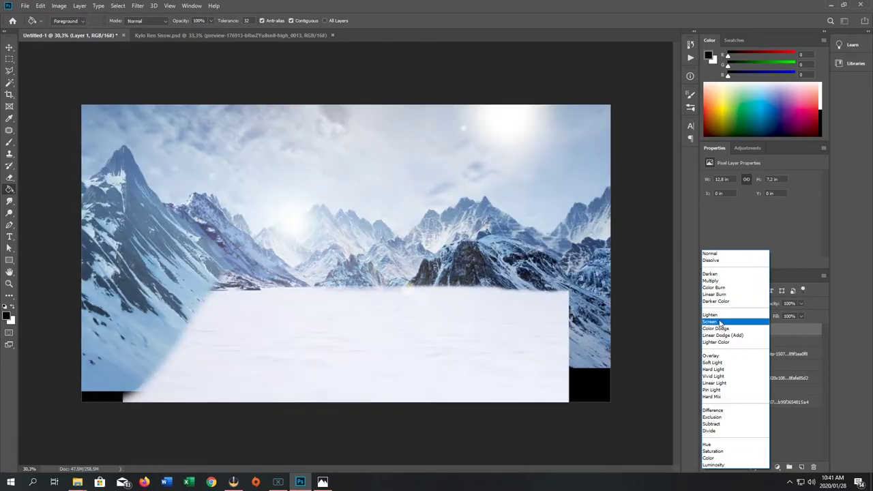
click(720, 322)
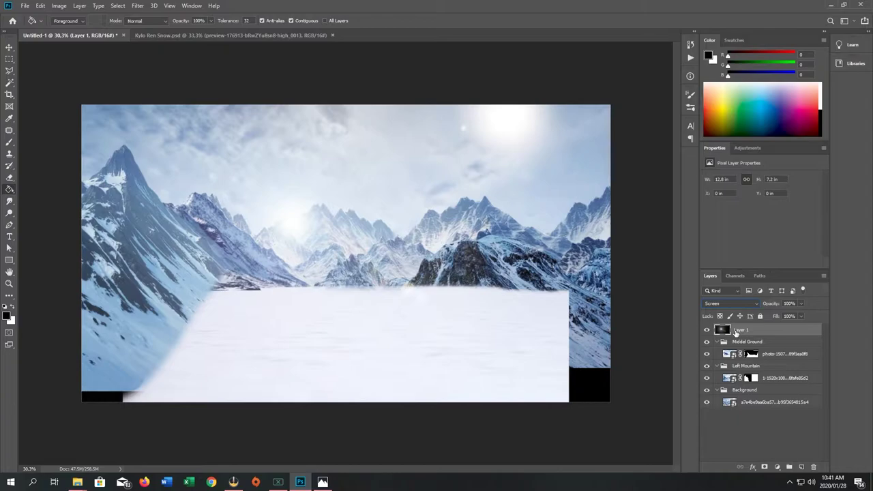
key(ctrl+l)
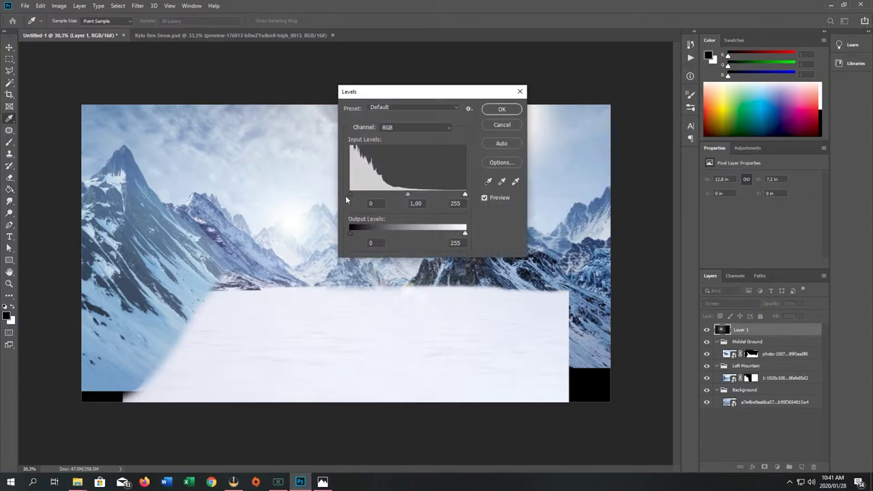
drag(352, 198, 377, 196)
drag(464, 194, 453, 197)
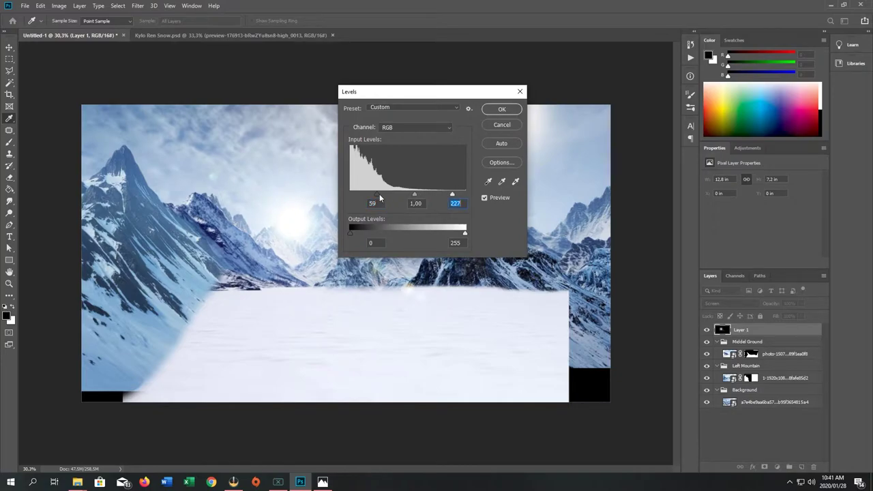
drag(377, 196, 384, 199)
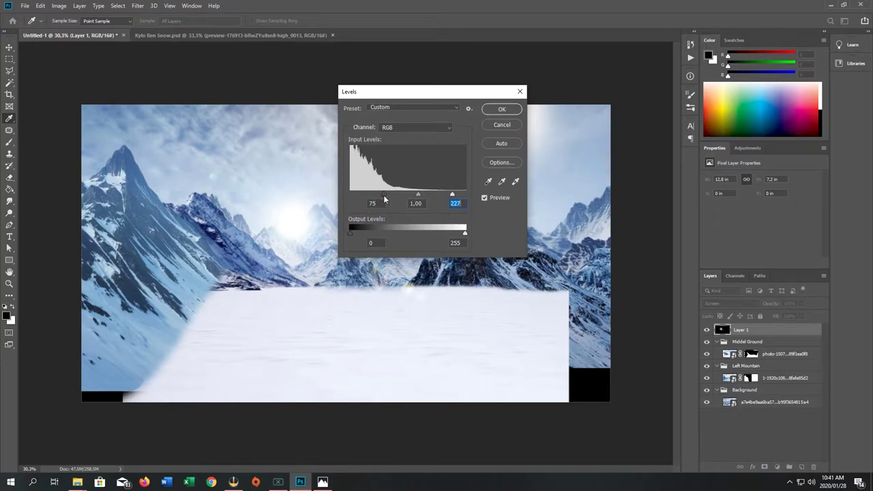
click(502, 109)
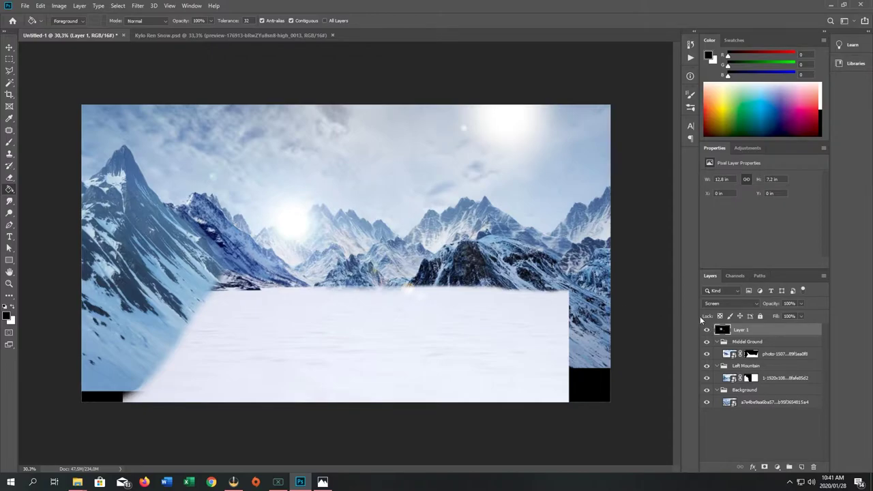
Move the lens flare onto the bright sun in the sky with Free Transform, nudging it up and left in a second pass
key(ctrl+t)
drag(297, 242, 506, 135)
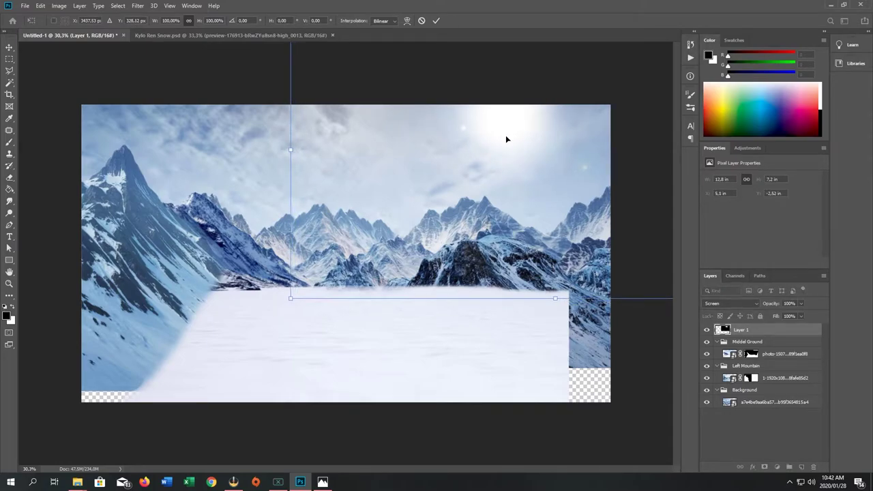
key(Return)
key(g)
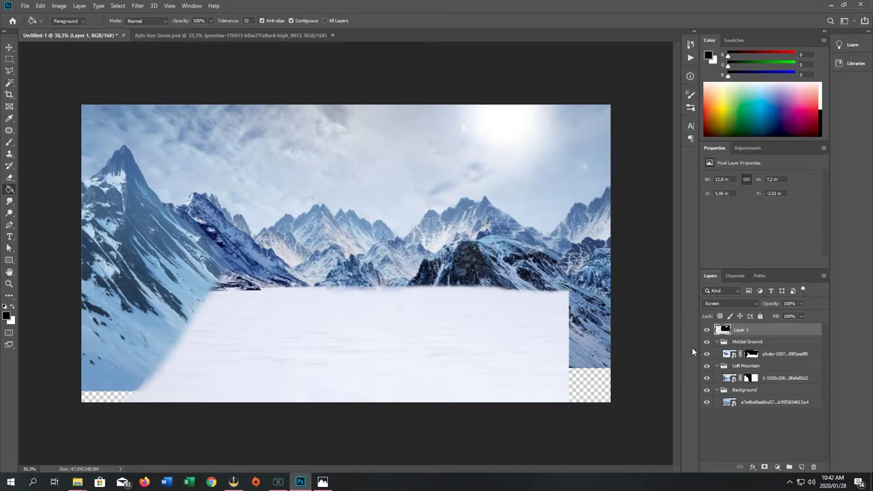
key(ctrl+t)
drag(552, 214, 507, 181)
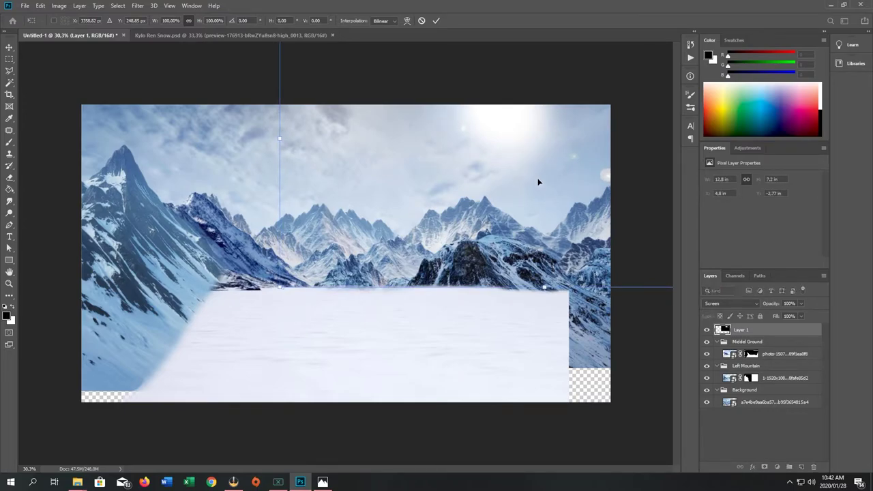
key(Return)
key(g)
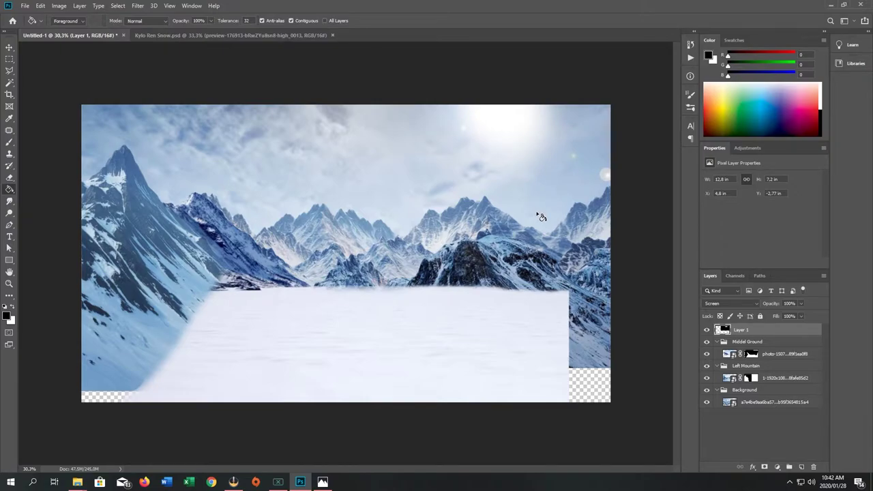
Place the sharp coastal rock photo above the collapsed groups and the flare layer, and give it a layer mask
alt+click(724, 341)
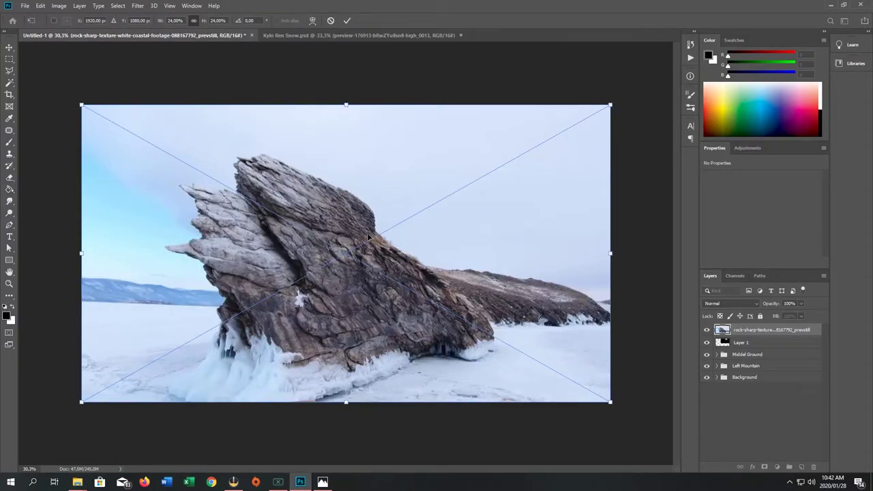
key(Return)
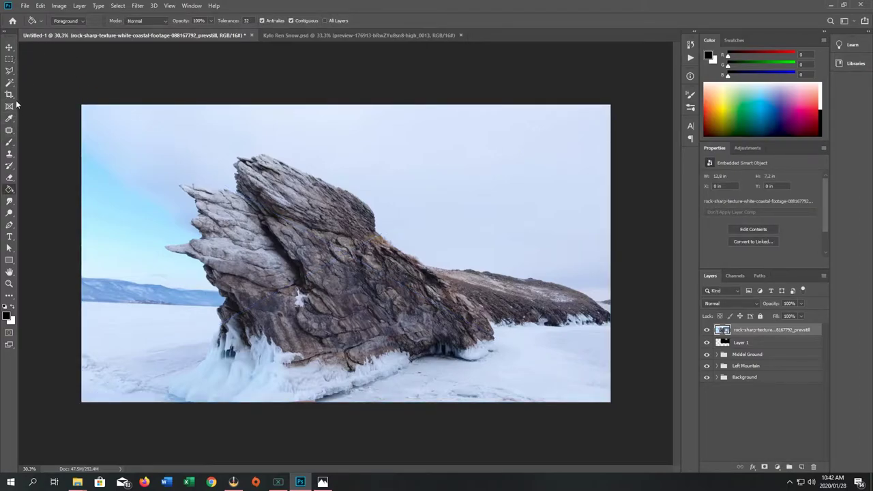
click(764, 466)
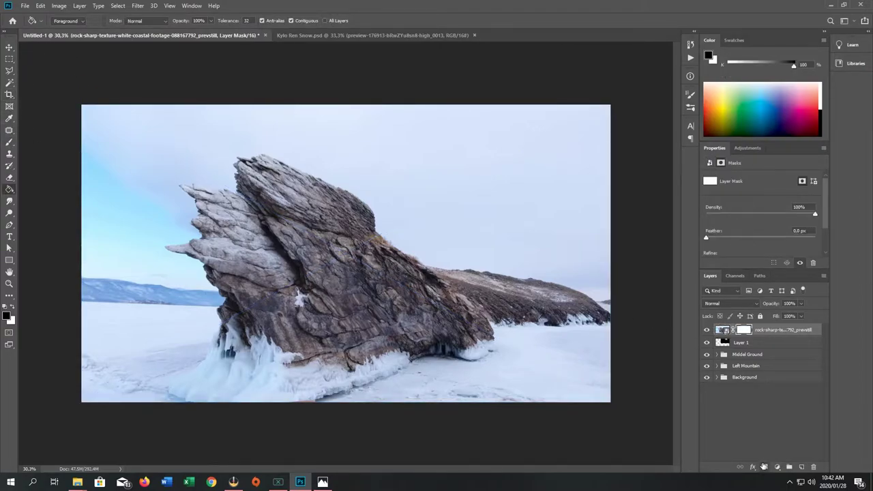
Paint the area around the rock out of the layer mask with a 196 px black brush, leaving a rough margin
click(8, 143)
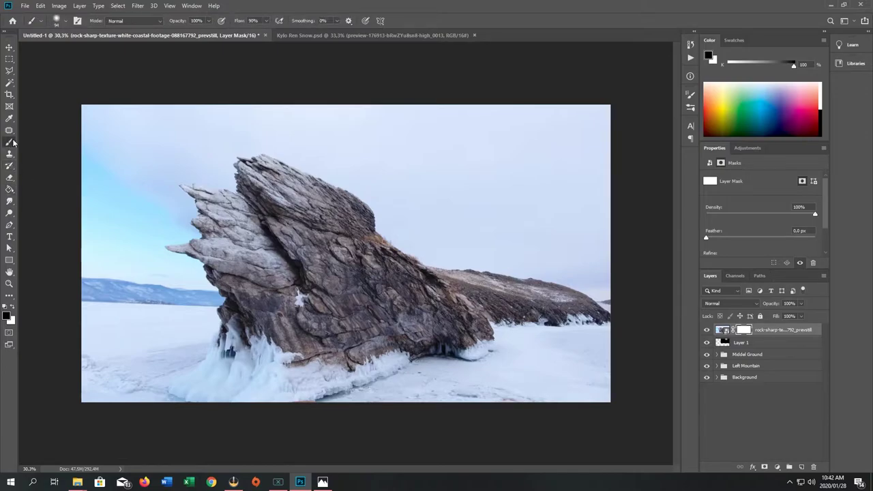
click(65, 22)
drag(78, 51, 95, 53)
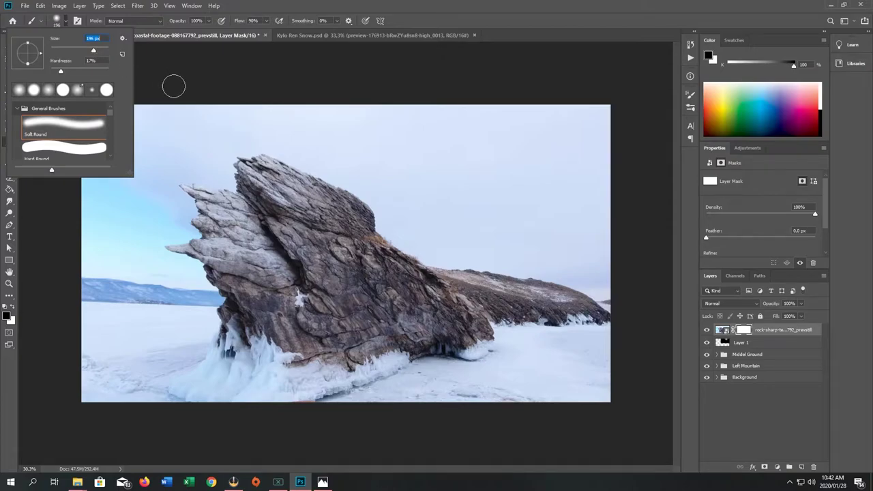
click(171, 84)
mouse_move(118, 116)
mouse_down()
mouse_move(140, 72)
mouse_move(201, 76)
mouse_move(85, 152)
mouse_move(39, 157)
mouse_move(73, 167)
mouse_up()
click(70, 24)
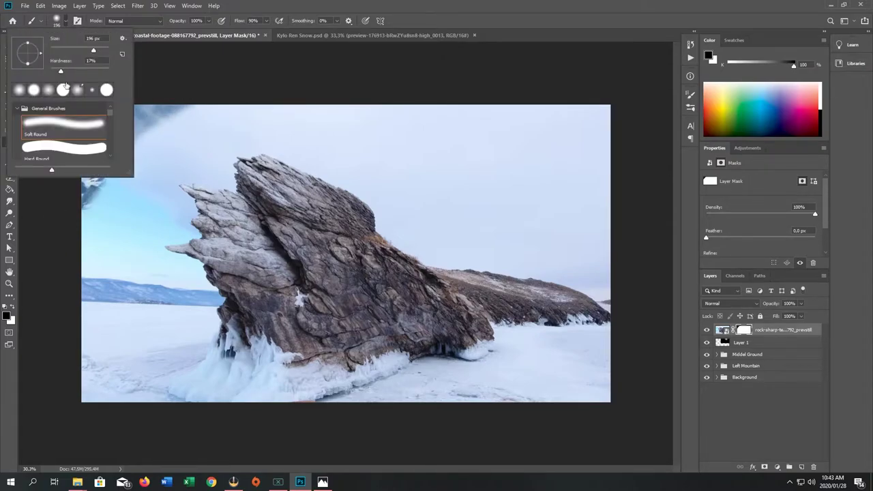
mouse_move(152, 152)
mouse_down()
mouse_move(186, 119)
mouse_move(127, 167)
mouse_move(120, 153)
mouse_move(183, 126)
mouse_move(249, 112)
mouse_move(640, 116)
mouse_move(267, 127)
mouse_move(420, 179)
mouse_move(403, 142)
mouse_move(367, 141)
mouse_move(591, 140)
mouse_up()
Move the masked rock into the lower-right corner of the scene with Free Transform
key(ctrl+t)
mouse_move(382, 225)
mouse_down()
mouse_move(525, 359)
mouse_move(582, 379)
mouse_up()
drag(531, 354, 553, 336)
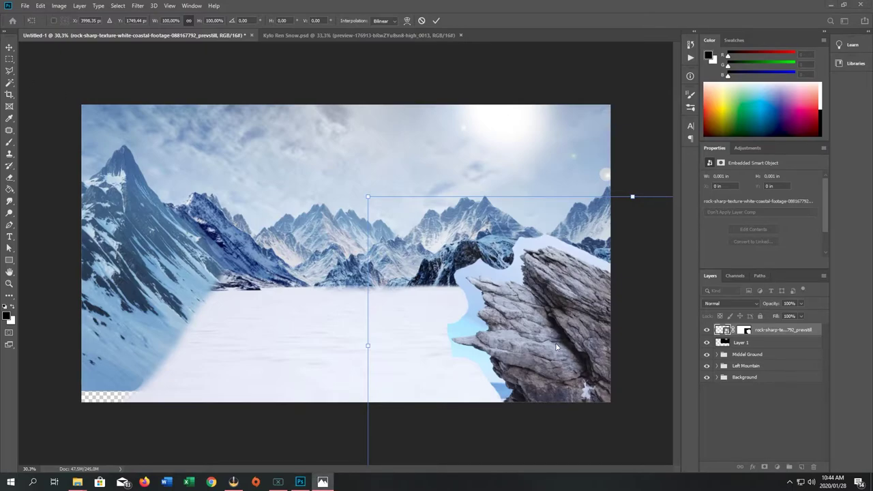
key(Return)
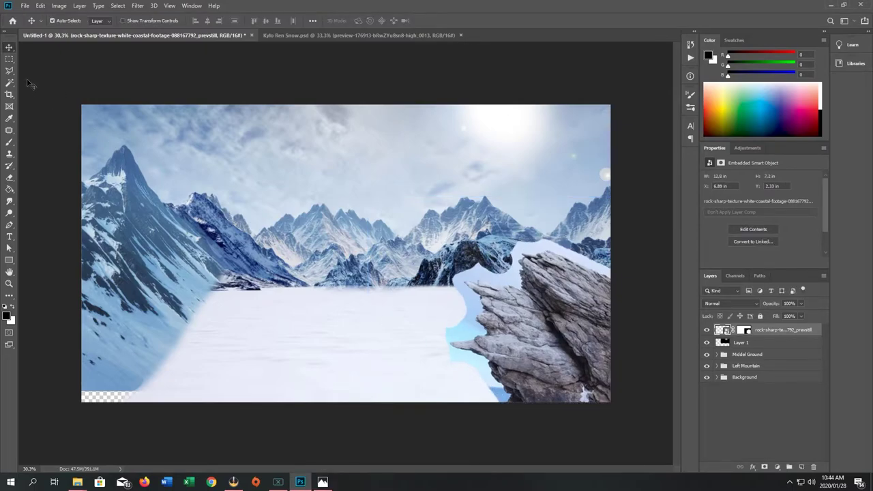
Select the rock's surface up to its jagged edges, starting with the Magic Wand and extending with the Quick Selection tool
click(10, 83)
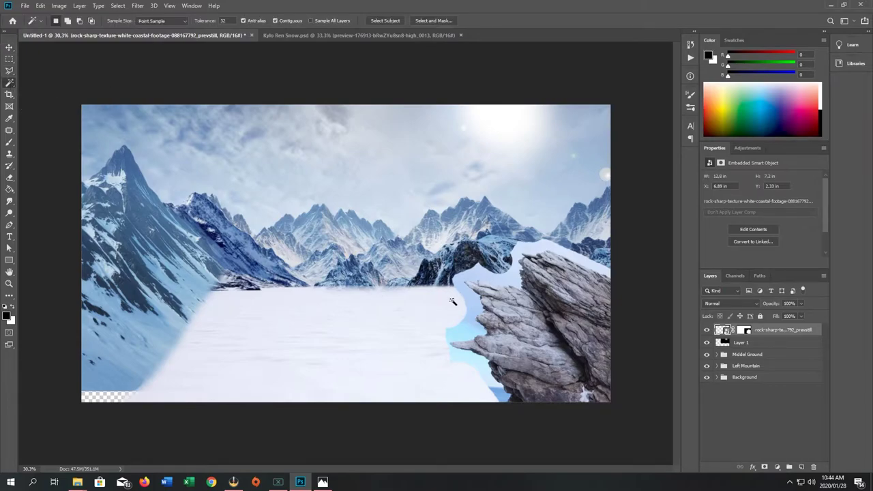
click(498, 319)
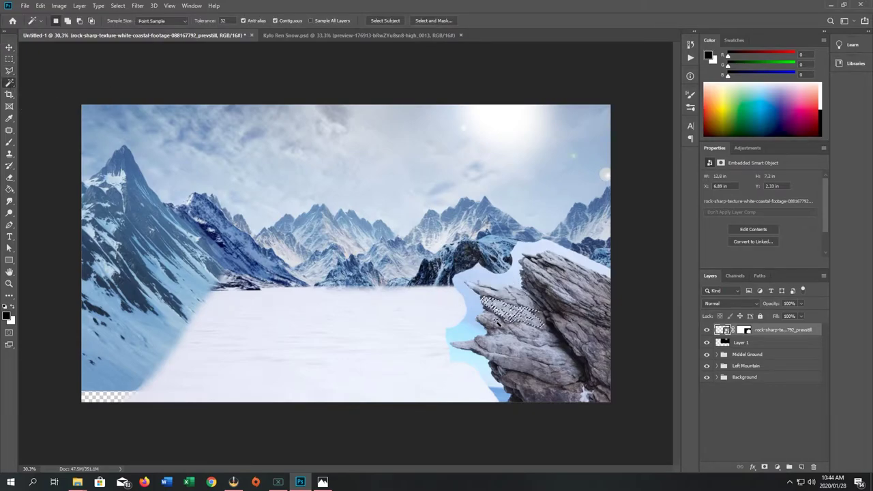
shift+click(490, 320)
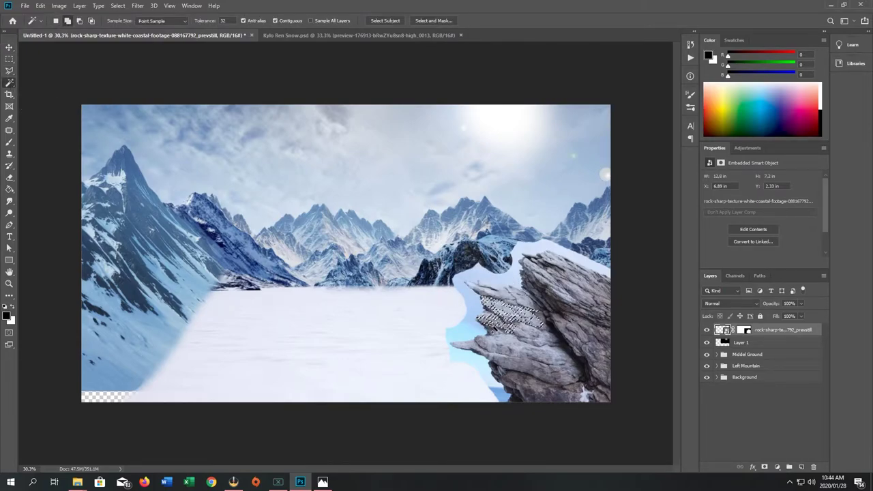
right_click(5, 84)
click(49, 83)
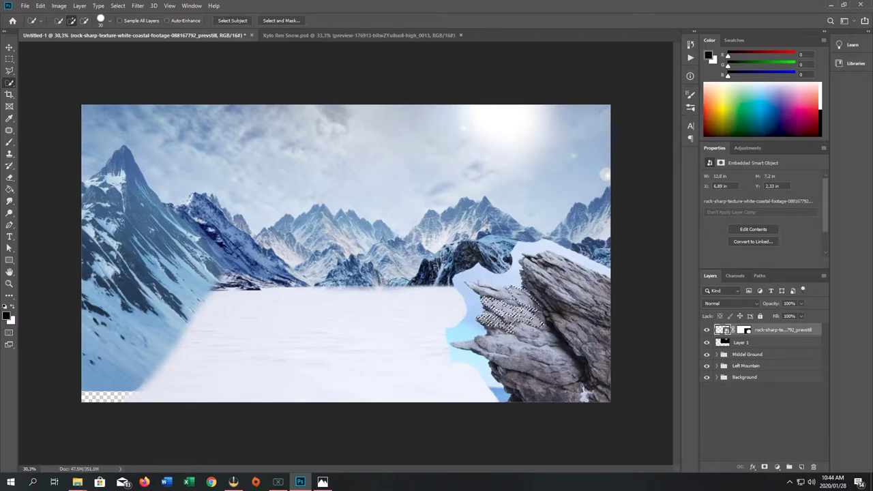
mouse_move(492, 301)
mouse_down()
mouse_move(518, 300)
mouse_move(492, 317)
mouse_move(532, 313)
mouse_move(516, 303)
mouse_up()
scroll(516, 303, up, 5)
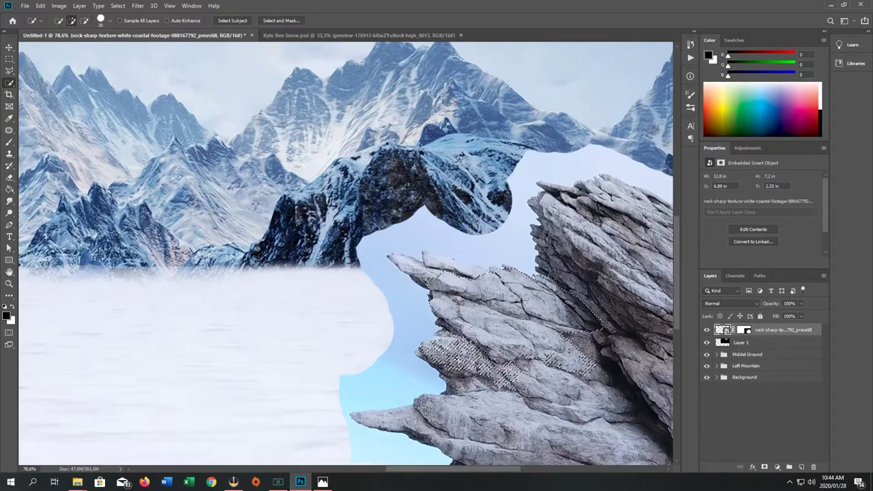
mouse_move(461, 359)
mouse_down()
mouse_move(434, 338)
mouse_move(420, 356)
mouse_move(468, 390)
mouse_move(457, 408)
mouse_move(382, 414)
mouse_move(453, 424)
mouse_move(526, 451)
mouse_move(577, 426)
mouse_move(571, 292)
mouse_up()
mouse_move(557, 220)
mouse_down()
mouse_move(564, 198)
mouse_move(544, 184)
mouse_move(624, 191)
mouse_move(613, 197)
mouse_move(657, 239)
mouse_up()
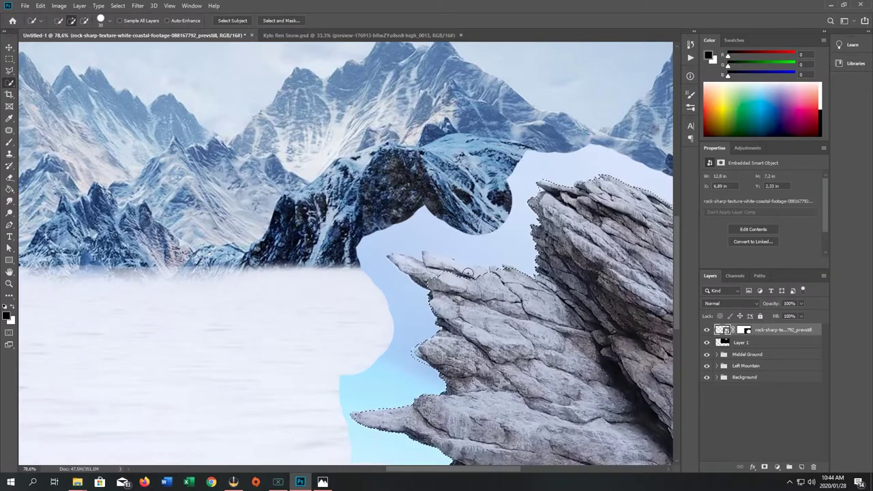
Paint the leftover sky outside the rock out of its layer mask through the inverted selection with the 196 px black brush, and deselect
key(b)
scroll(341, 253, right, 5)
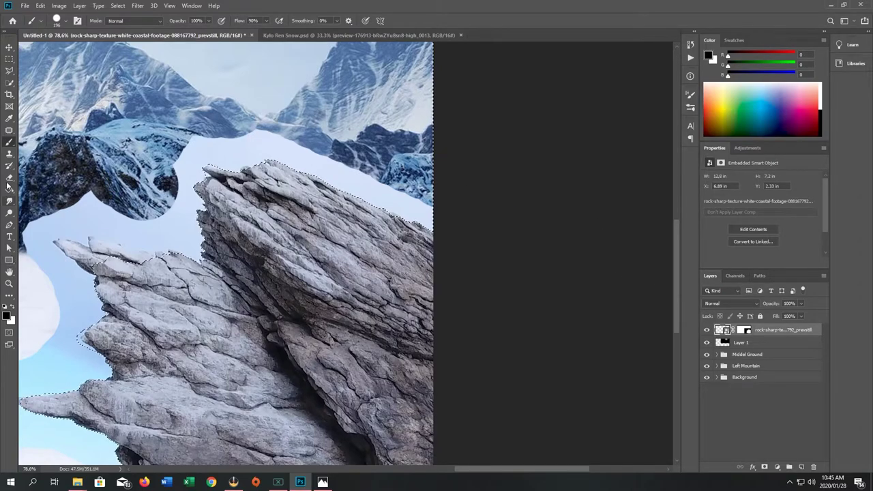
click(744, 331)
mouse_move(478, 218)
mouse_down()
mouse_move(357, 171)
mouse_move(469, 227)
mouse_move(430, 215)
mouse_move(271, 131)
mouse_move(231, 136)
mouse_up()
scroll(380, 417, down, 3)
scroll(380, 417, left, 5)
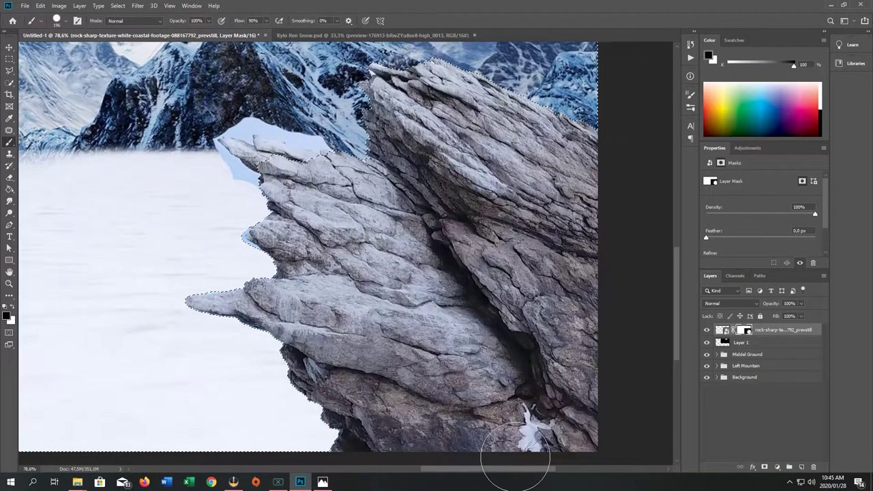
drag(509, 470, 524, 471)
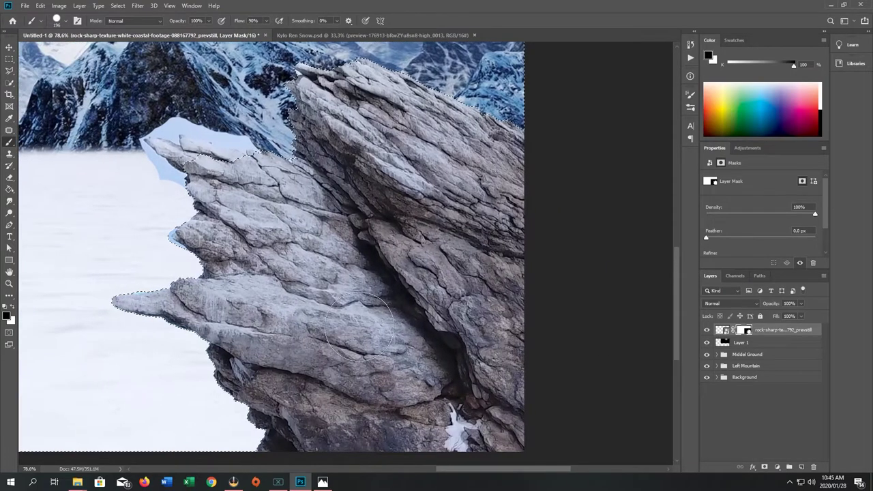
scroll(324, 298, up, 2)
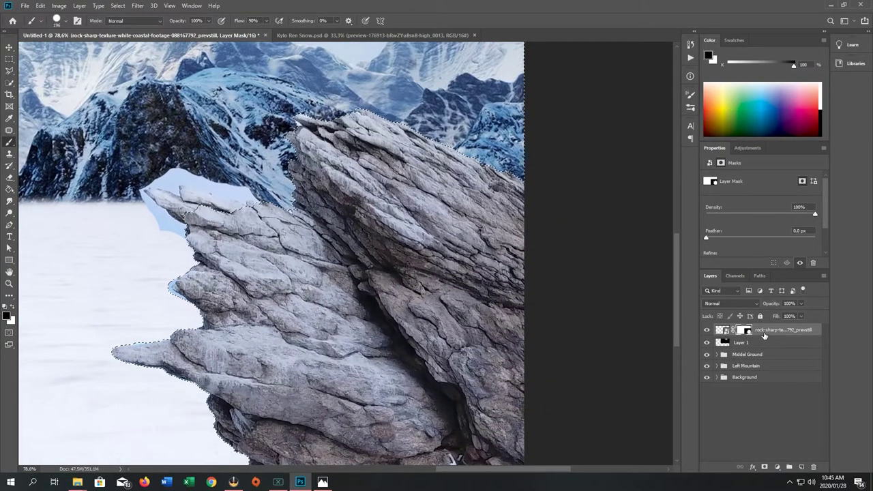
click(9, 82)
right_click(225, 138)
click(246, 146)
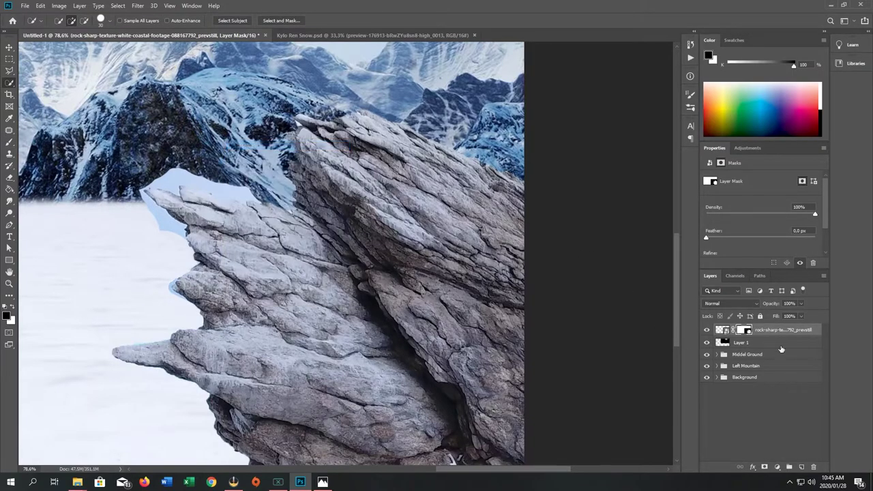
Apply Levels to the rock image itself with input black at 168 and input white at 243
click(722, 330)
key(ctrl+l)
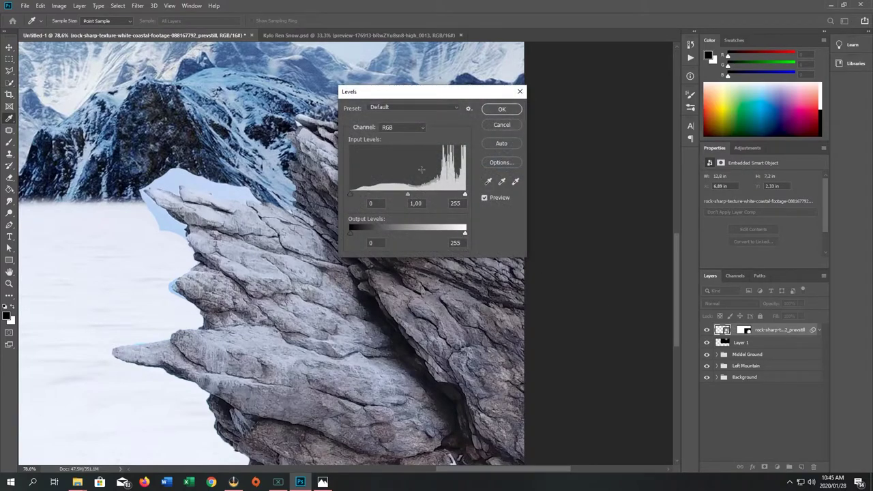
drag(396, 196, 459, 196)
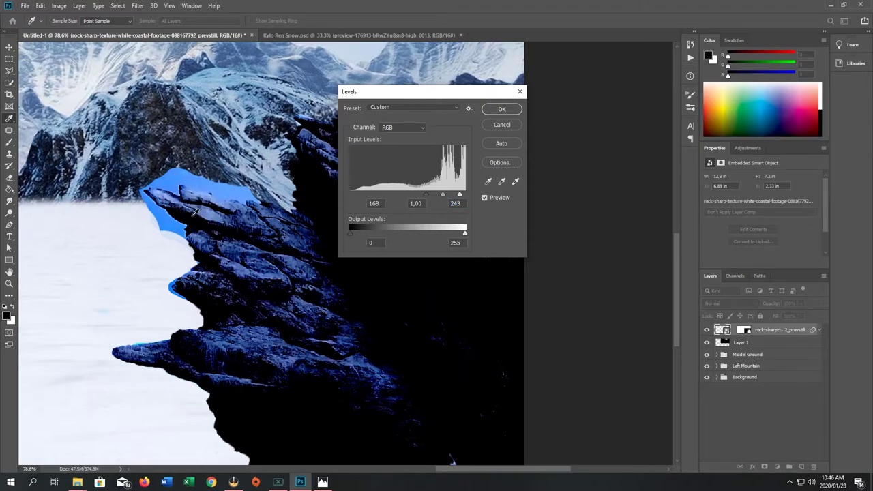
click(503, 109)
Paint the leftover blue sky out of the right rock's layer mask with the black brush, through an inverted Quick Selection of its ledges
mouse_move(178, 214)
mouse_down()
mouse_move(159, 192)
mouse_move(213, 200)
mouse_move(217, 227)
mouse_move(258, 211)
mouse_move(223, 227)
mouse_move(284, 227)
mouse_move(304, 216)
mouse_move(297, 251)
mouse_move(313, 250)
mouse_move(226, 264)
mouse_move(204, 251)
mouse_move(198, 256)
mouse_move(195, 281)
mouse_move(186, 281)
mouse_move(242, 319)
mouse_up()
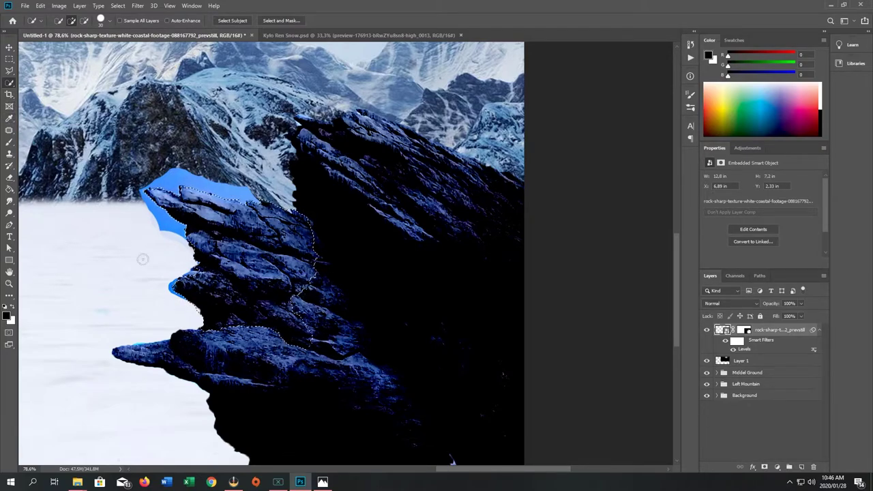
key(ctrl+shift+i)
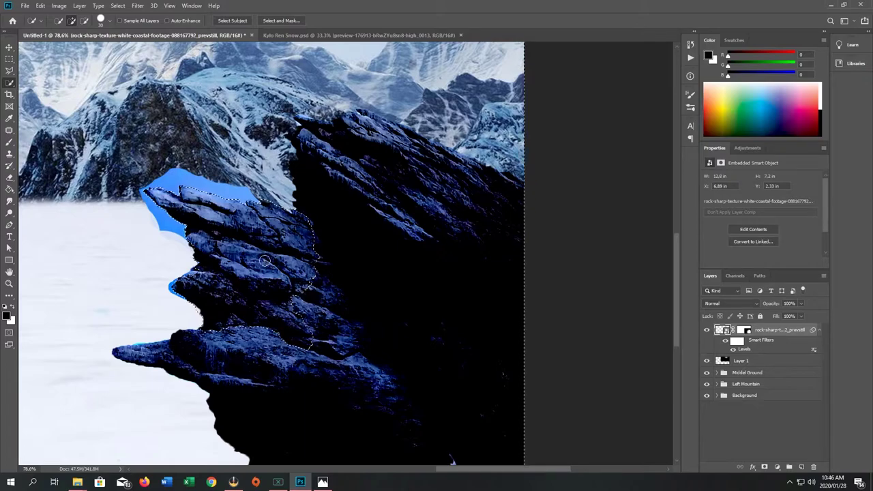
click(9, 118)
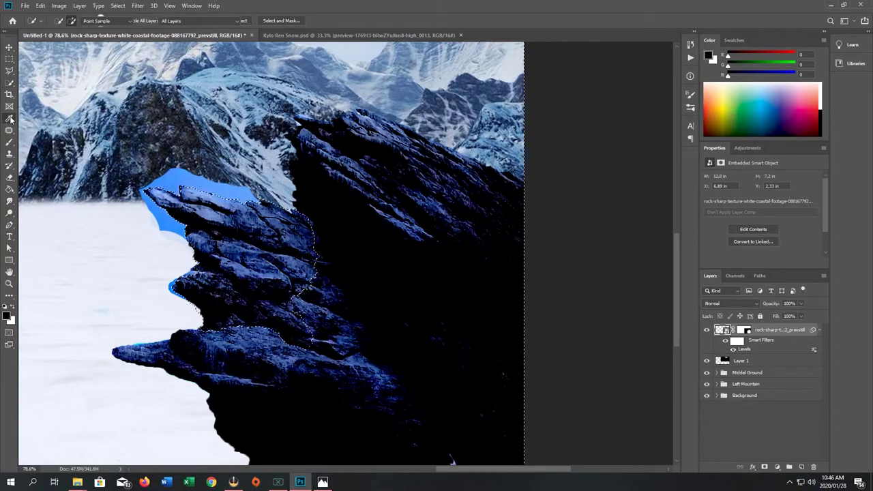
click(9, 142)
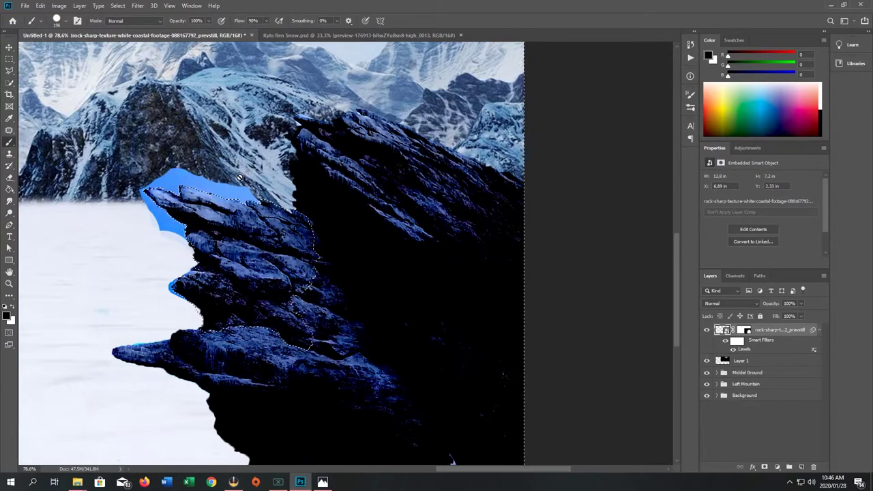
click(744, 329)
mouse_move(242, 198)
mouse_down()
mouse_move(164, 188)
mouse_move(133, 205)
mouse_move(166, 237)
mouse_move(171, 310)
mouse_move(115, 322)
mouse_up()
Undo the last brush stroke on the rock's mask and check the scene with the rock layer hidden and shown
click(41, 6)
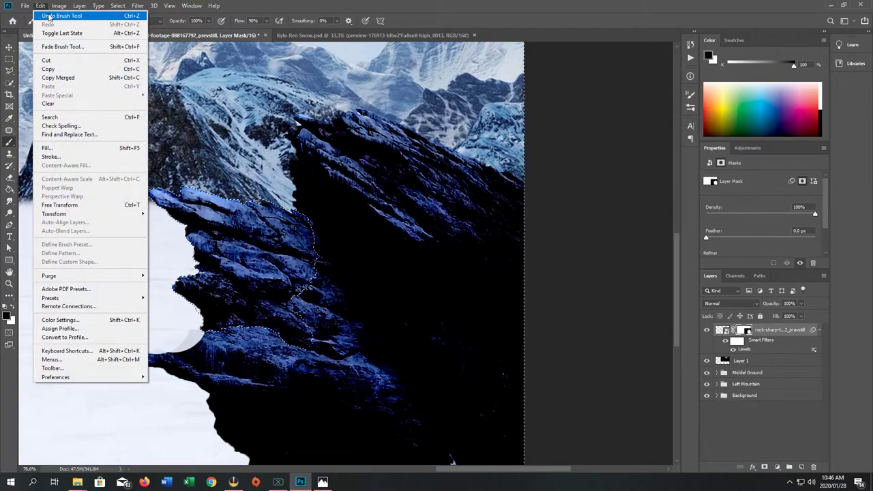
click(49, 16)
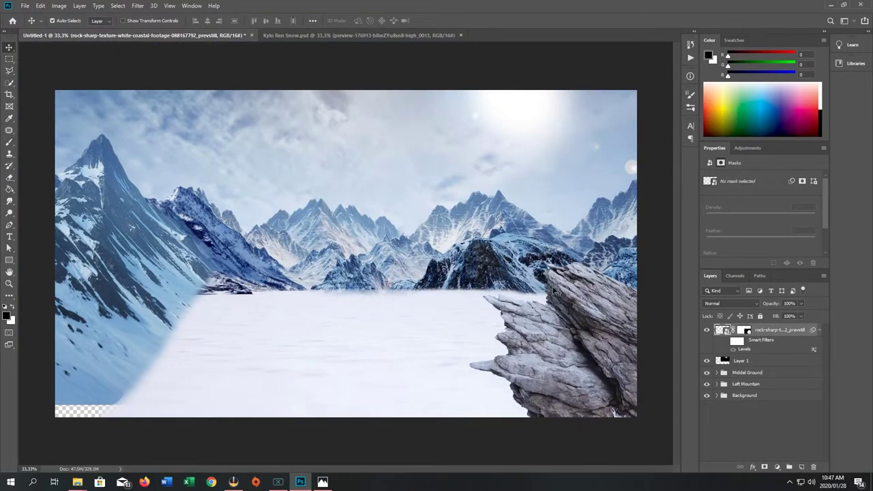
click(707, 331)
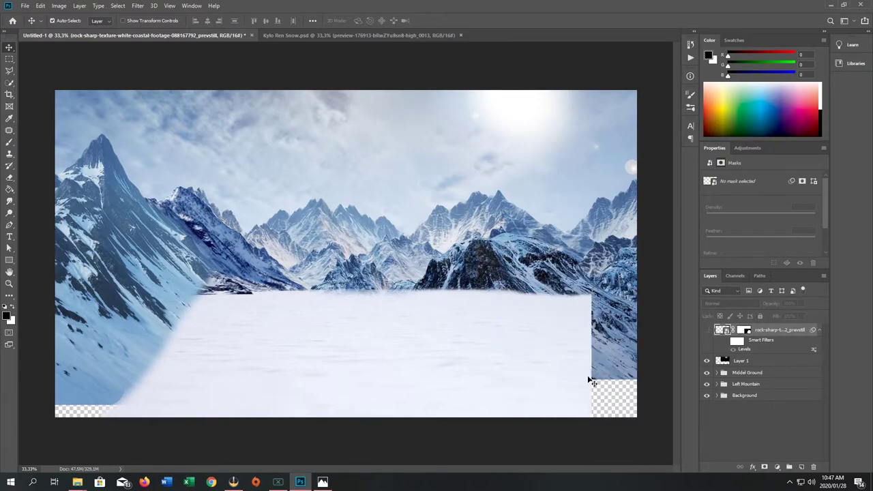
click(708, 331)
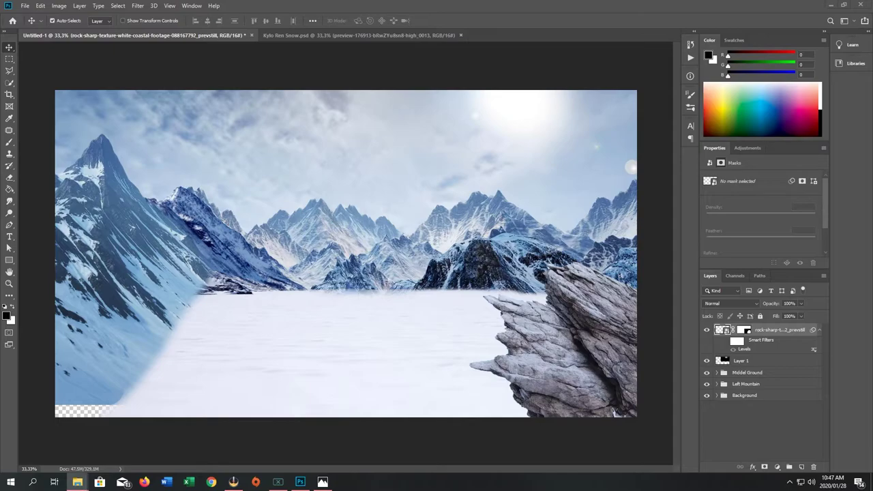
Place the Land_06 image in the middle of the scene and add a layer mask to it
drag(77, 482, 337, 328)
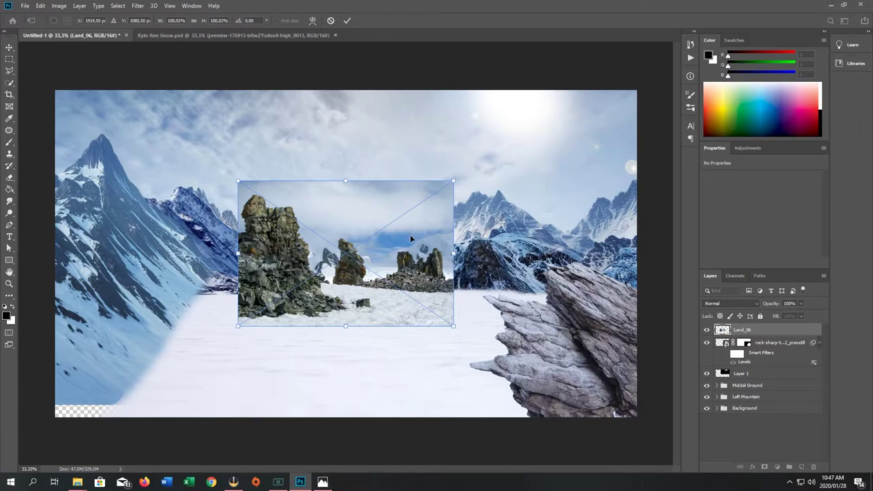
key(Return)
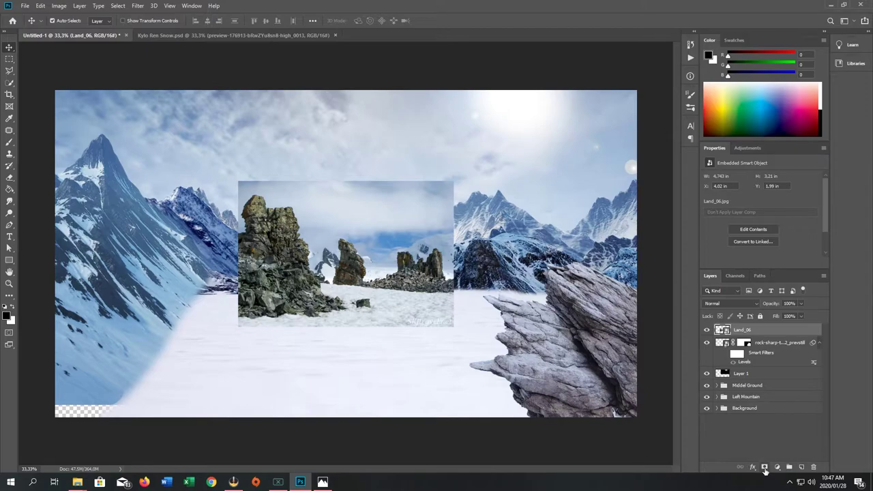
click(764, 468)
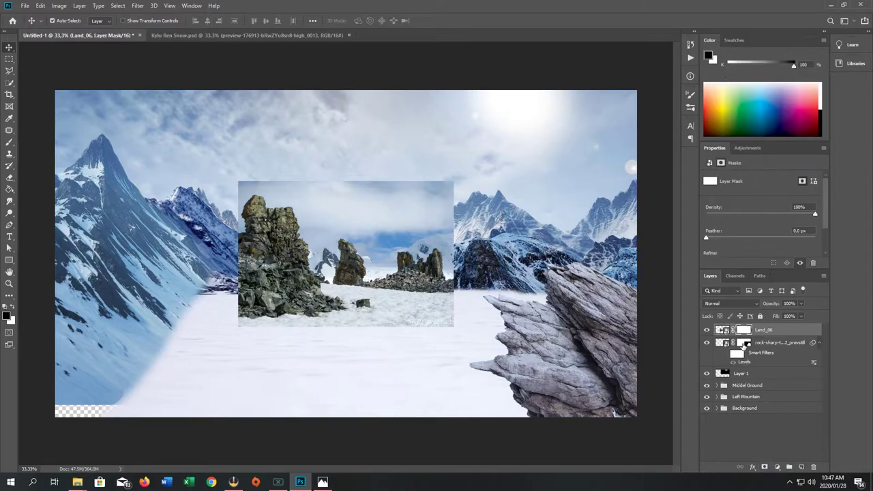
Roughly paint out Land_06's sky, smaller rocks and snow on its mask with the 196 px black brush, keeping the tall rock formation
click(9, 144)
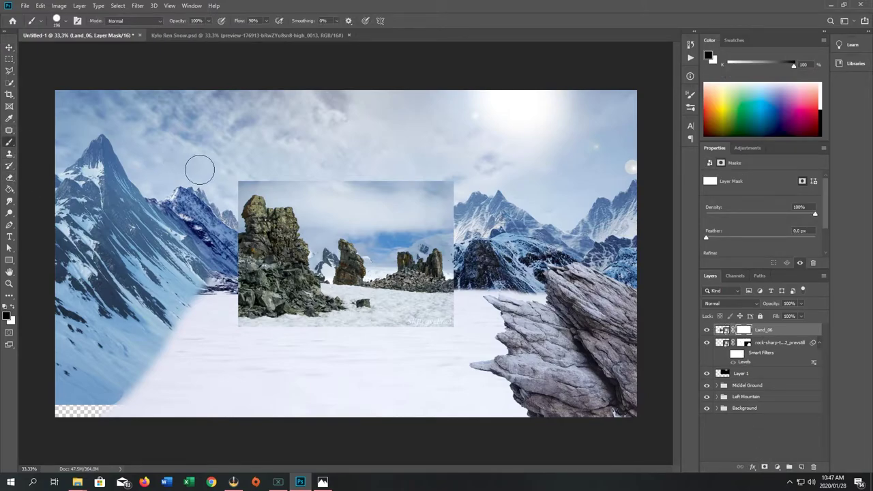
mouse_move(298, 170)
mouse_down()
mouse_move(346, 240)
mouse_move(340, 194)
mouse_move(374, 241)
mouse_move(360, 249)
mouse_move(405, 165)
mouse_move(362, 158)
mouse_move(399, 174)
mouse_move(419, 312)
mouse_move(447, 346)
mouse_move(417, 287)
mouse_move(373, 330)
mouse_move(375, 321)
mouse_move(239, 333)
mouse_move(350, 329)
mouse_move(367, 314)
mouse_up()
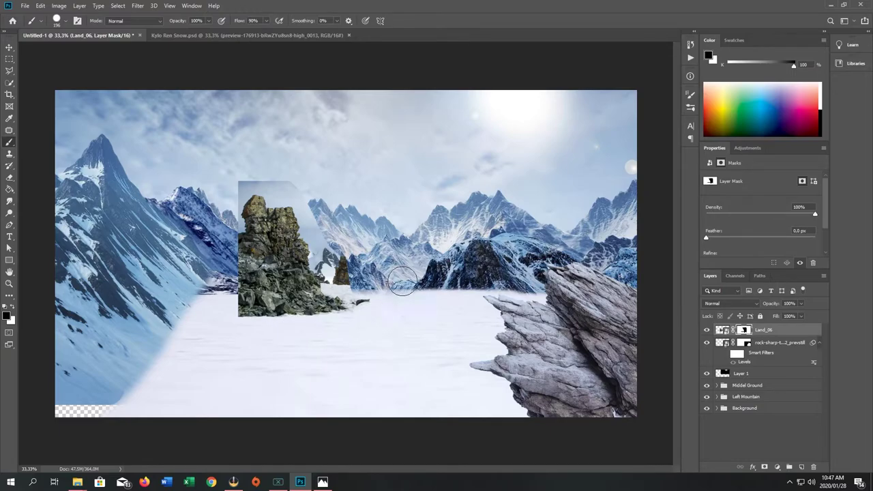
click(25, 6)
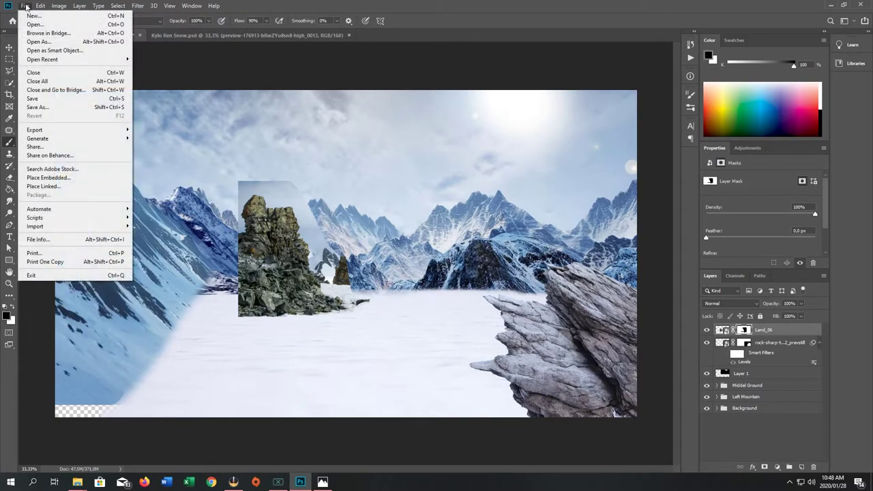
click(11, 87)
click(9, 117)
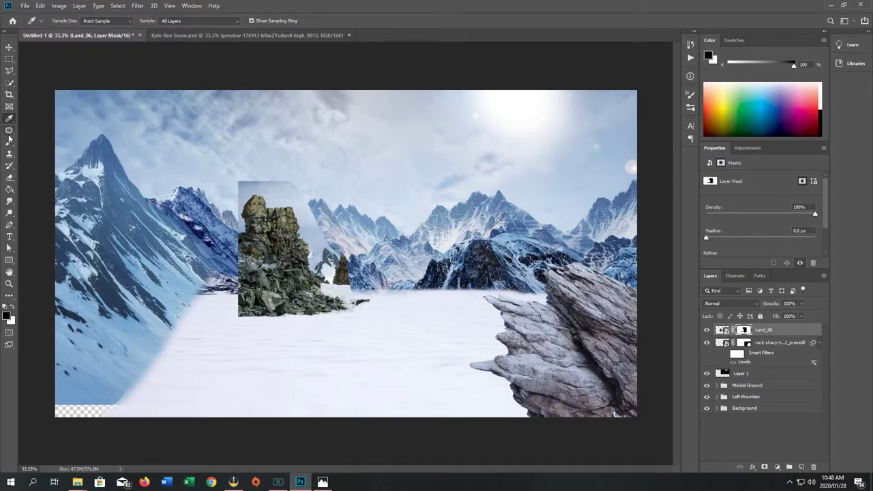
Set the brush hardness to 0% and softly paint out the remaining background beside the tall Land_06 rock formation on its mask
click(9, 140)
click(58, 20)
drag(72, 71, 48, 74)
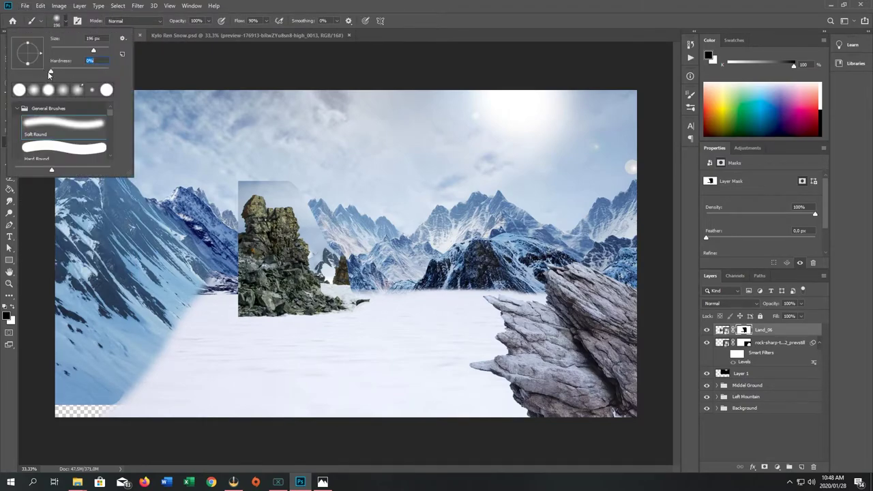
click(281, 163)
drag(326, 237, 343, 286)
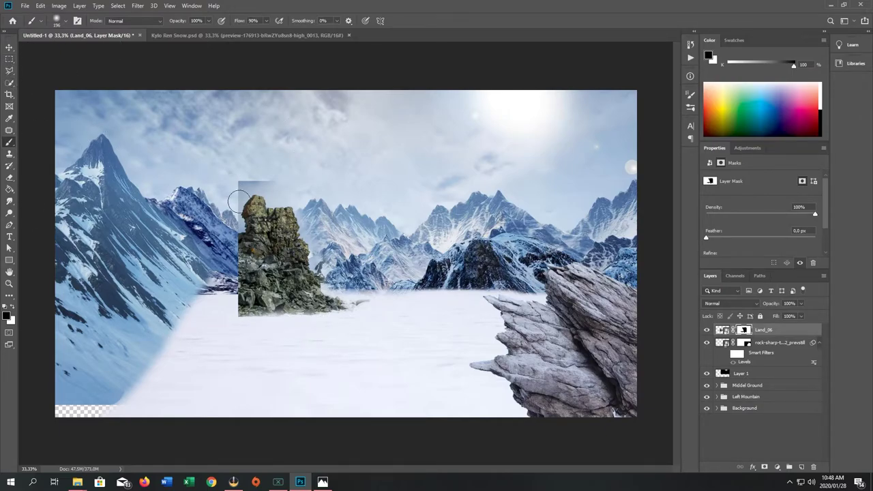
Move the masked Land_06 rock into the lower-left corner of the scene with Free Transform
scroll(269, 228, up, 1)
scroll(269, 228, up, 3)
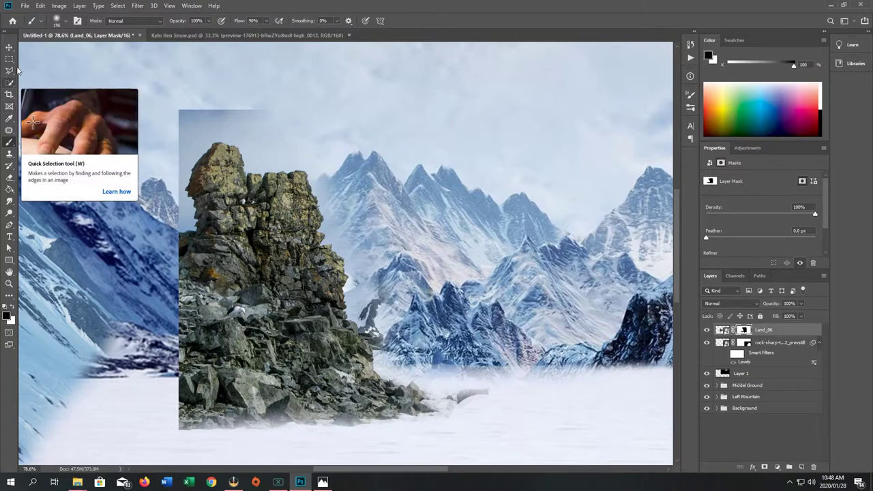
key(ctrl+0)
key(ctrl+t)
drag(130, 321, 65, 374)
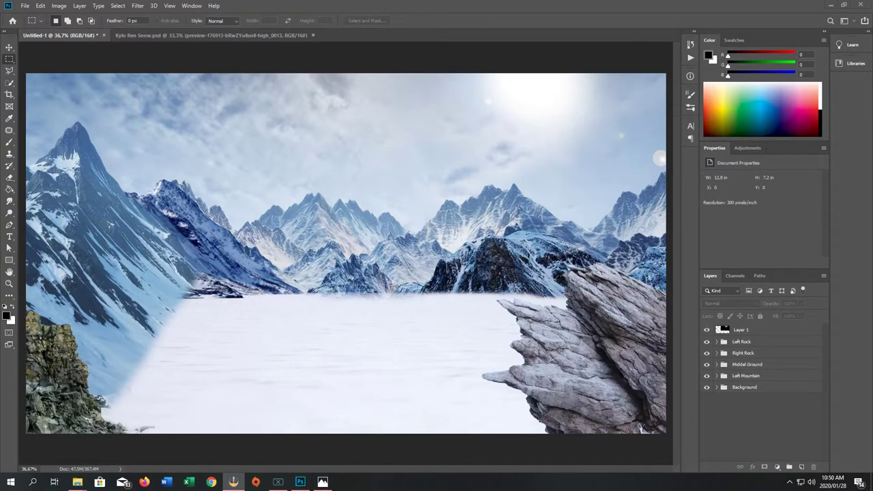
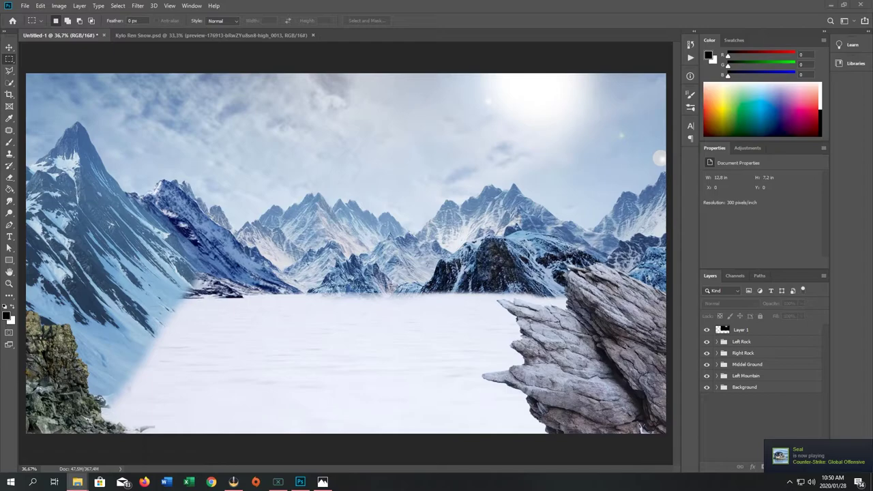
Place the Alp_mountains_covered_with_snow image and enlarge it to about 10.4 × 7.5 in, covering most of the scene
drag(73, 291, 382, 341)
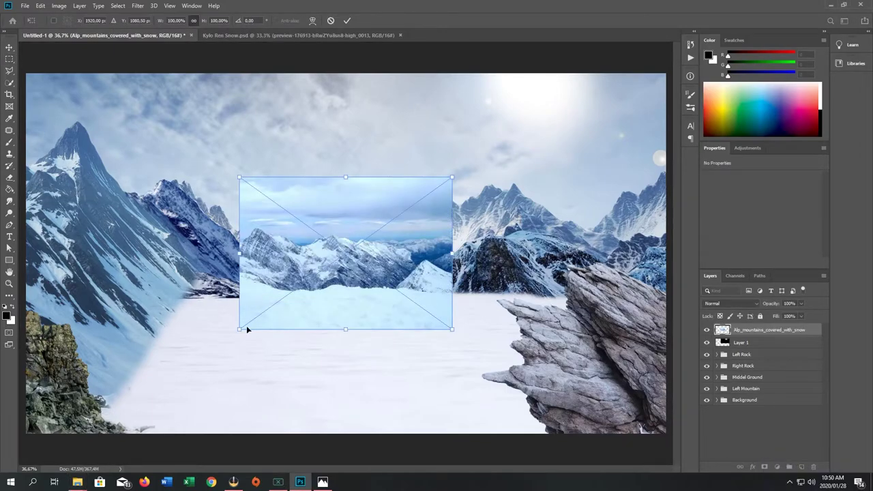
drag(239, 329, 111, 373)
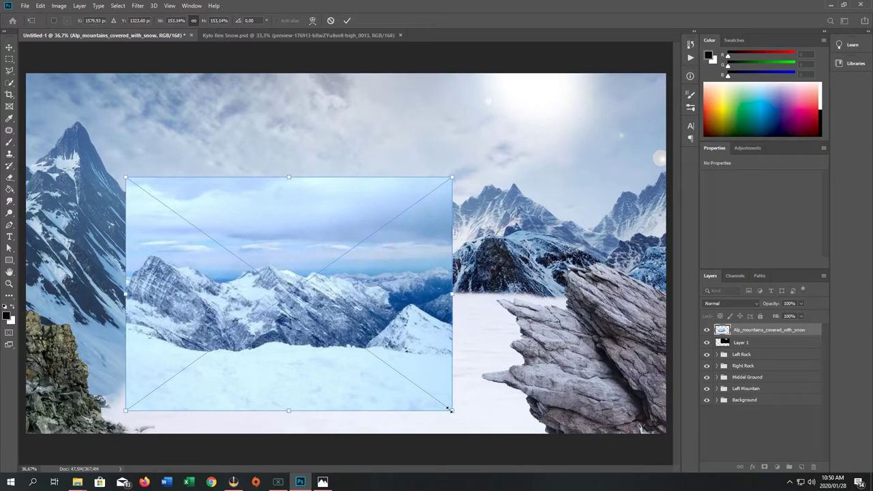
drag(452, 412, 535, 427)
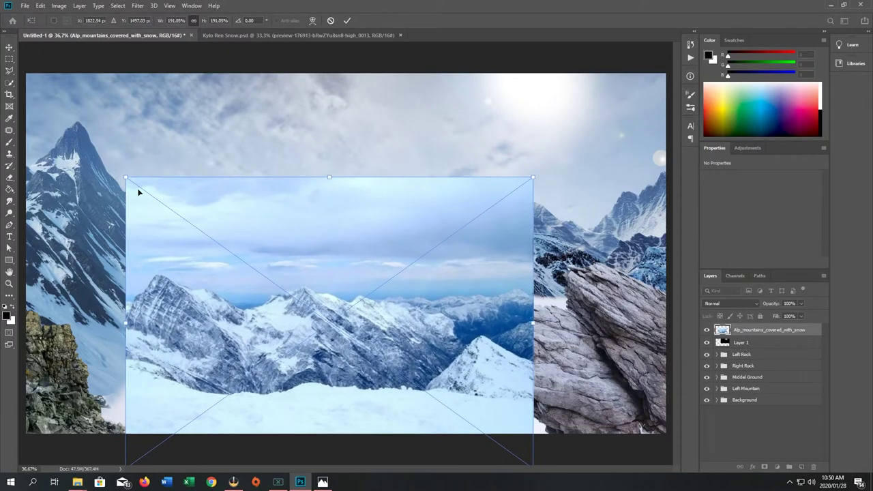
drag(122, 178, 52, 127)
drag(208, 237, 239, 258)
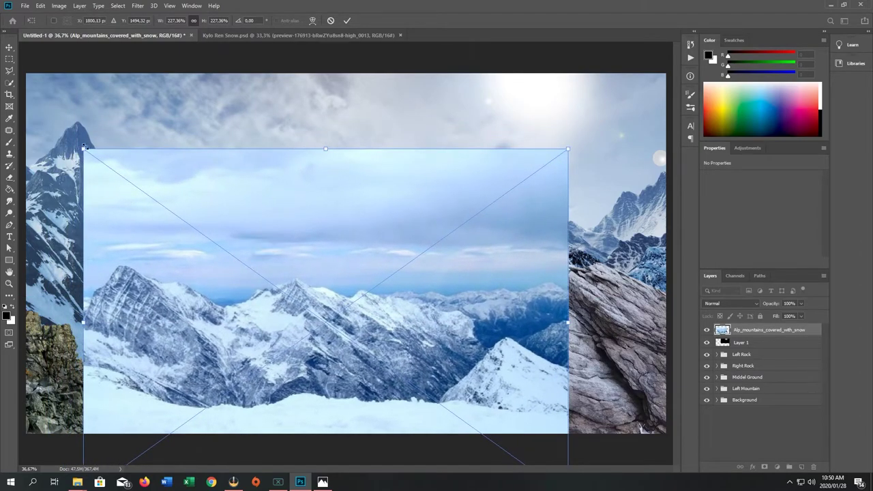
drag(84, 146, 49, 126)
drag(164, 177, 181, 178)
key(m)
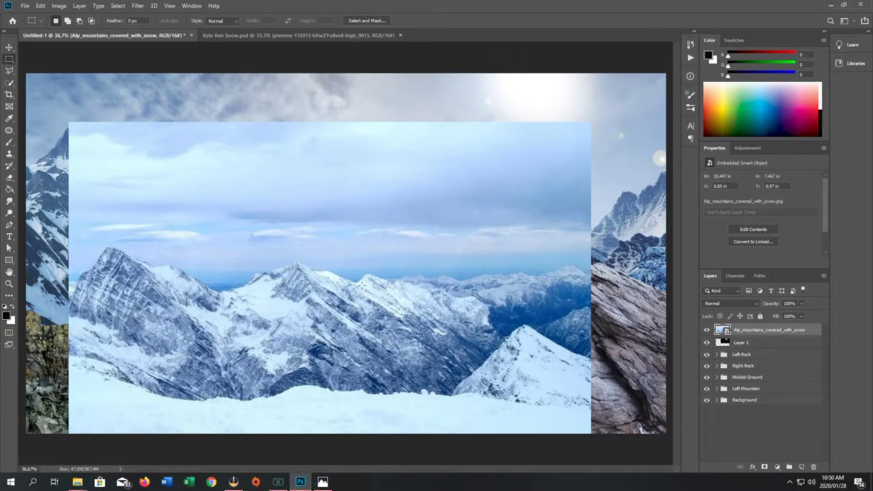
Add a mask to the Alp_mountains_covered_with_snow layer and paint out its sky and mountains with a soft 196 px black brush, keeping the foreground snow
click(10, 142)
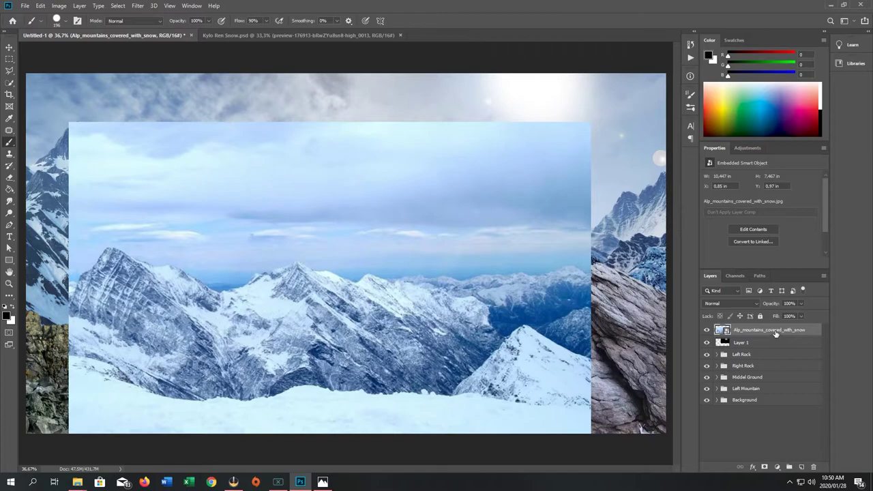
click(763, 466)
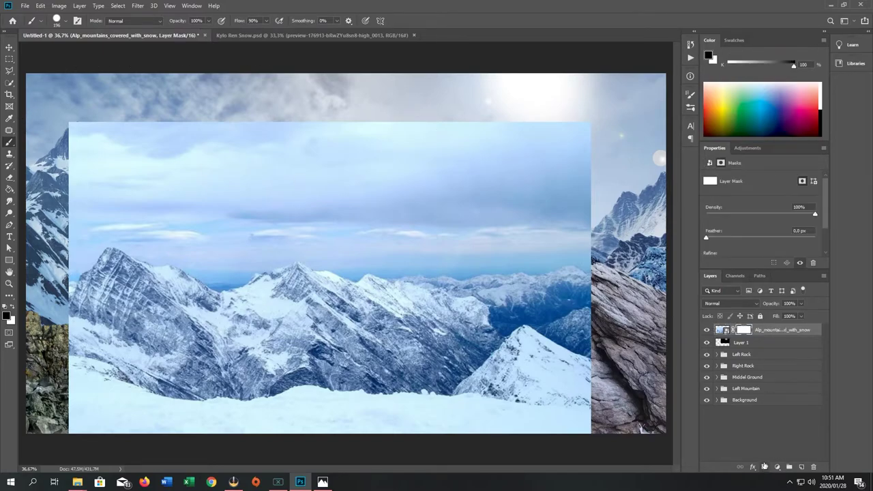
click(62, 21)
click(74, 72)
mouse_move(327, 130)
mouse_down()
mouse_move(82, 133)
mouse_move(75, 153)
mouse_move(458, 129)
mouse_move(382, 171)
mouse_move(174, 181)
mouse_move(302, 156)
mouse_move(205, 175)
mouse_move(79, 218)
mouse_move(430, 216)
mouse_move(307, 243)
mouse_move(383, 267)
mouse_move(553, 293)
mouse_move(463, 299)
mouse_up()
key(alt+BackSpace)
Move the masked alpine snow layer between the Right Rock and Middel Ground groups and shift it slightly upward with Free Transform
drag(772, 331, 780, 377)
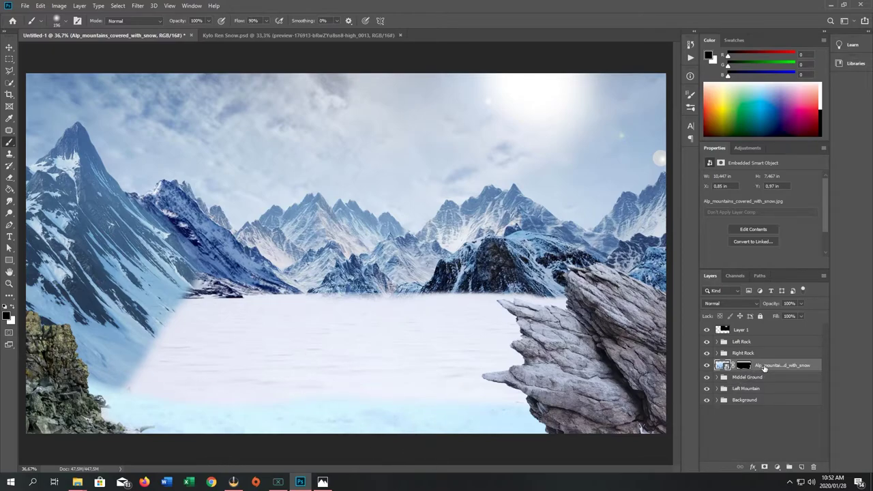
click(722, 366)
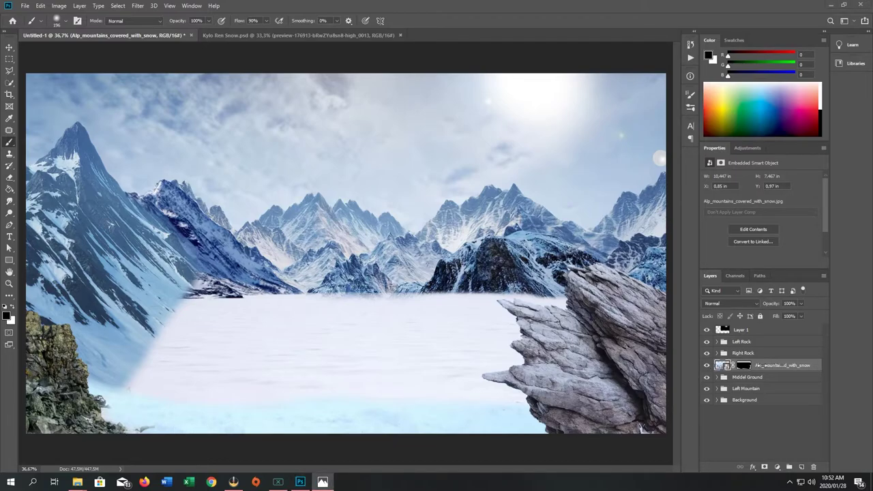
key(ctrl+t)
drag(419, 413, 409, 397)
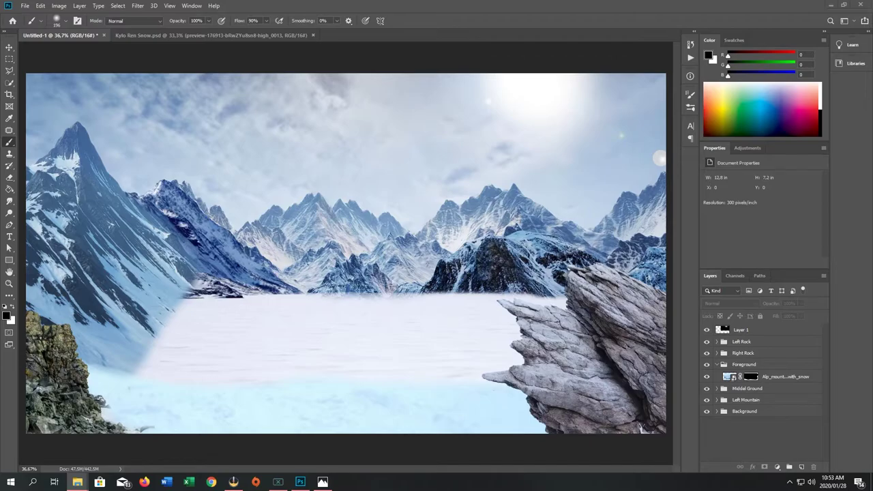
Place the vector-splashes-snow-3 image over the lower part of the scene and move its layer to the top of the Foreground group
drag(309, 357, 366, 339)
drag(384, 252, 383, 416)
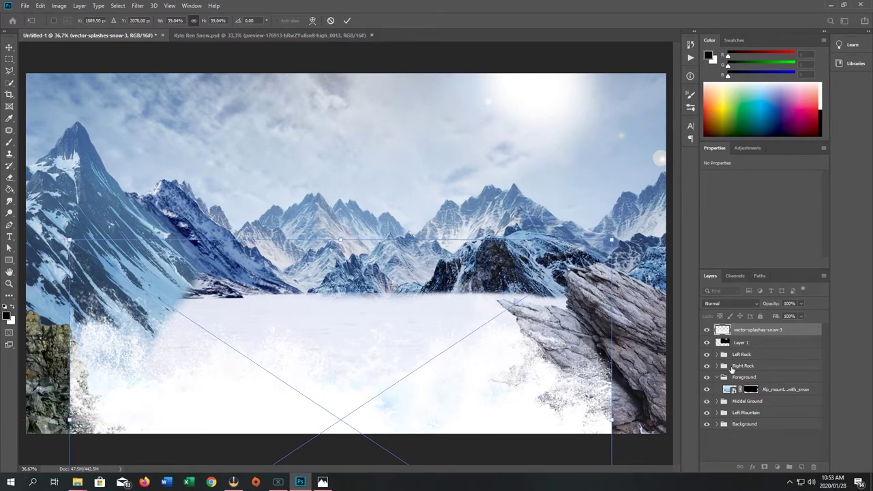
key(b)
drag(758, 332, 765, 383)
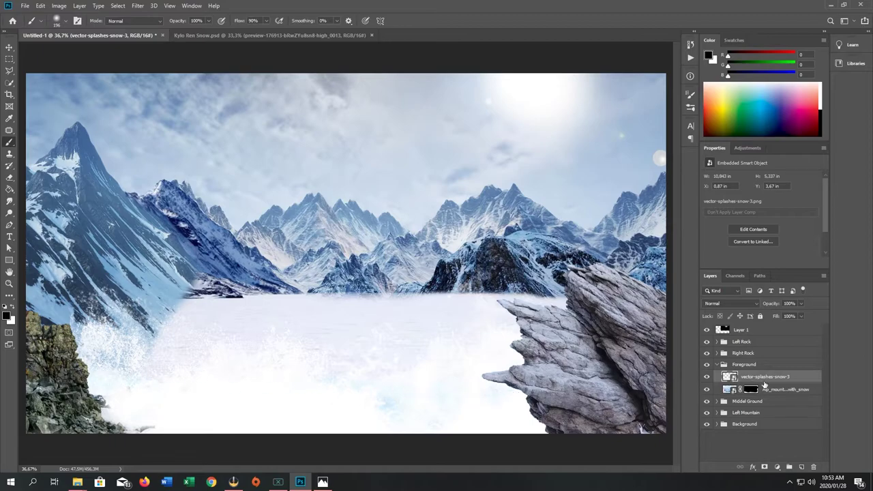
Reposition the snow splashes slightly down and to the left with Free Transform, to X 1821,50 px and Y 2160,00 px
key(ctrl+t)
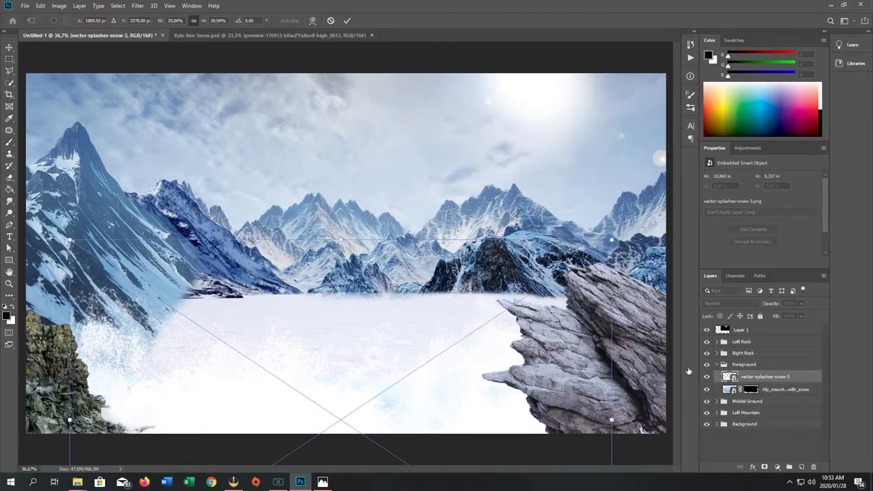
drag(195, 357, 196, 371)
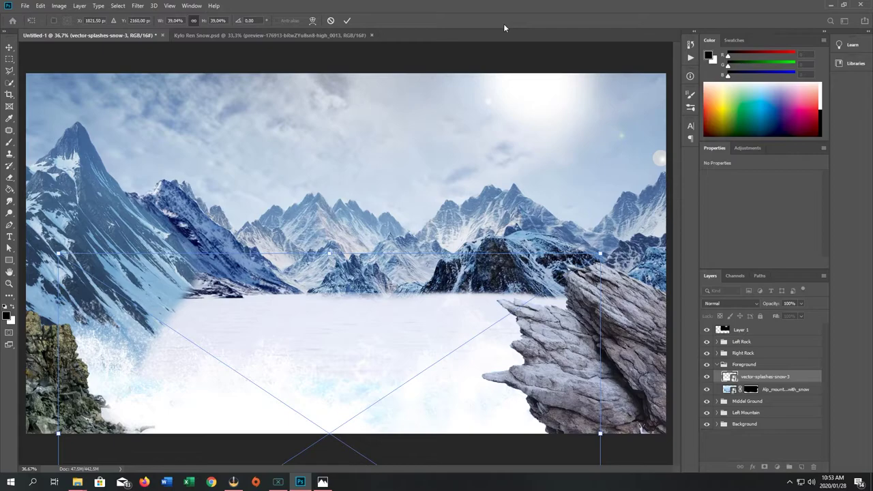
key(Return)
key(b)
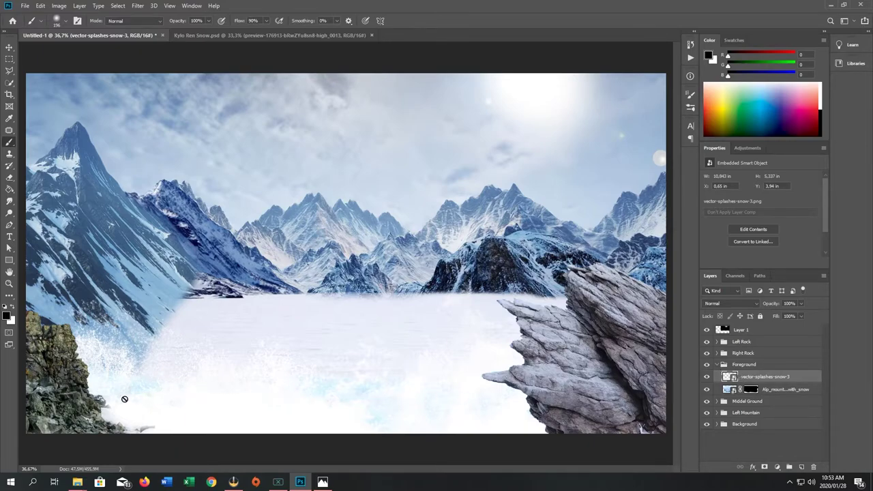
Lower the opacity of the vector-splashes-snow-3 layer to 69%, keeping it as a smart object
click(816, 375)
drag(779, 305, 758, 308)
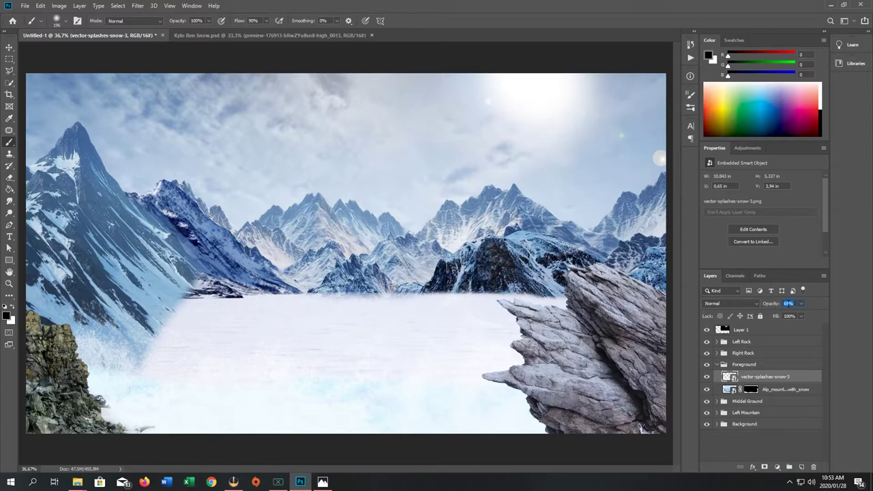
click(604, 458)
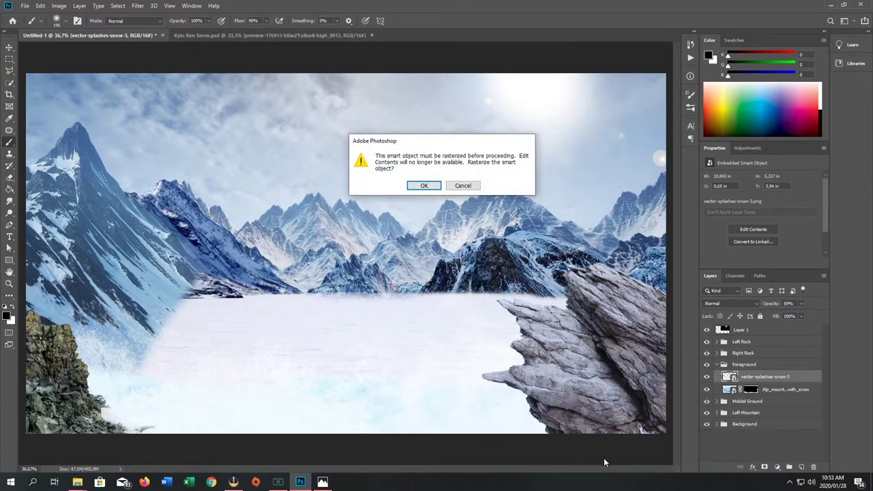
click(463, 187)
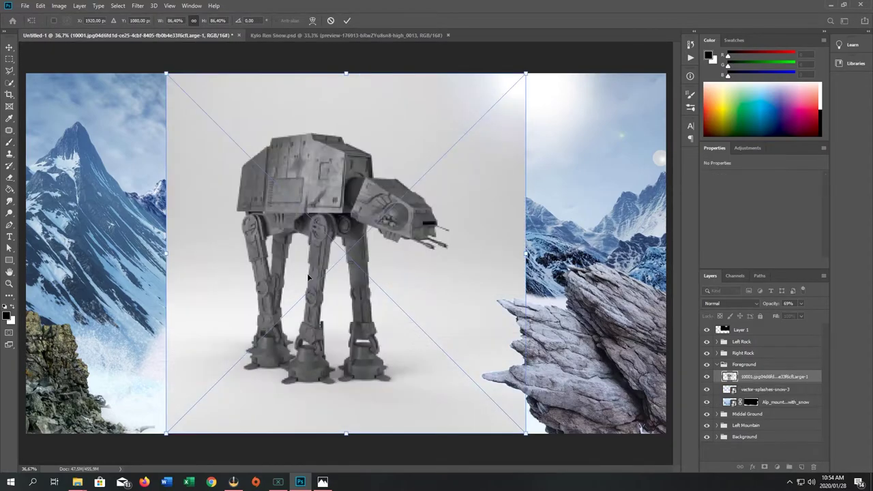
Place the grey AT-AT image in the AT AT Left group, add a layer mask and roughly paint out the backdrop around the walker
key(Return)
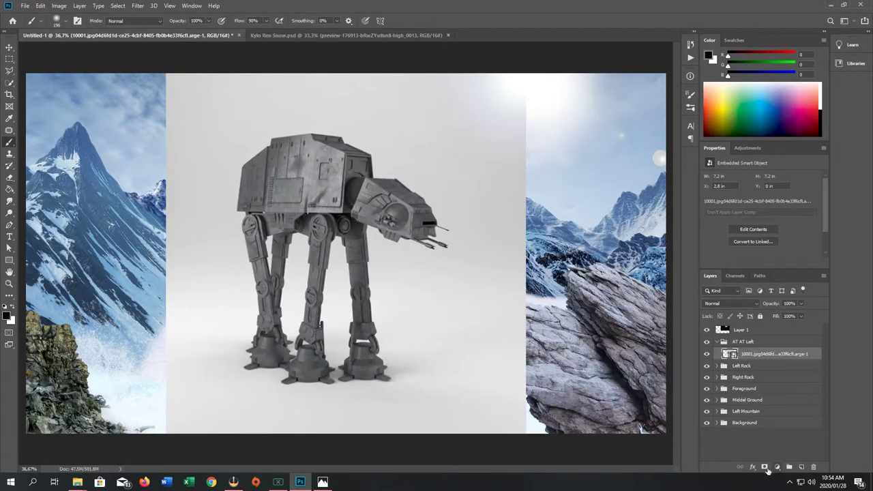
click(766, 468)
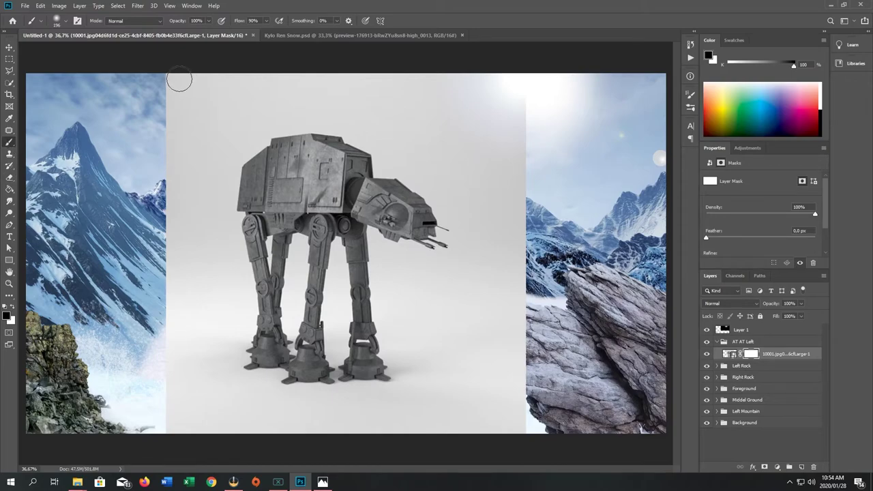
click(67, 20)
mouse_move(214, 93)
mouse_down()
mouse_move(203, 55)
mouse_move(355, 76)
mouse_move(179, 98)
mouse_move(245, 79)
mouse_move(552, 94)
mouse_move(366, 94)
mouse_move(579, 168)
mouse_move(469, 163)
mouse_move(392, 114)
mouse_move(447, 158)
mouse_move(509, 237)
mouse_move(520, 237)
mouse_move(517, 308)
mouse_move(471, 392)
mouse_move(481, 424)
mouse_move(526, 400)
mouse_move(378, 437)
mouse_move(401, 425)
mouse_move(488, 424)
mouse_move(279, 419)
mouse_move(131, 399)
mouse_move(178, 424)
mouse_move(292, 449)
mouse_move(182, 388)
mouse_move(181, 366)
mouse_move(221, 418)
mouse_move(187, 110)
mouse_move(195, 134)
mouse_up()
mouse_move(196, 392)
mouse_down()
mouse_move(220, 332)
mouse_move(225, 287)
mouse_move(202, 184)
mouse_move(229, 118)
mouse_move(220, 158)
mouse_move(258, 106)
mouse_move(373, 104)
mouse_move(380, 126)
mouse_move(470, 208)
mouse_move(488, 241)
mouse_move(441, 289)
mouse_move(405, 274)
mouse_move(391, 278)
mouse_move(422, 310)
mouse_move(435, 356)
mouse_move(503, 297)
mouse_move(457, 334)
mouse_move(407, 409)
mouse_move(433, 384)
mouse_move(451, 401)
mouse_move(374, 417)
mouse_move(235, 399)
mouse_up()
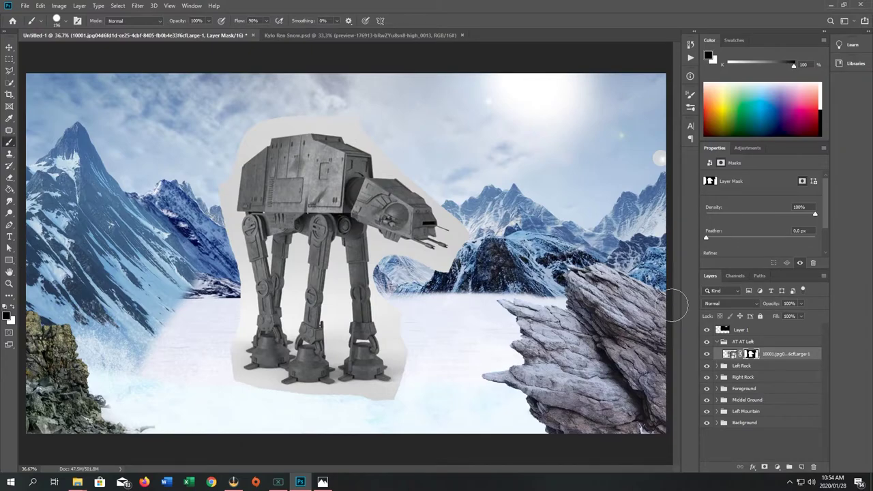
Add a Brightness/Contrast adjustment clipped to the AT-AT image, with brightness -22 and contrast 100
click(778, 356)
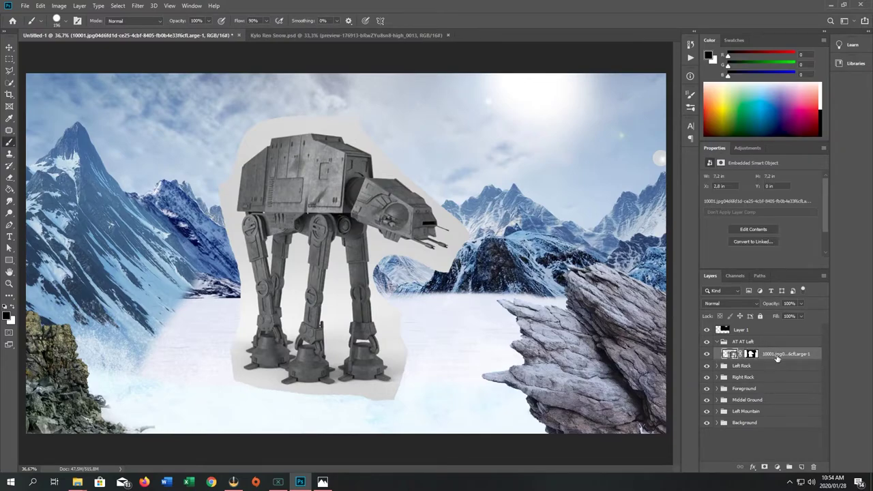
click(778, 467)
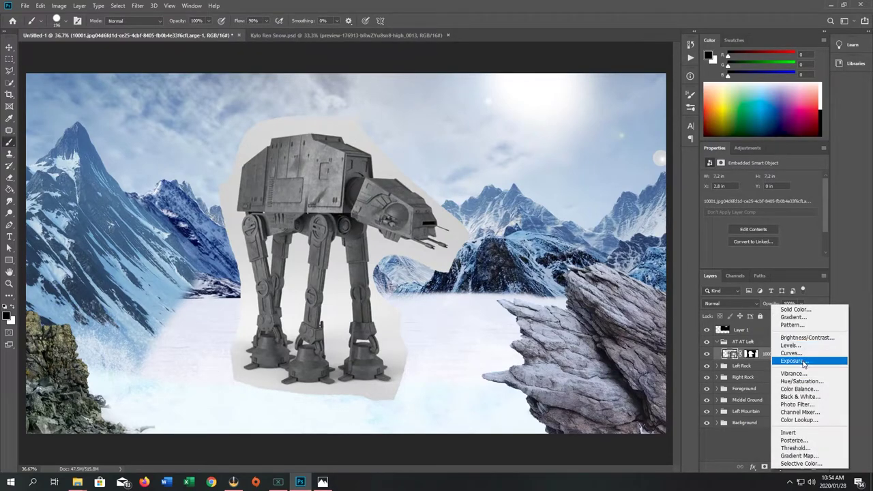
click(818, 339)
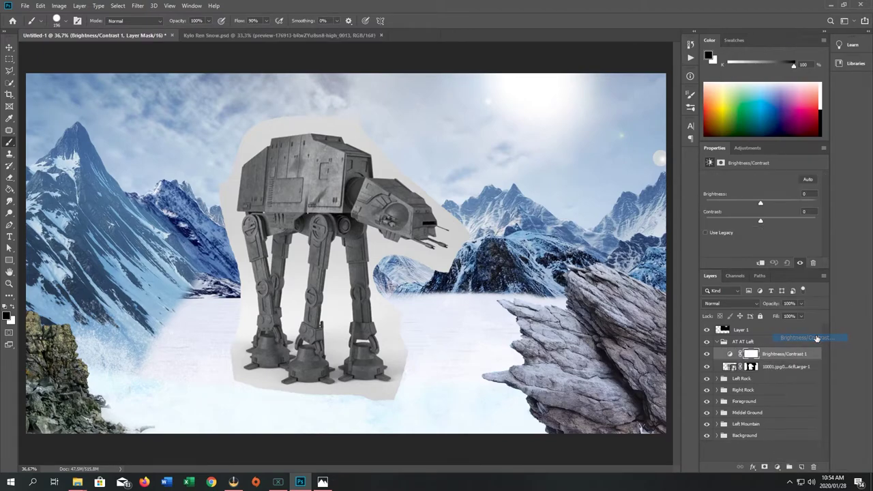
drag(761, 206, 754, 205)
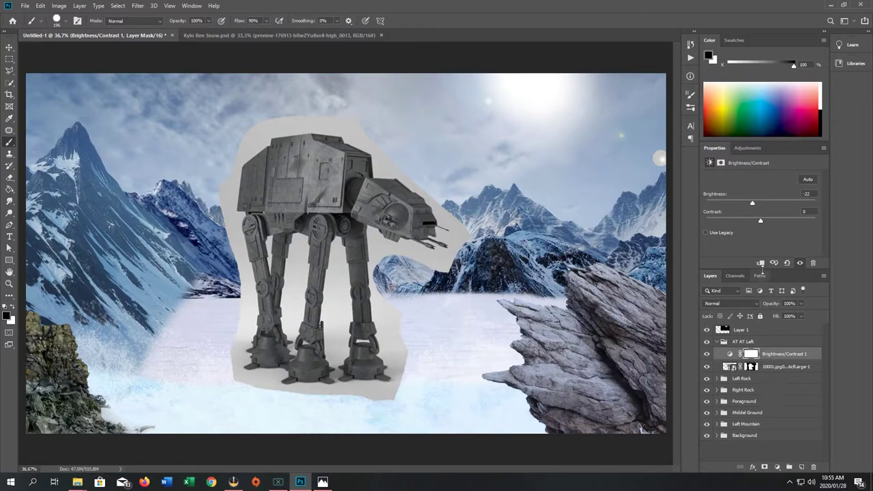
drag(764, 220, 791, 221)
click(731, 354)
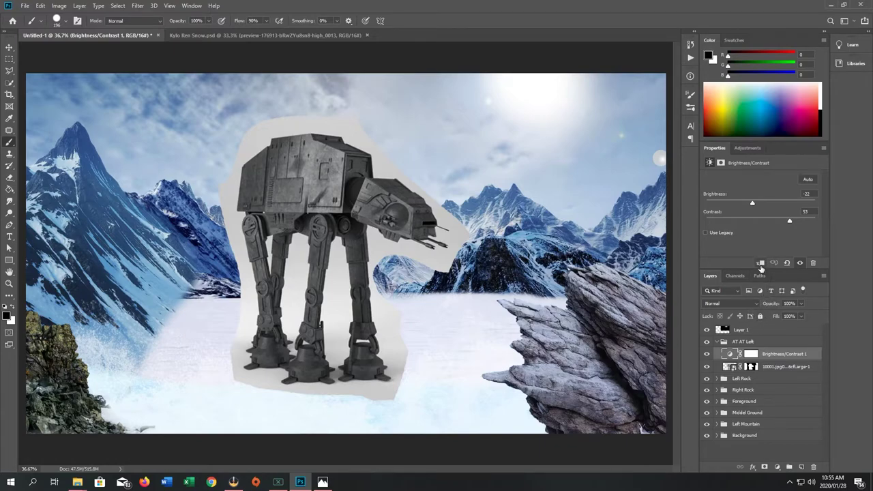
click(760, 263)
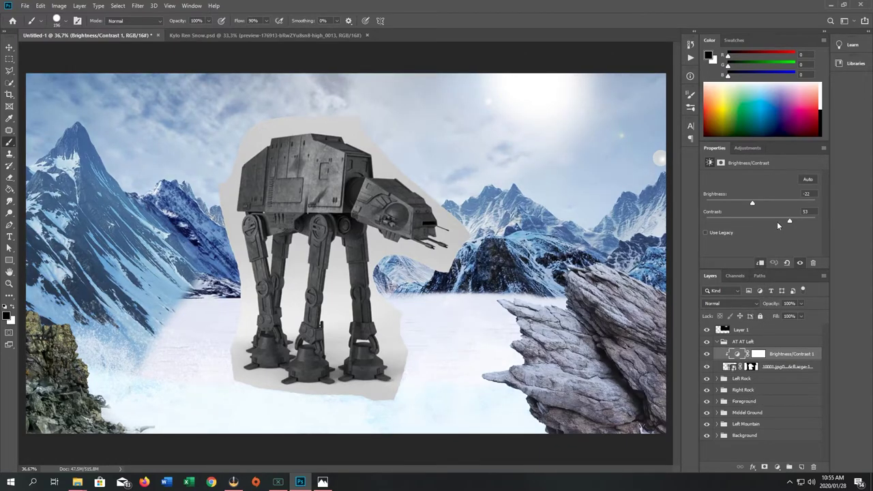
drag(792, 221, 872, 230)
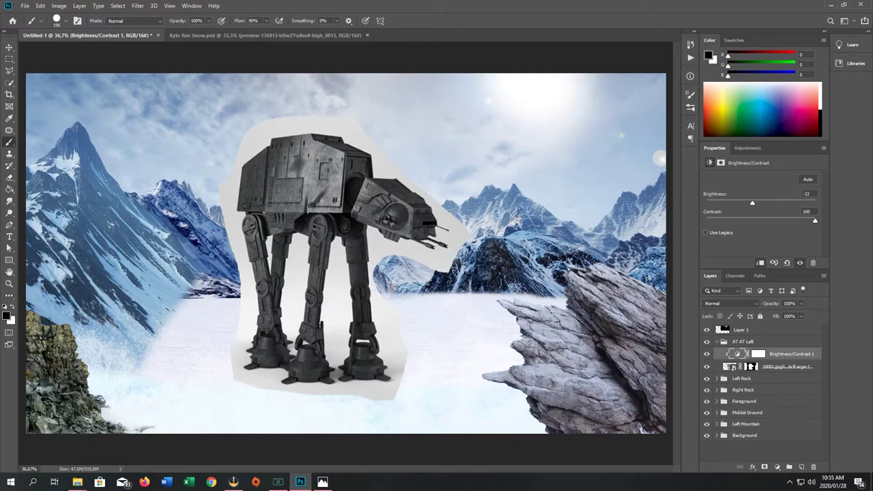
Select the AT-AT's dark body and head with the Magic Wand at tolerance 32
click(9, 81)
right_click(10, 83)
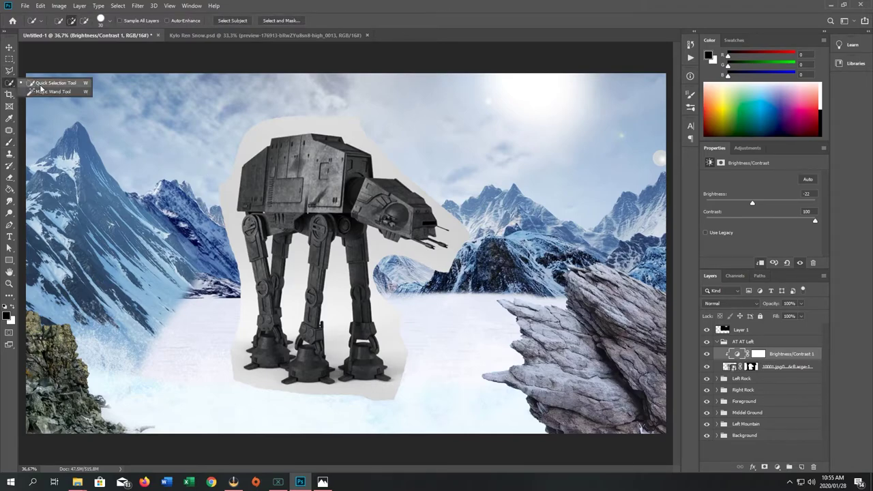
click(41, 94)
click(335, 155)
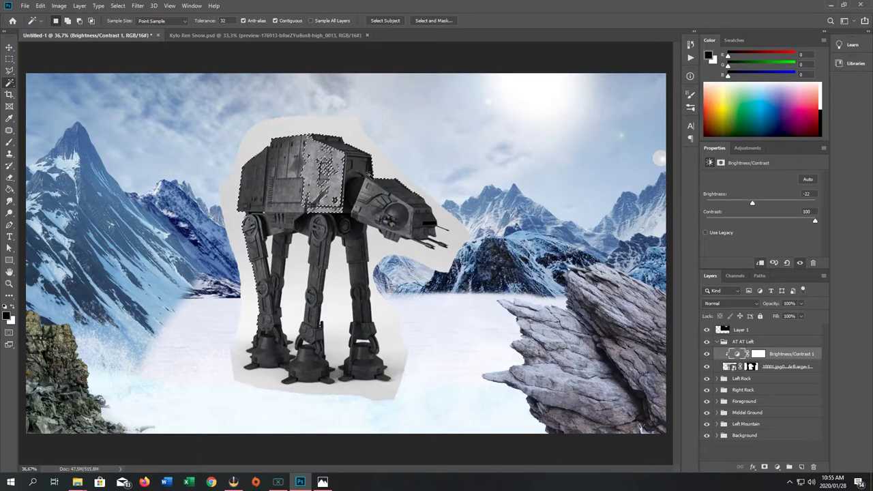
shift+click(415, 230)
click(418, 227)
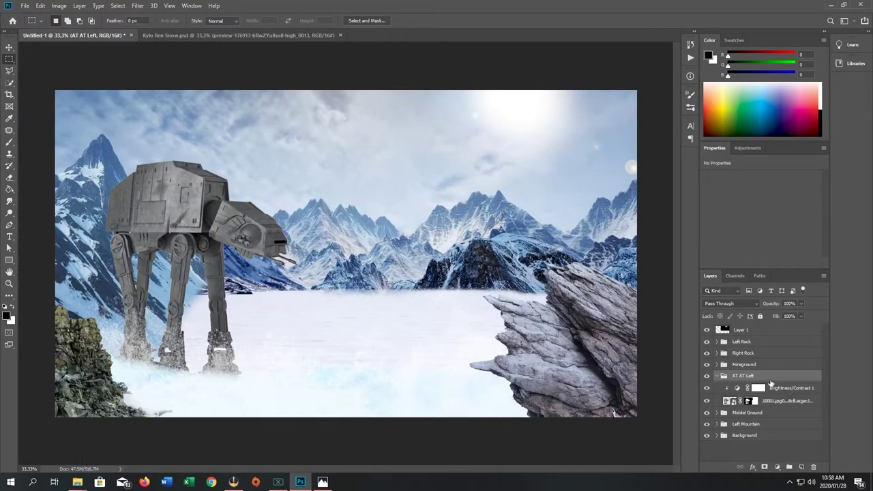
Reposition the AT AT Left group slightly right and down with Free Transform, to X 1080 px and Y 1212 px
key(ctrl+t)
drag(171, 211, 189, 214)
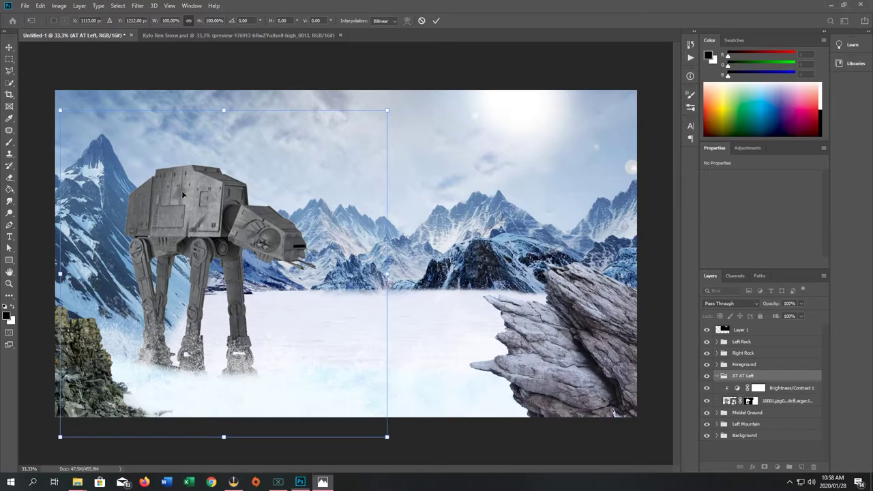
drag(179, 196, 201, 208)
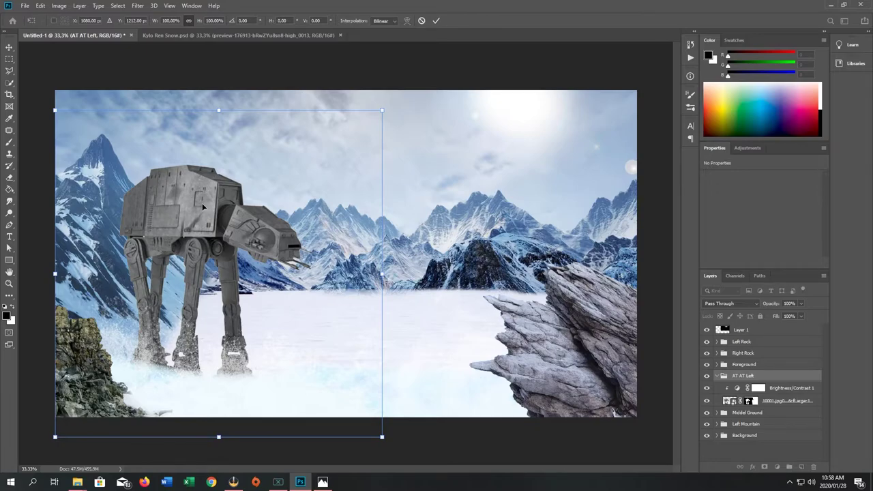
key(Return)
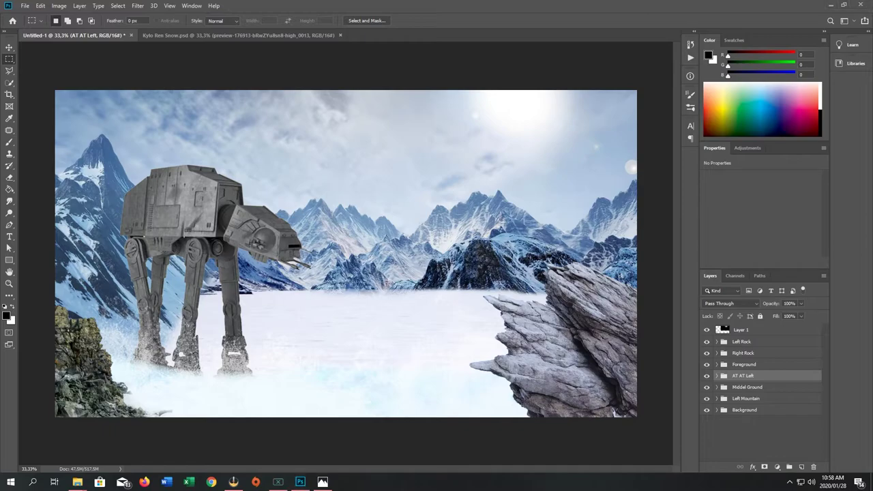
Place the AT_AT_0001 image above the AT AT Left group and flip it horizontally
drag(19, 291, 355, 293)
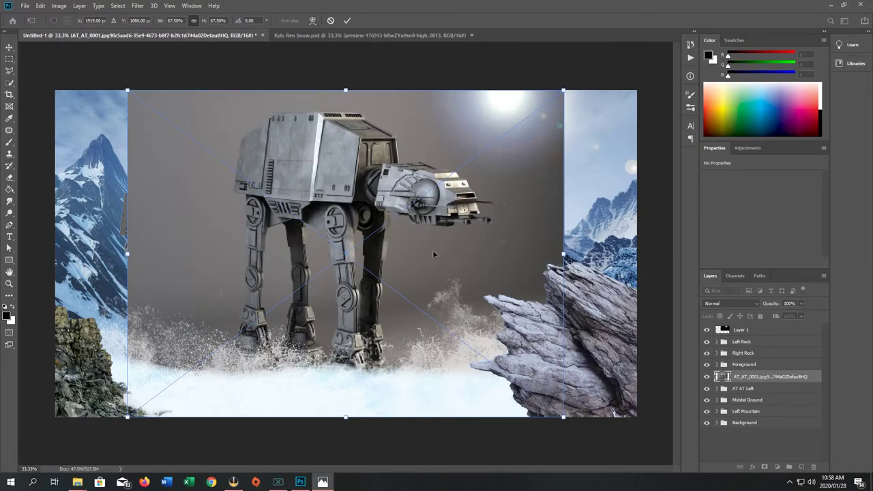
right_click(418, 236)
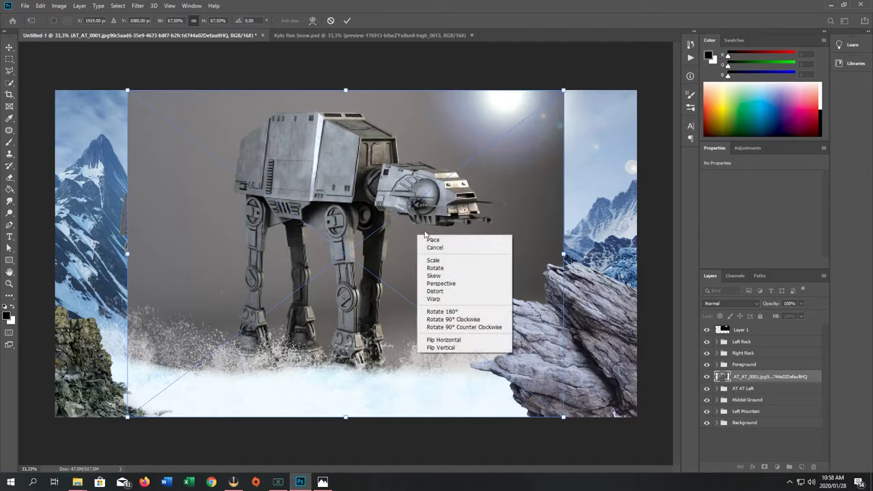
click(443, 339)
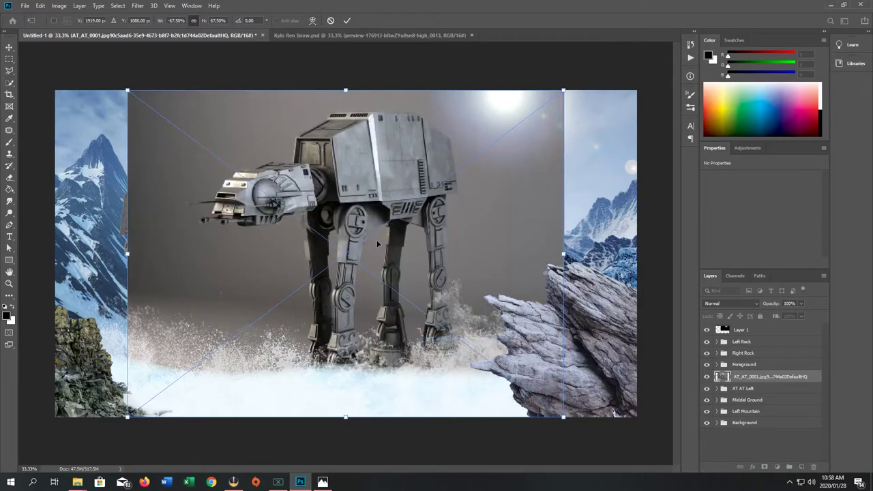
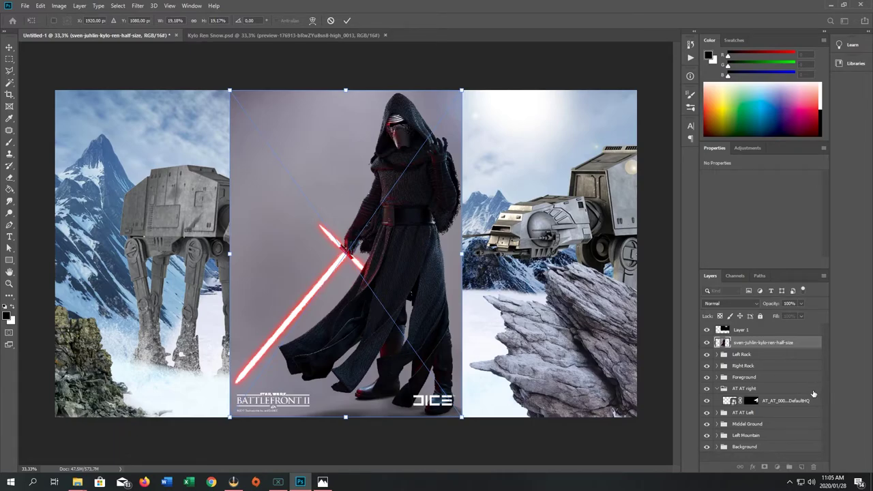
Place the Kylo Ren image at full canvas height, add a layer mask and paint out the Battlefront II logo below the lightsaber
key(Return)
key(b)
click(765, 466)
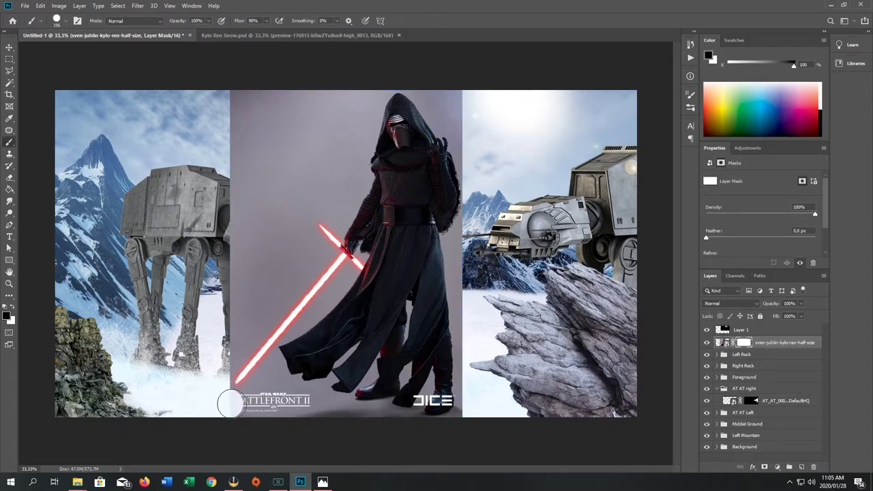
mouse_move(230, 403)
mouse_down()
mouse_move(308, 406)
mouse_move(231, 415)
mouse_move(382, 423)
mouse_move(299, 404)
mouse_move(197, 416)
mouse_up()
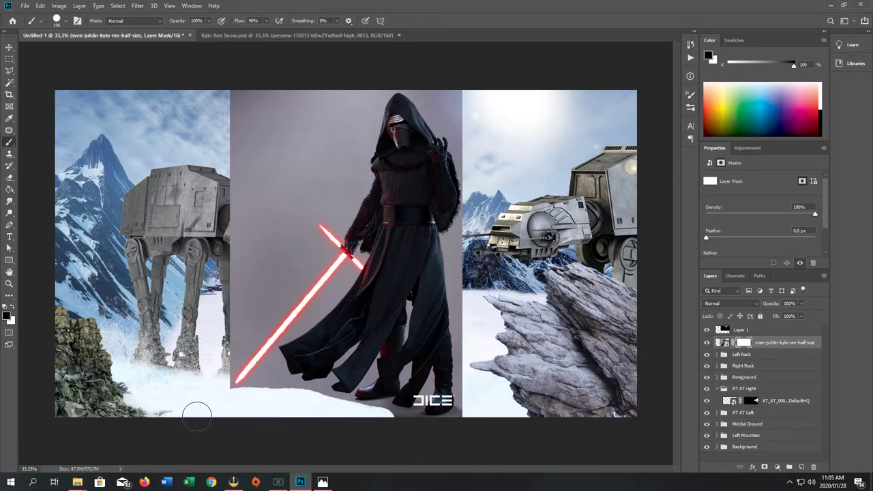
Select the grey backdrop around Kylo Ren and the lightsaber with the Magic Wand, adding the missed patches and corner
click(10, 82)
click(302, 177)
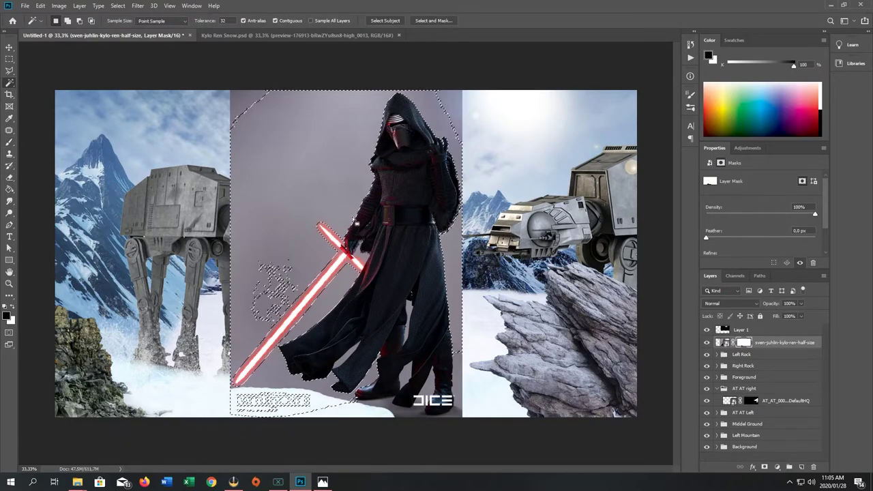
shift+click(283, 260)
shift+click(461, 111)
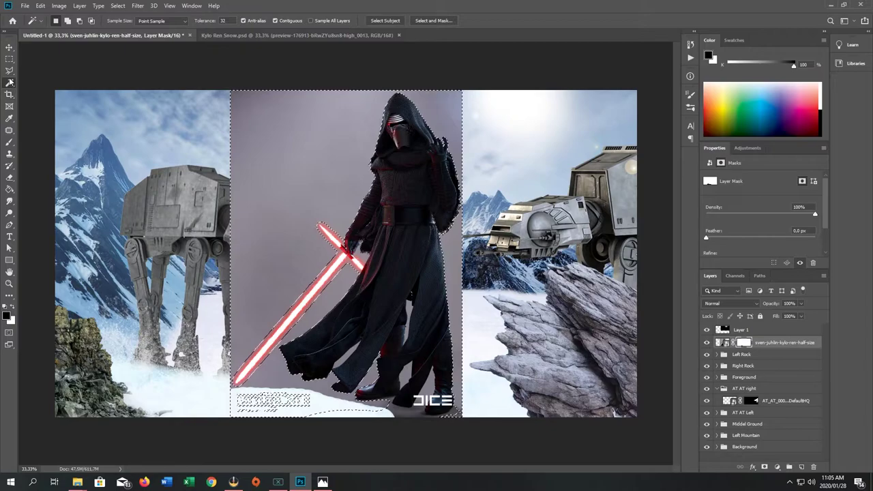
Paint black on the Kylo Ren layer's mask within the selection to hide the grey backdrop
click(10, 142)
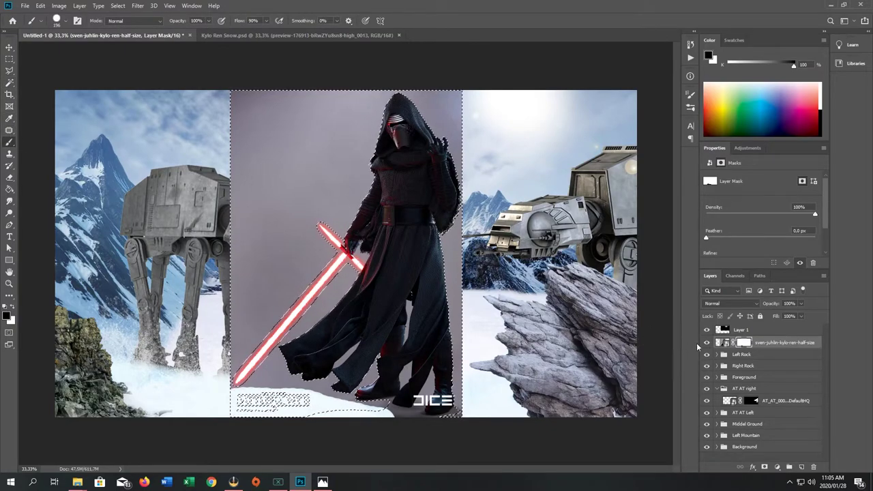
mouse_move(232, 113)
mouse_down()
mouse_move(311, 54)
mouse_move(219, 174)
mouse_move(404, 82)
mouse_move(443, 109)
mouse_move(412, 96)
mouse_up()
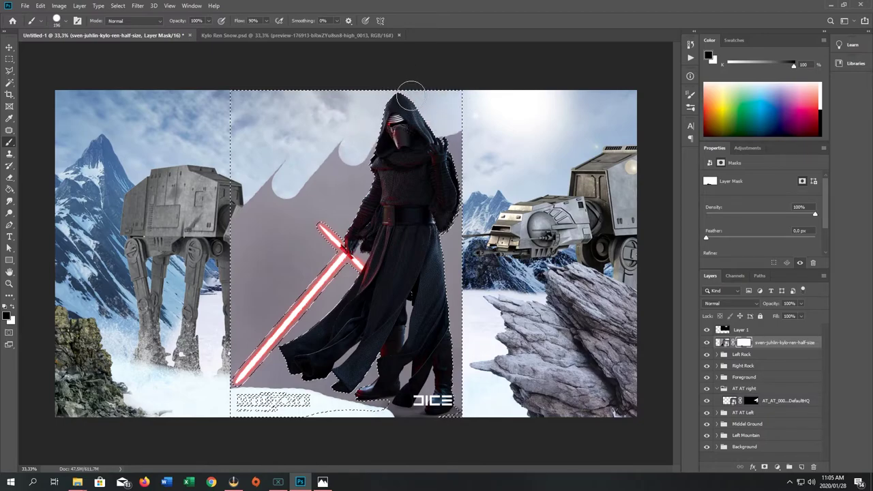
mouse_move(244, 198)
mouse_down()
mouse_move(247, 254)
mouse_move(361, 211)
mouse_up()
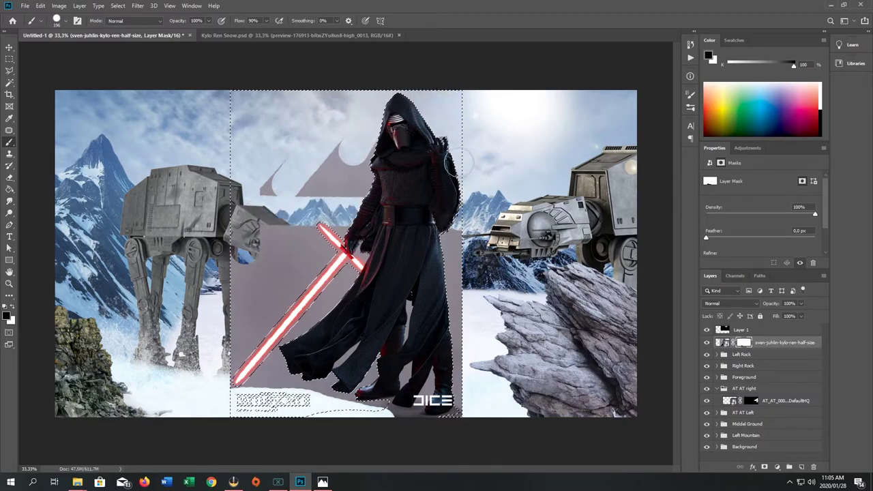
mouse_move(458, 162)
mouse_down()
mouse_move(457, 259)
mouse_move(454, 208)
mouse_move(449, 220)
mouse_move(350, 138)
mouse_move(296, 196)
mouse_move(308, 178)
mouse_move(369, 179)
mouse_move(348, 193)
mouse_move(375, 151)
mouse_move(375, 127)
mouse_move(244, 171)
mouse_move(284, 247)
mouse_move(326, 212)
mouse_move(292, 258)
mouse_move(359, 218)
mouse_move(299, 263)
mouse_move(320, 264)
mouse_move(246, 336)
mouse_move(227, 327)
mouse_move(274, 315)
mouse_move(200, 412)
mouse_up()
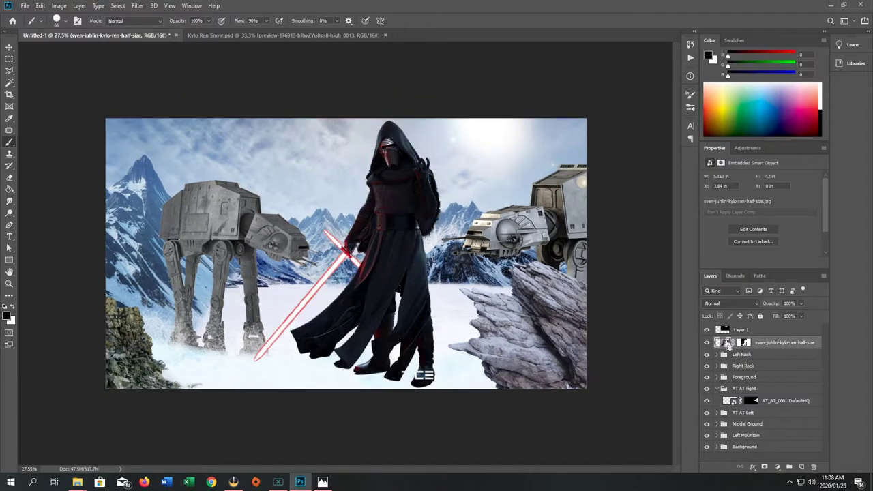
Move Kylo Ren down and to the right with Free Transform, and place the layer between the Right Rock and Foreground groups
key(ctrl+t)
drag(381, 245, 406, 271)
drag(743, 343, 763, 372)
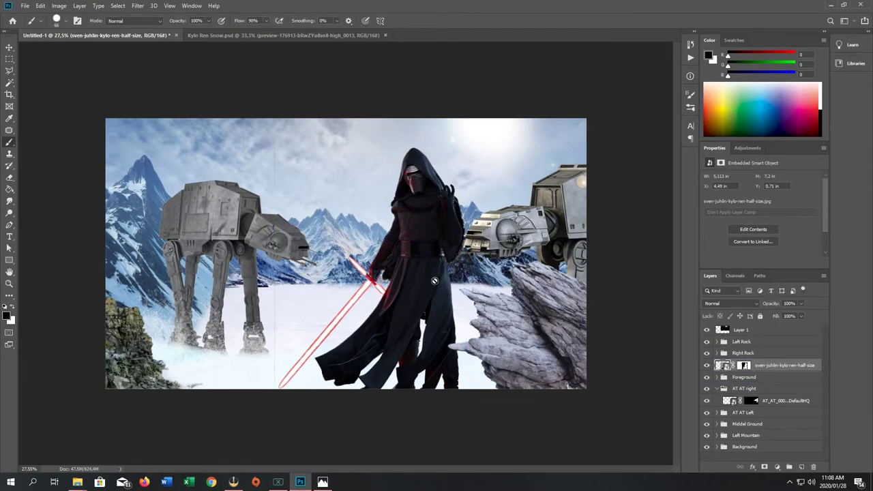
Shift Kylo Ren slightly up and left with Free Transform, to X 2097 px and Y 1255 px, and activate the layer's mask
key(ctrl+t)
drag(420, 311, 423, 316)
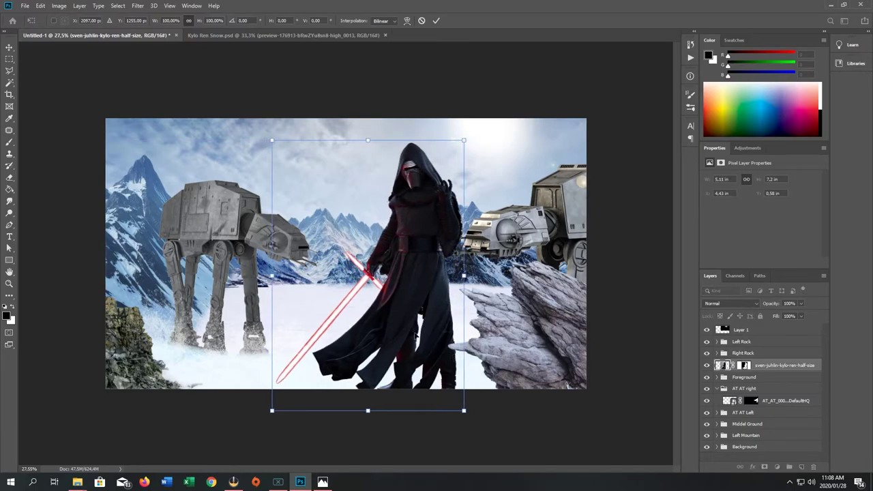
key(Return)
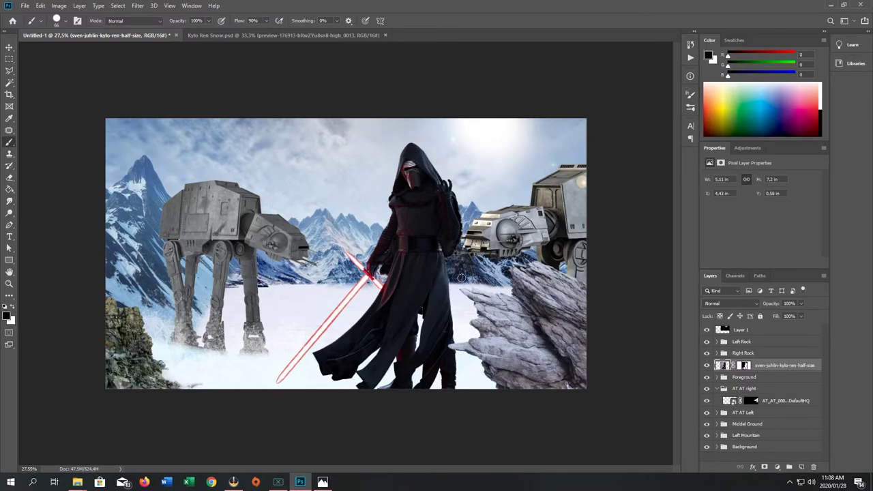
key(ctrl+backslash)
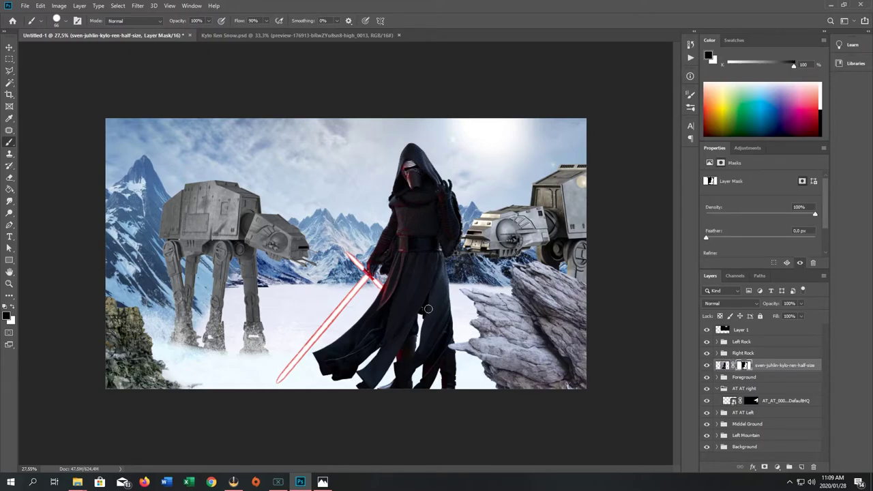
Duplicate the masked Kylo Ren layer and group both copies in a group named Kylo Ren
key(ctrl+2)
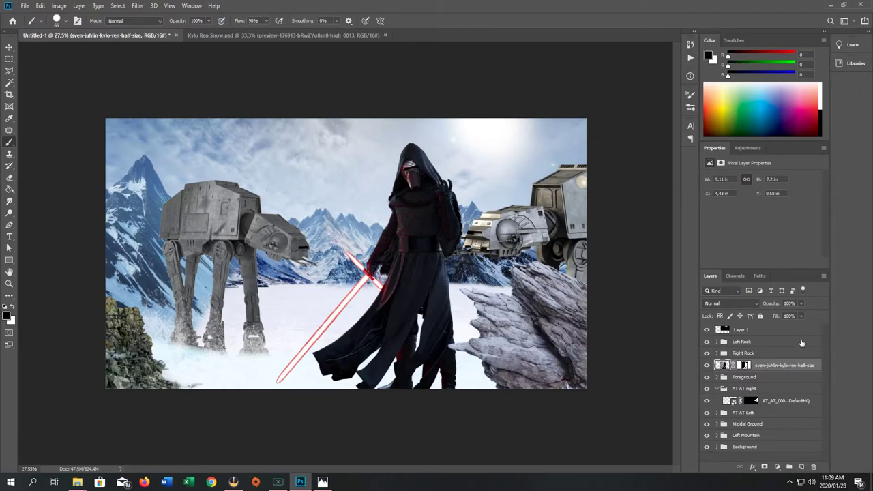
key(ctrl+j)
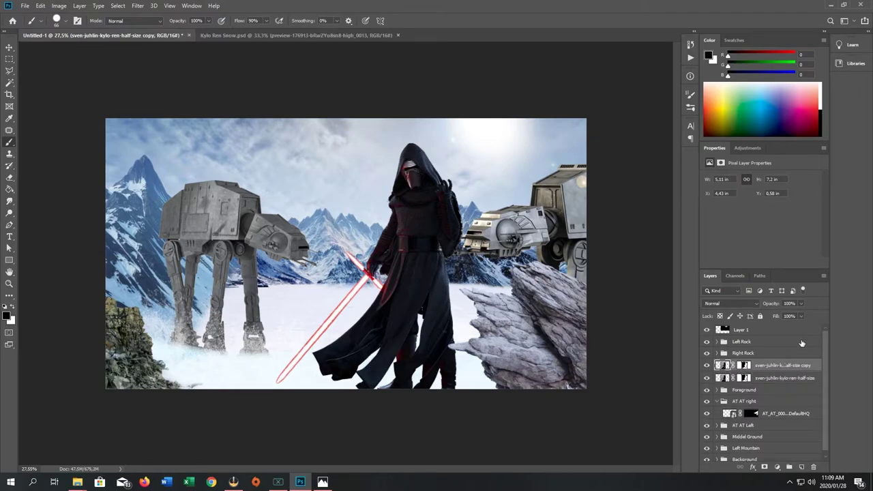
shift+click(771, 380)
key(ctrl+g)
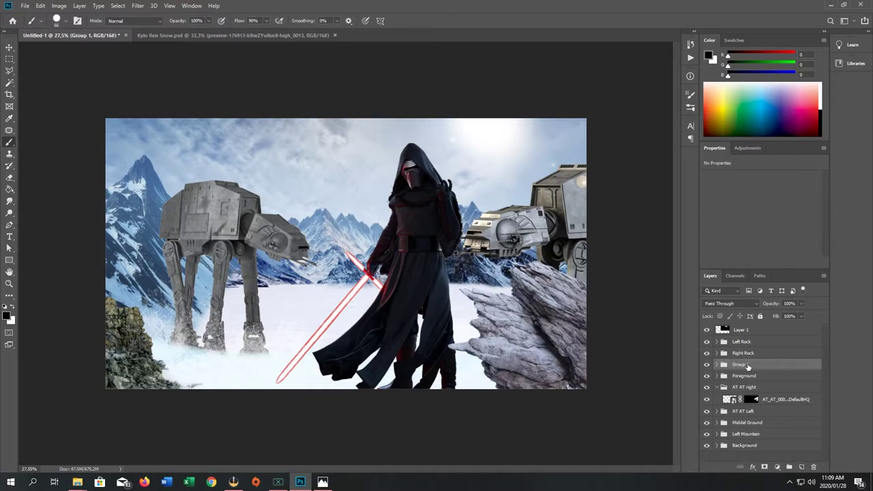
double_click(737, 370)
text(Kylo Ren)
key(Return)
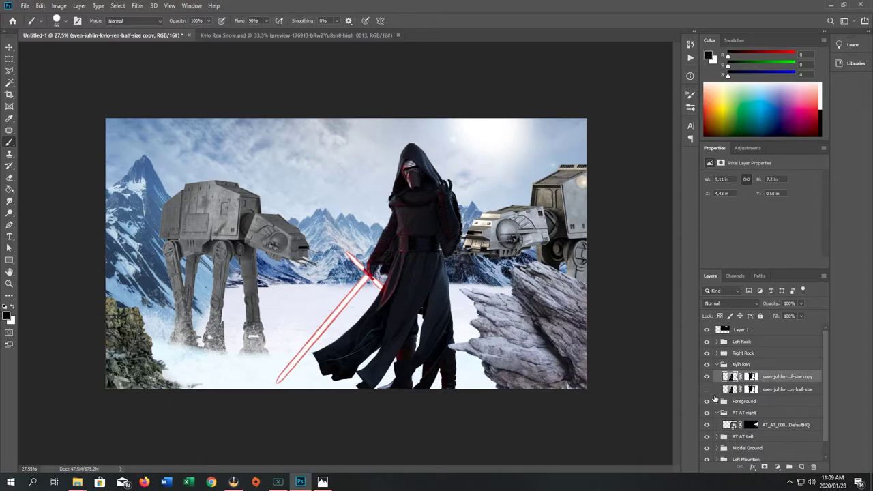
Paint black with a 111 px brush on the Kylo Ren copy's mask to hide the figure, leaving only the lightsaber blades
click(751, 378)
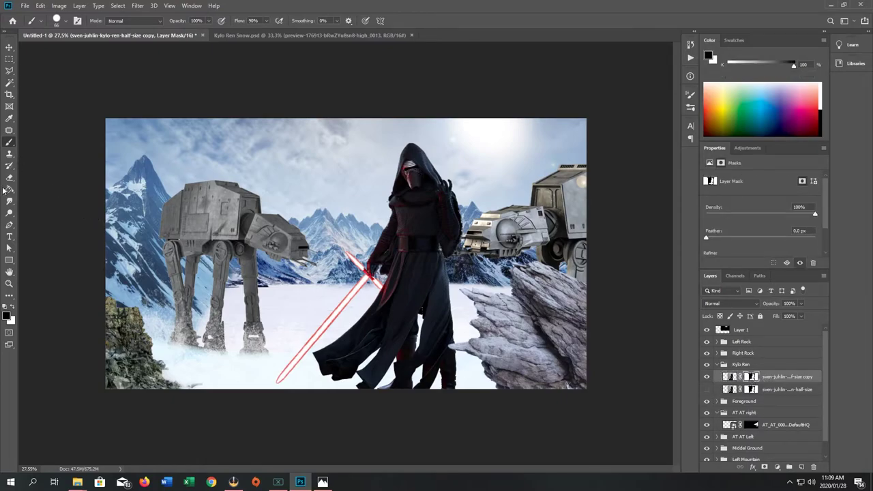
click(66, 21)
drag(71, 50, 81, 52)
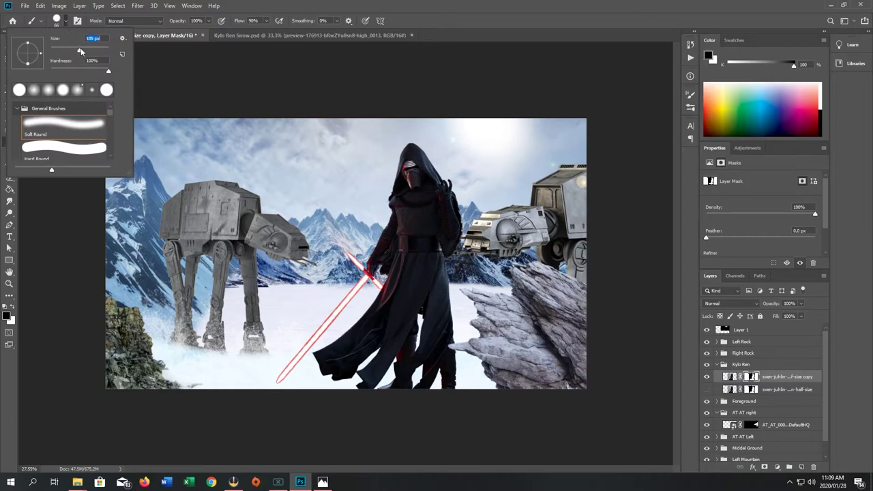
click(407, 141)
mouse_move(407, 140)
mouse_down()
mouse_move(477, 158)
mouse_move(462, 193)
mouse_move(473, 192)
mouse_move(423, 157)
mouse_move(458, 235)
mouse_move(446, 197)
mouse_move(376, 179)
mouse_up()
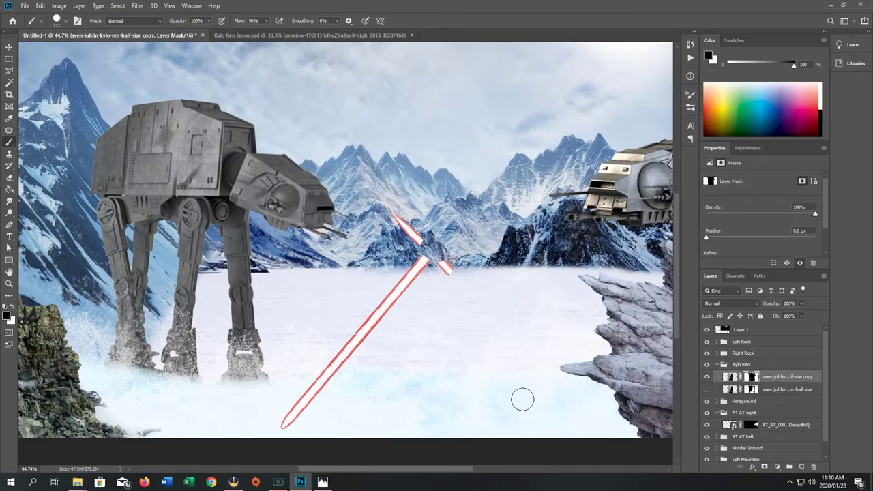
scroll(523, 400, up, 1)
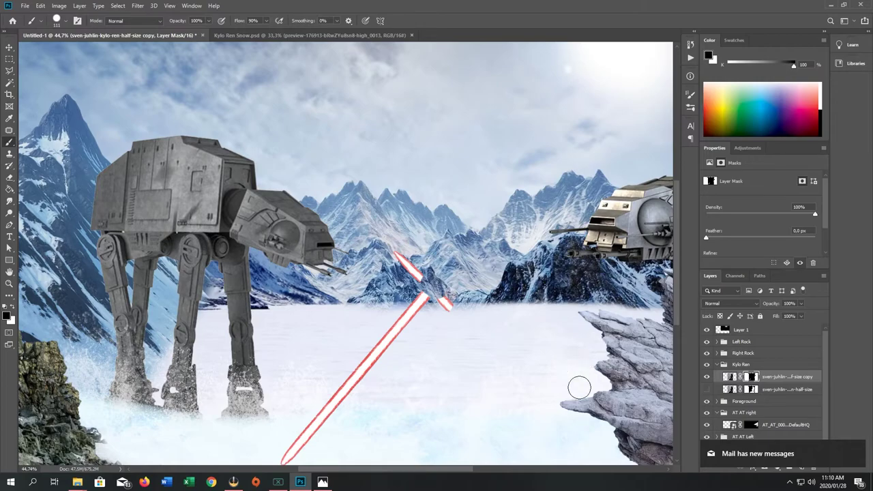
scroll(538, 297, down, 1)
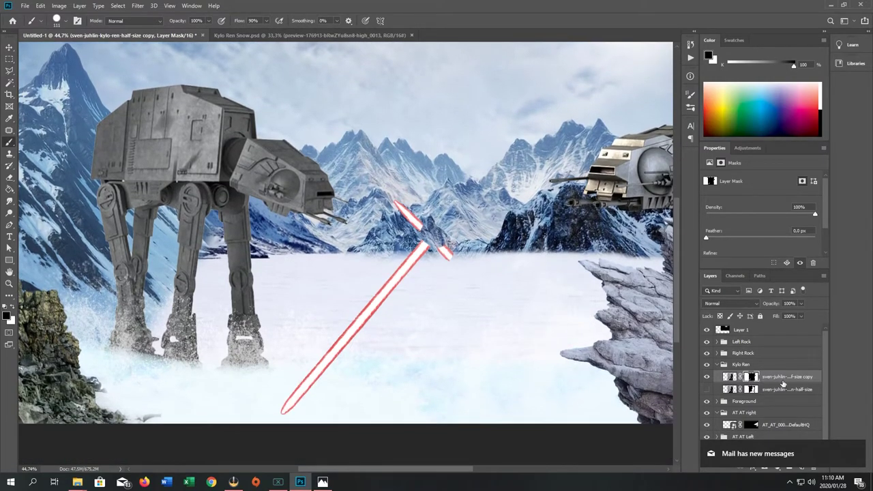
Add a red Outer Glow layer style to the lightsaber copy layer
double_click(800, 378)
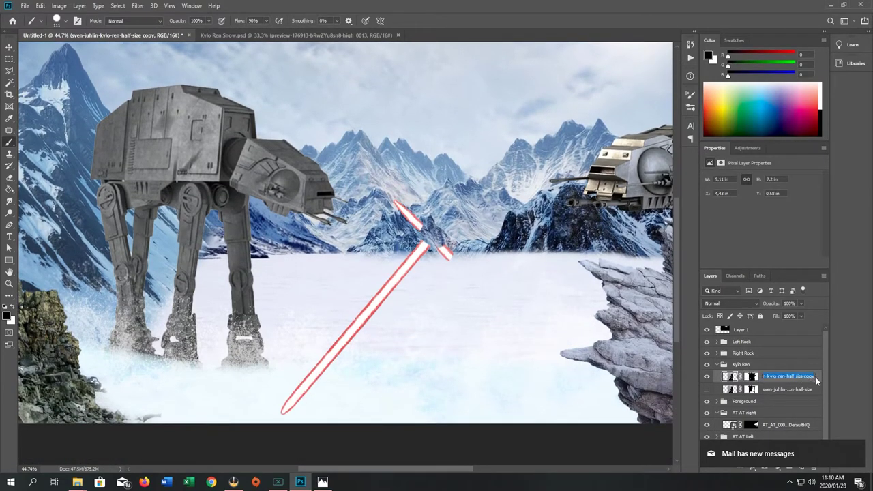
key(Return)
double_click(819, 380)
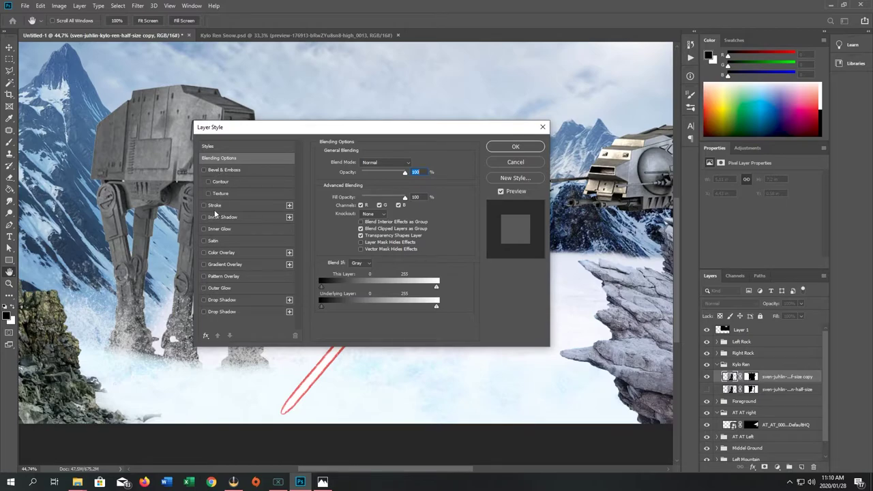
click(206, 290)
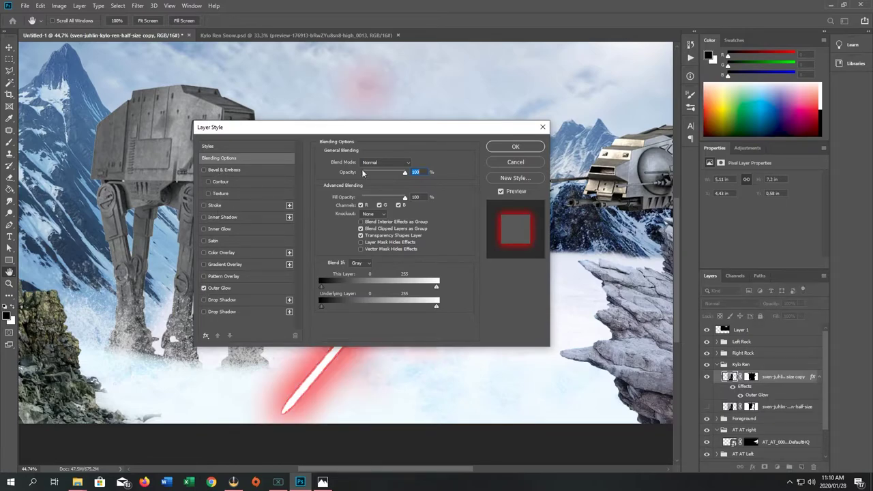
drag(389, 135, 720, 148)
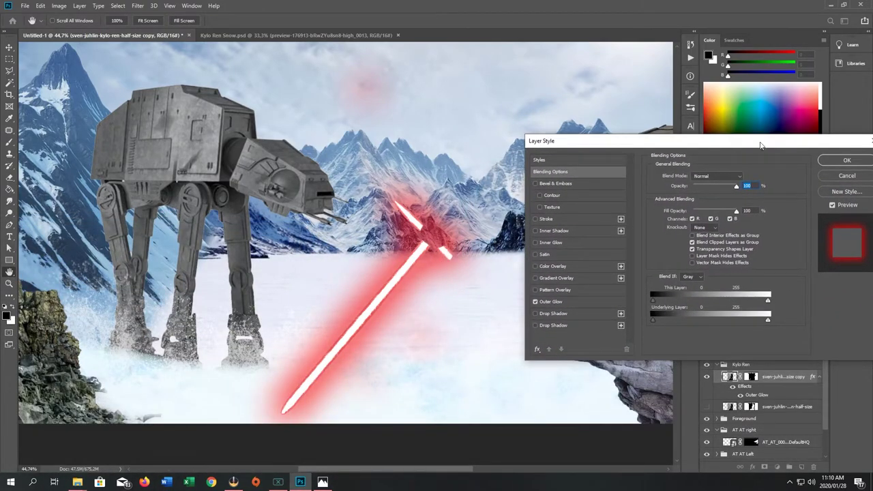
click(846, 161)
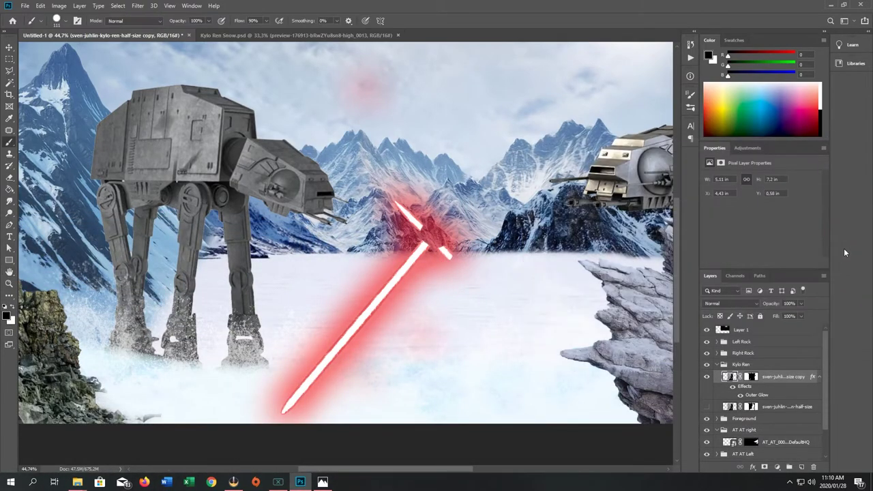
Paint black on the lightsaber copy's mask to remove the stray glow in the sky and on the snow
click(756, 379)
drag(372, 85, 400, 54)
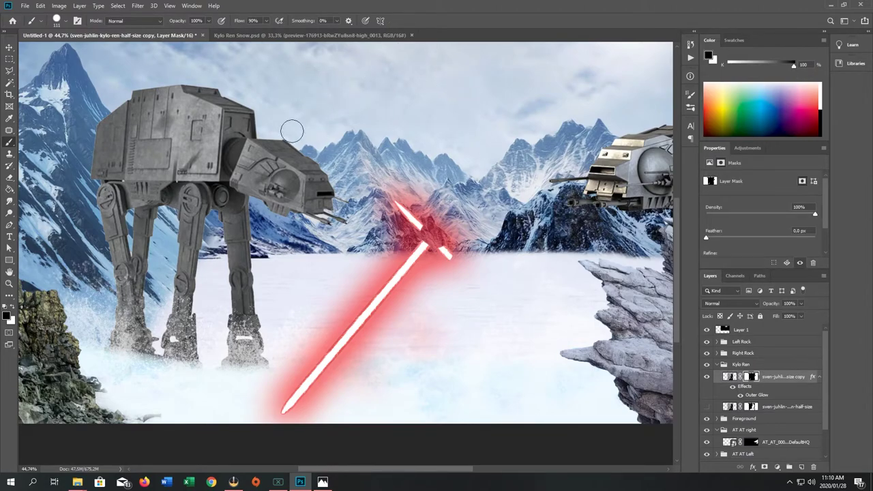
scroll(444, 136, up, 2)
scroll(487, 136, down, 1)
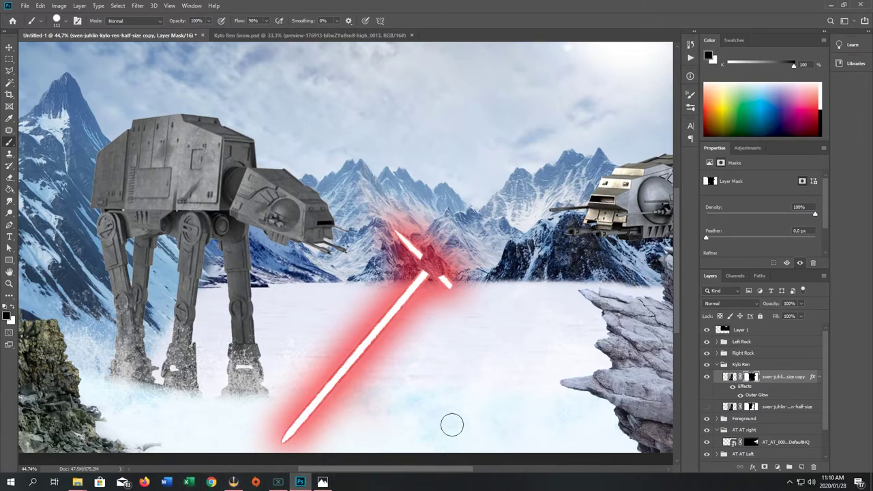
Show the original Kylo Ren layer again and toggle the glowing lightsaber layer's visibility to compare
drag(437, 470, 454, 469)
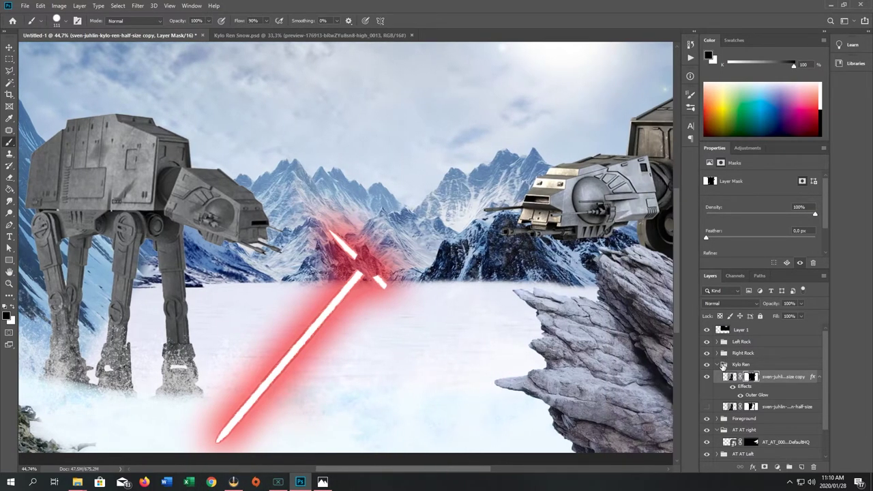
click(708, 408)
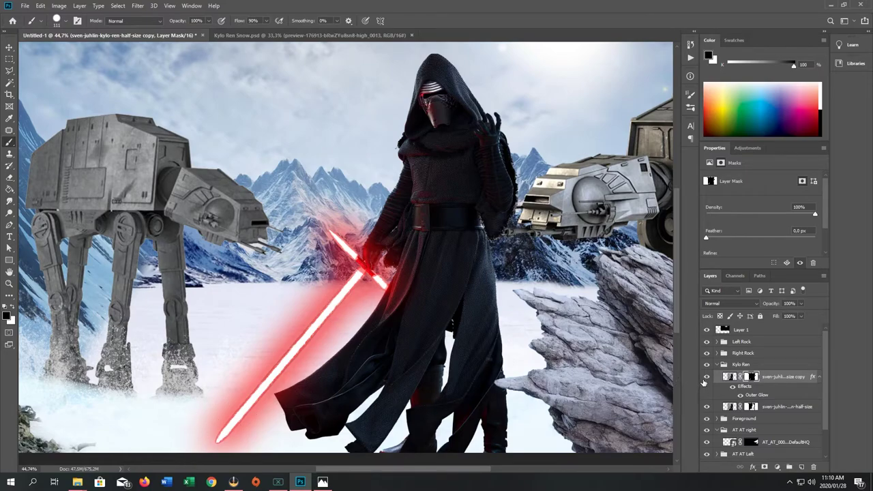
click(707, 377)
click(707, 377)
click(707, 378)
click(707, 378)
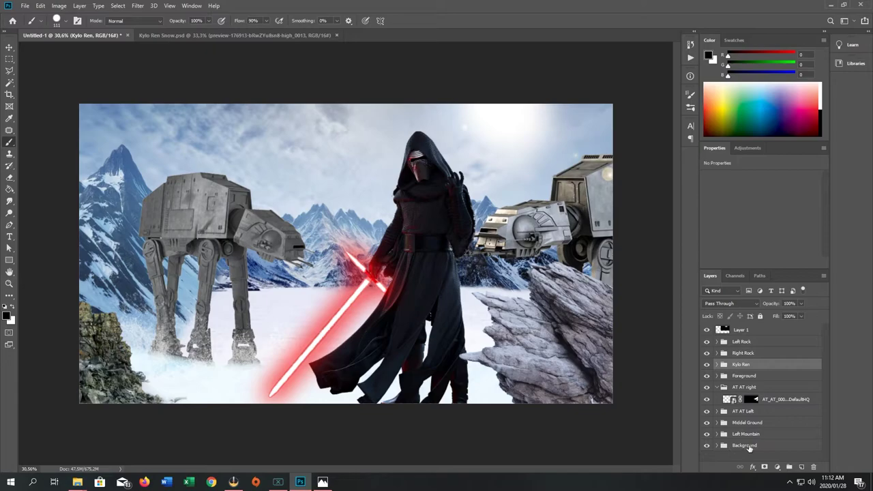
Add Brightness/Contrast and Hue/Saturation adjustment layers above the image in the Background group
click(747, 446)
click(716, 445)
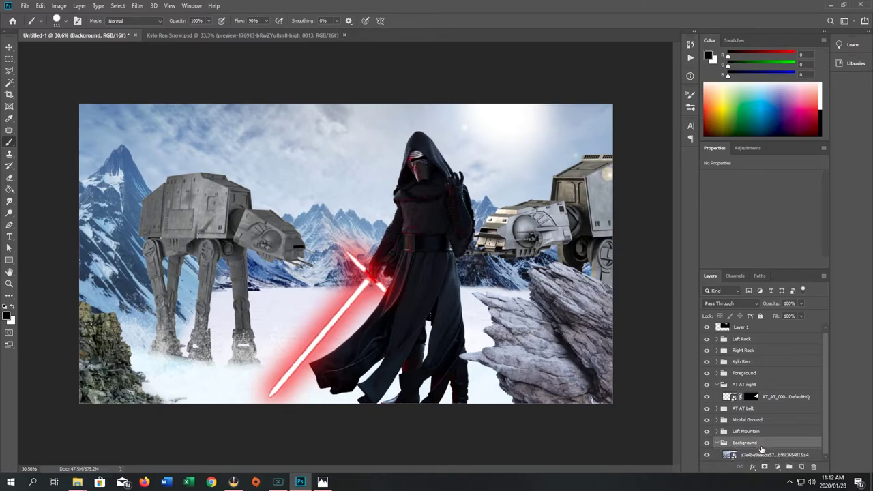
click(764, 455)
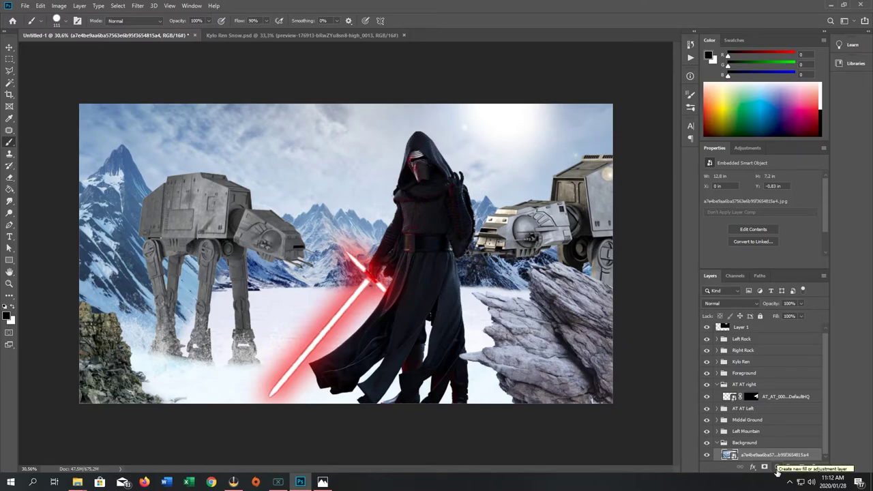
click(777, 472)
click(805, 339)
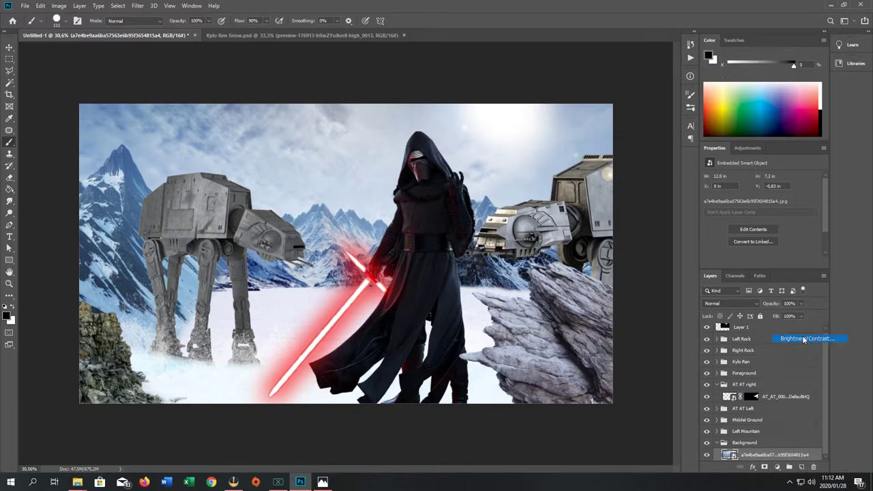
click(778, 472)
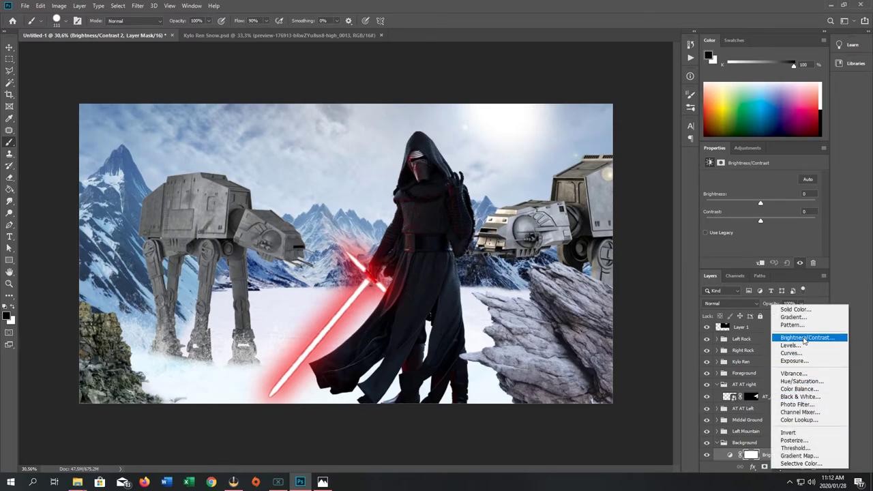
click(804, 382)
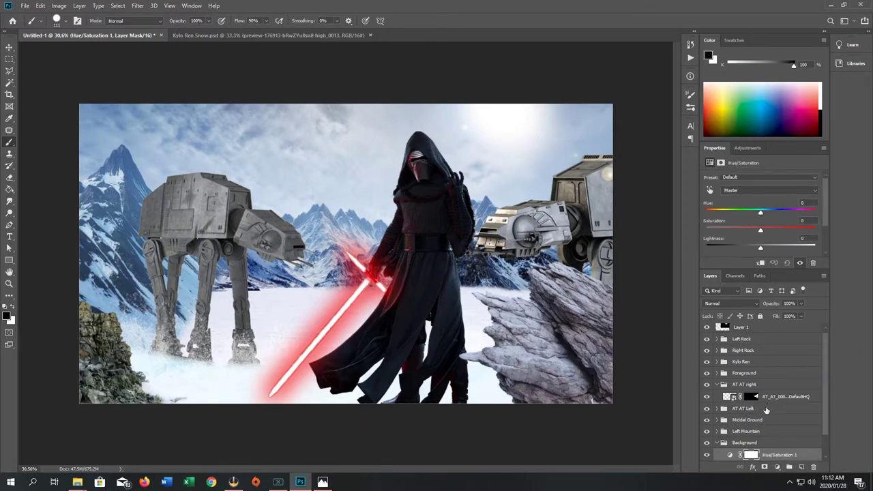
Clip the Brightness/Contrast and Hue/Saturation adjustment layers to the background image
scroll(778, 464, down, 2)
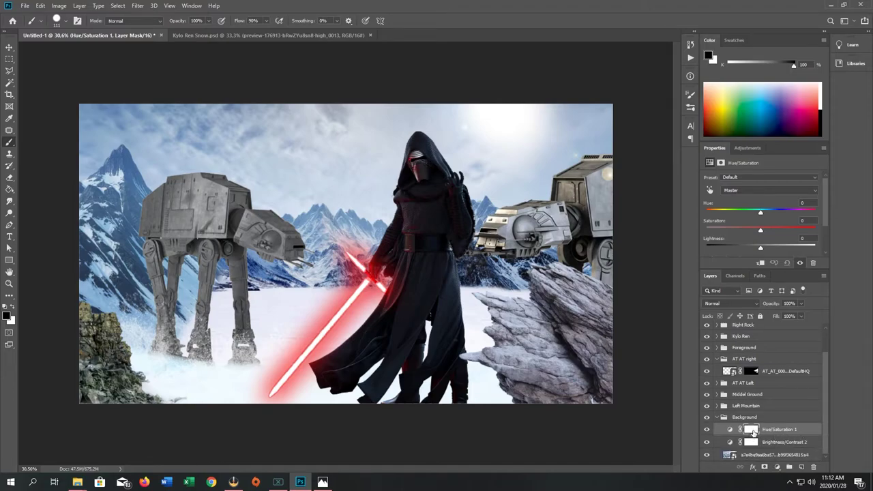
click(773, 445)
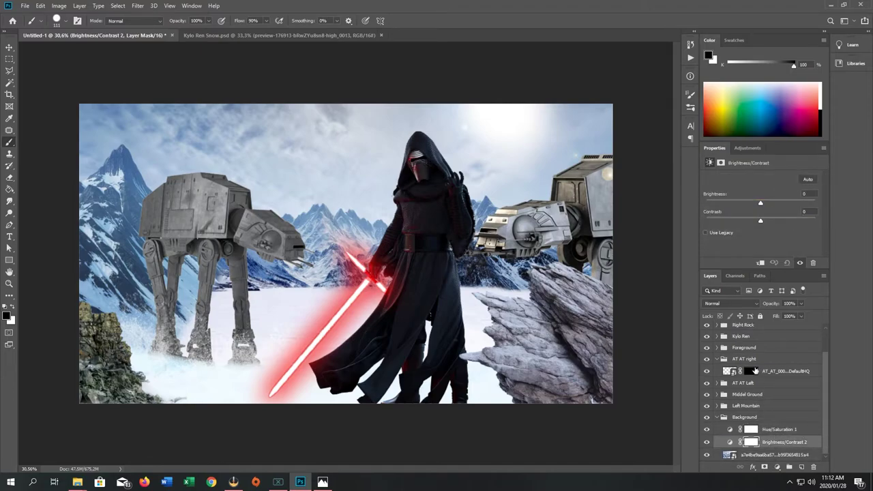
key(ctrl+alt+g)
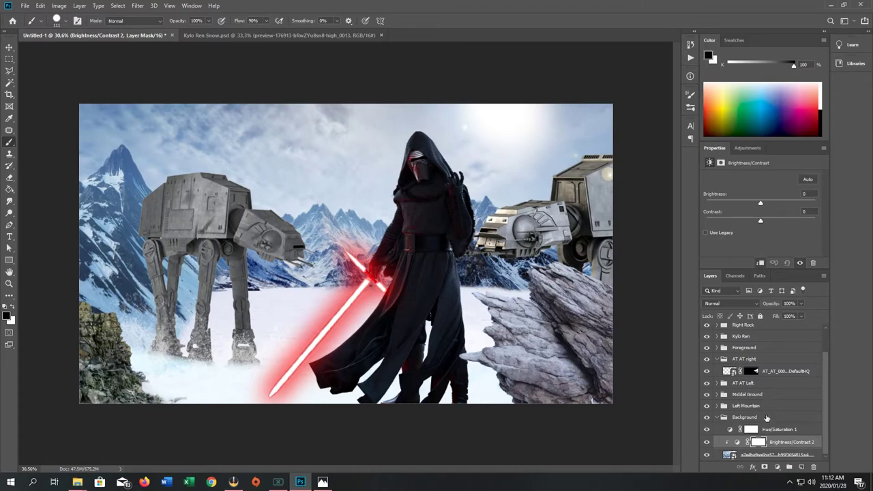
click(752, 429)
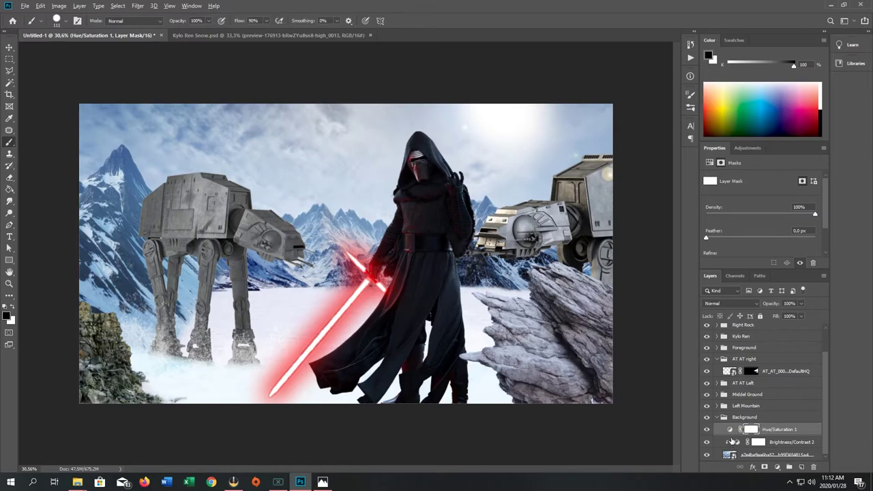
click(731, 432)
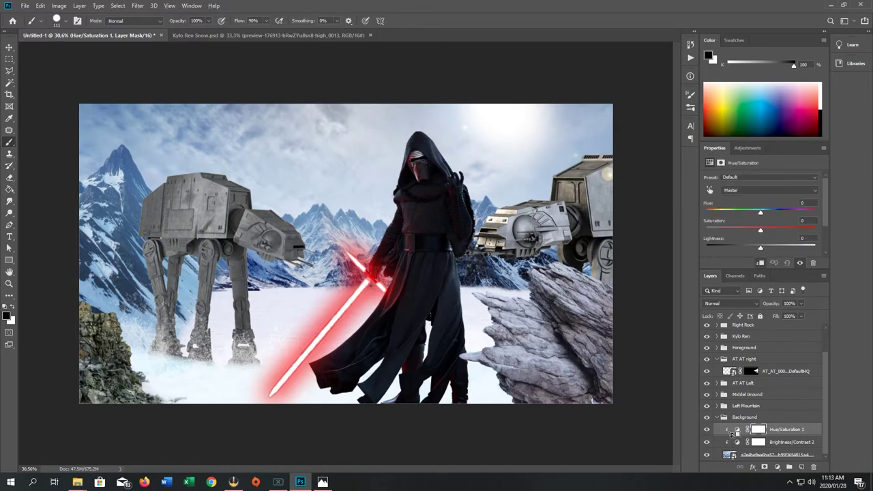
alt+click(732, 436)
Set the background's Brightness/Contrast adjustment to brightness -57 and contrast -42
click(778, 443)
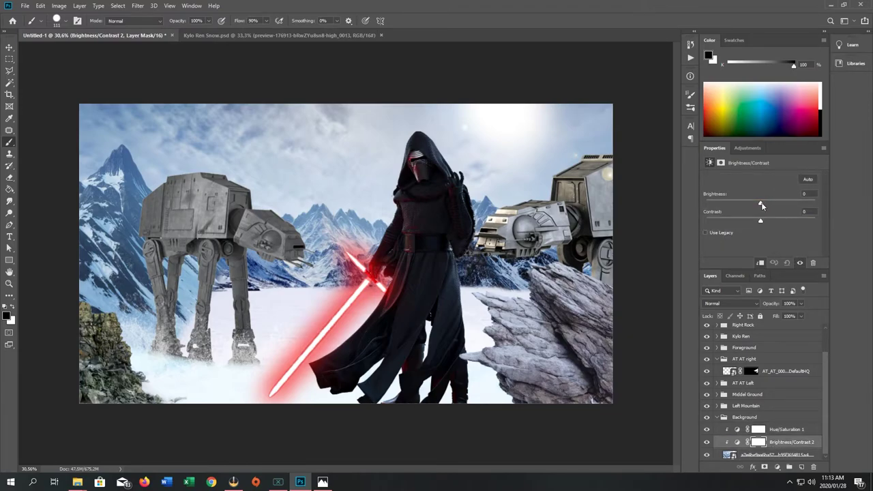
drag(761, 205, 739, 205)
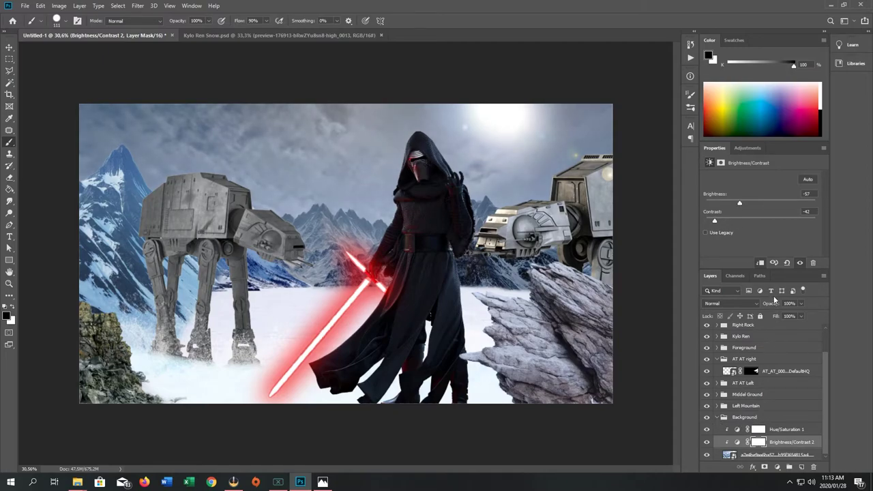
Colorize the background with its Hue/Saturation adjustment at hue 209, saturation 23 and lightness +5
click(779, 429)
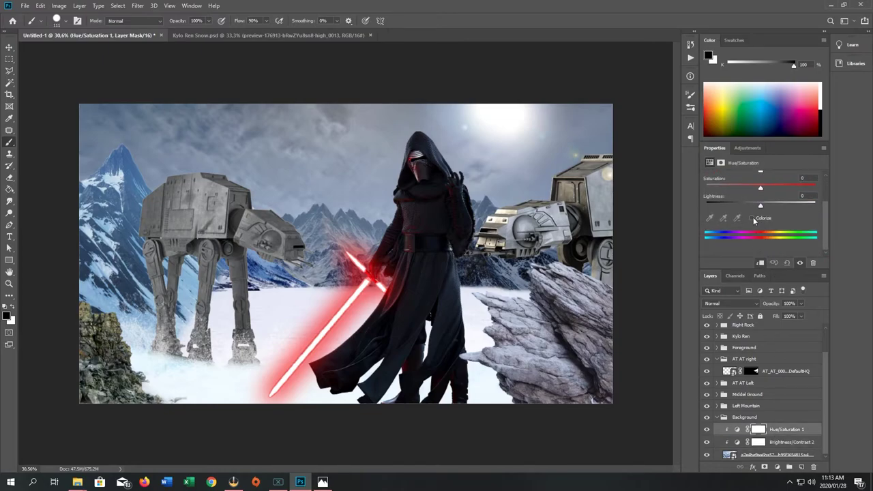
click(752, 218)
scroll(757, 226, up, 3)
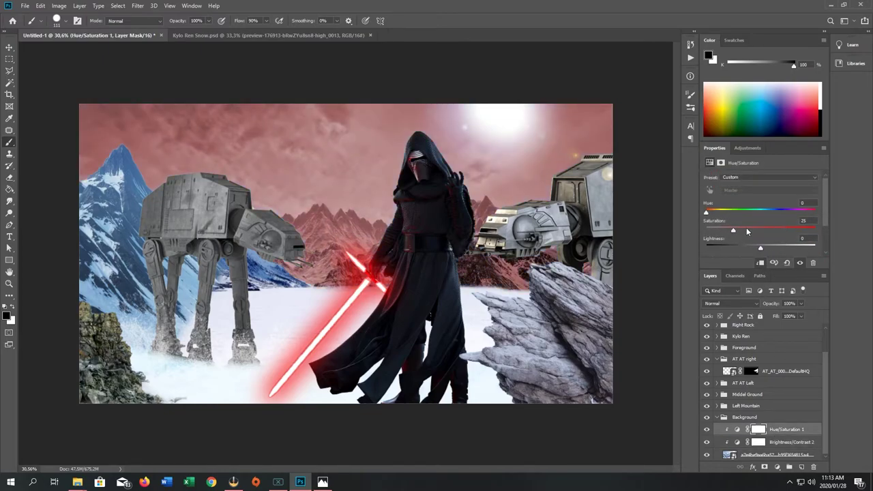
drag(709, 214, 763, 217)
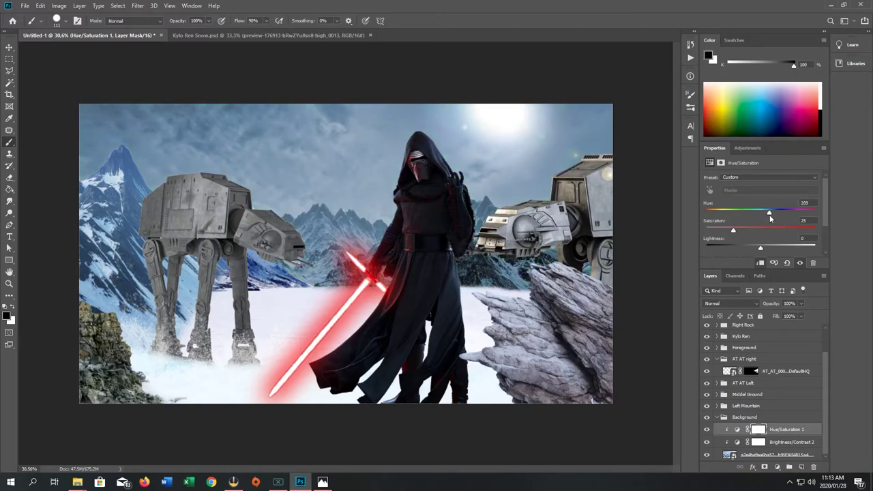
drag(734, 230, 729, 232)
drag(770, 213, 772, 214)
mouse_move(761, 249)
mouse_down()
mouse_move(793, 248)
mouse_move(748, 251)
mouse_move(765, 252)
mouse_up()
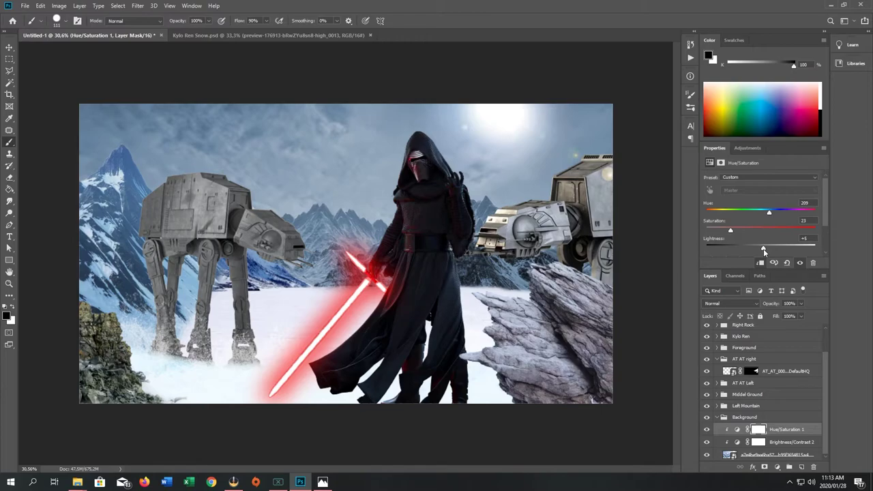
Add Brightness/Contrast and Hue/Saturation adjustment layers above the image in the Left Mountain group
click(714, 418)
click(716, 417)
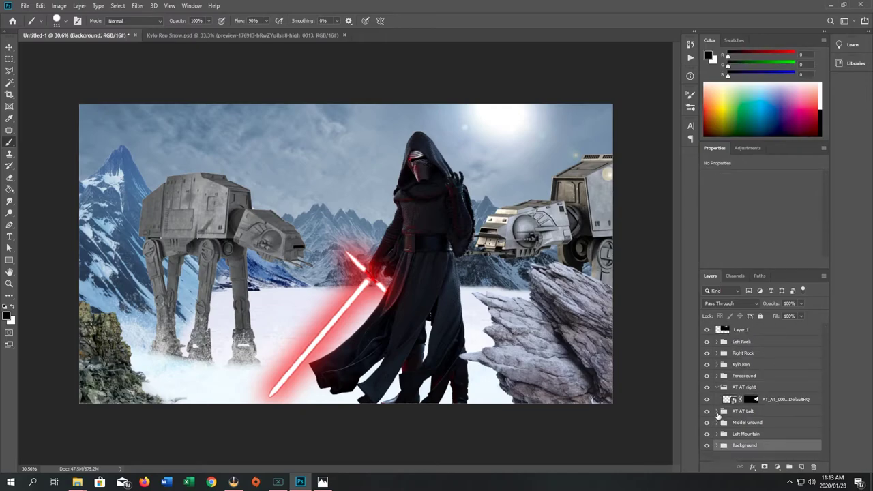
click(718, 435)
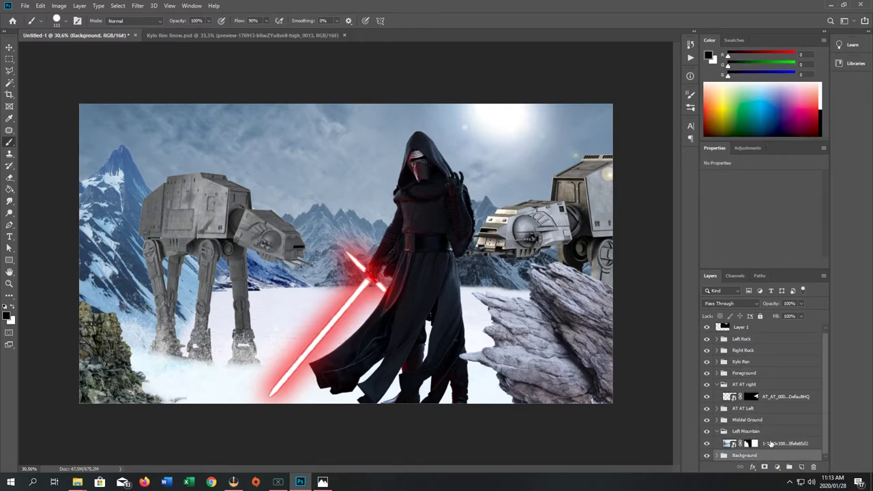
click(771, 444)
click(779, 466)
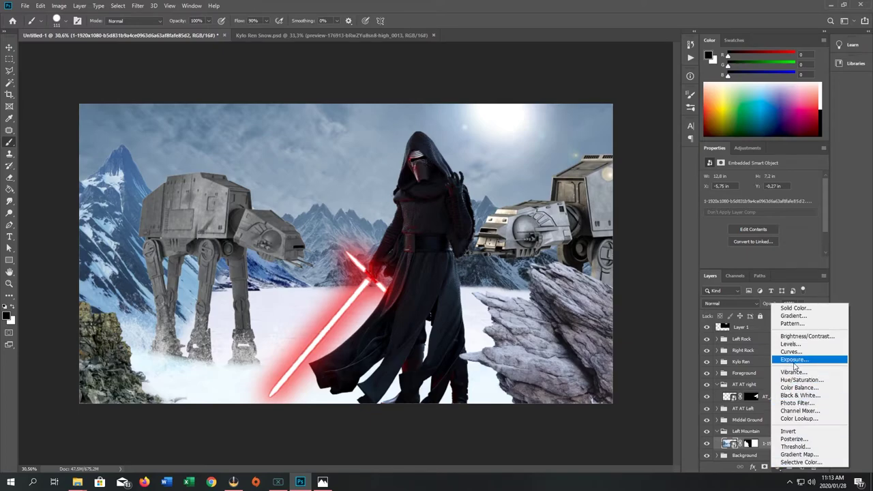
click(805, 337)
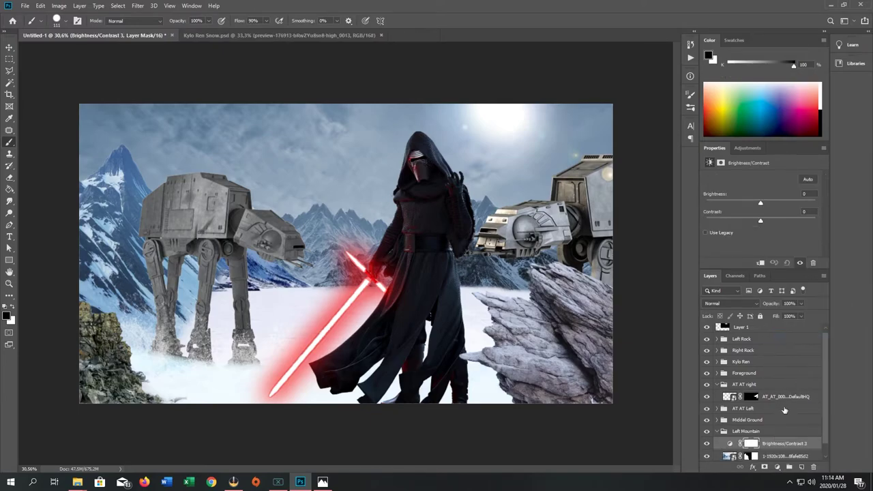
click(777, 468)
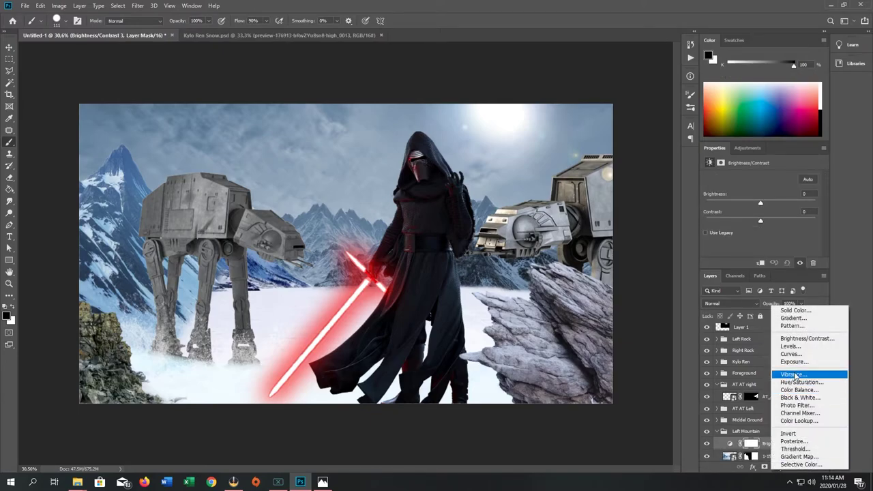
click(795, 381)
scroll(778, 450, down, 1)
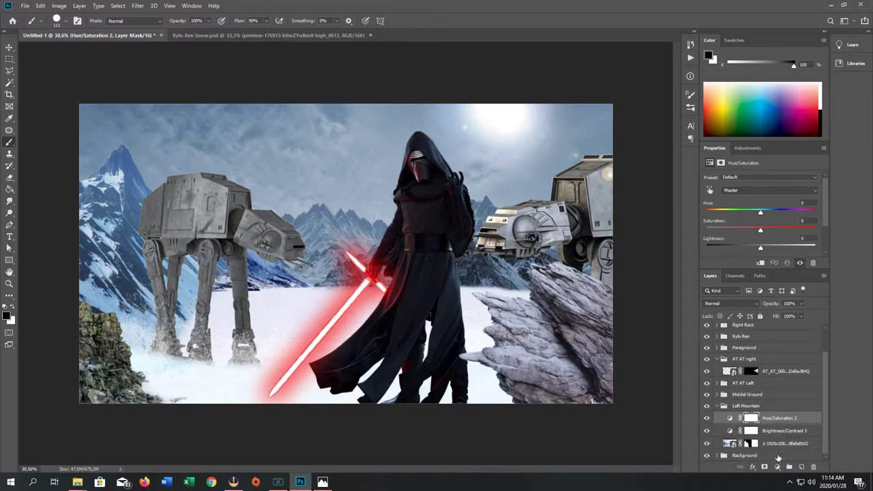
Clip the new Brightness/Contrast and Hue/Saturation adjustment layers to the left mountain image
click(778, 455)
click(760, 434)
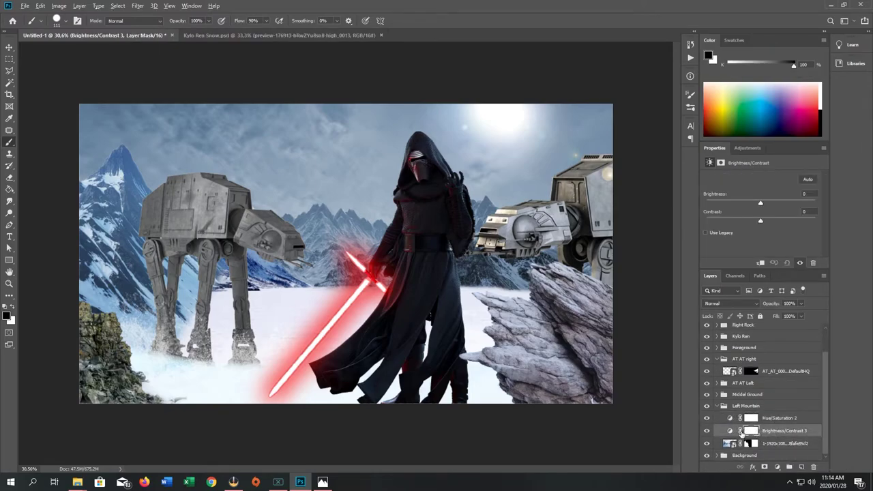
alt+click(738, 437)
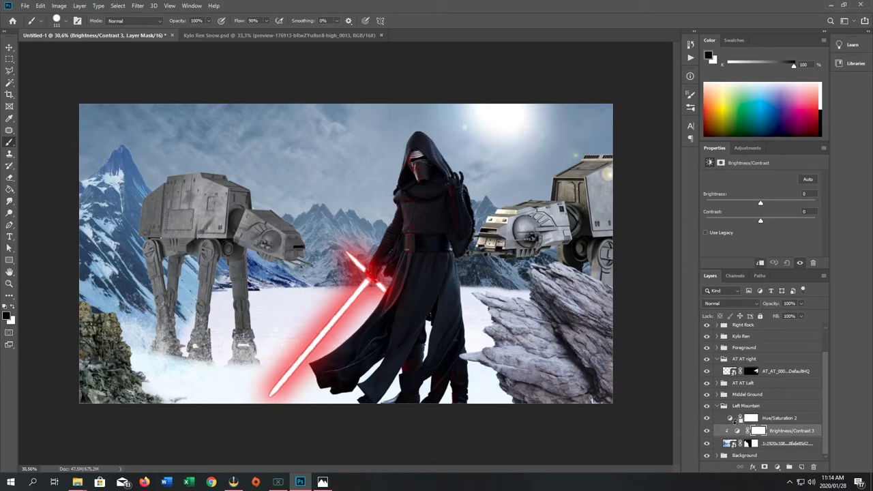
alt+click(734, 421)
Set the left mountain's Brightness/Contrast adjustment to brightness -39 and contrast -20
click(737, 431)
drag(759, 206, 756, 223)
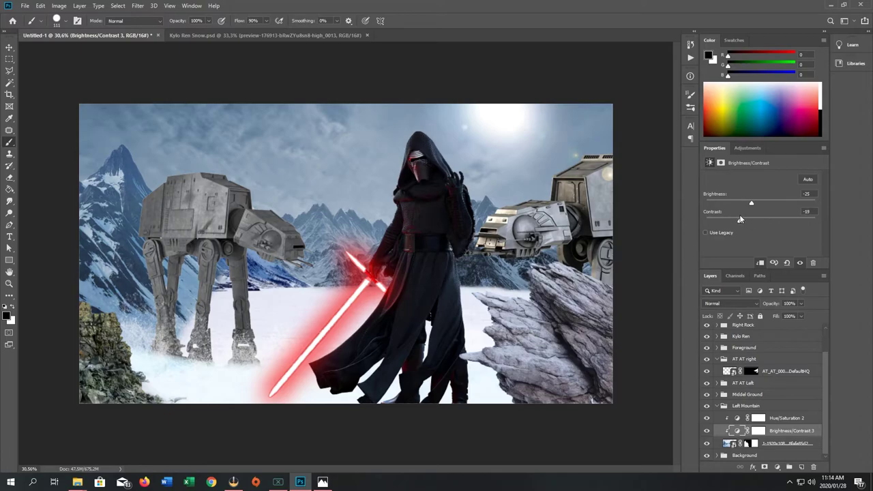
drag(751, 204, 748, 204)
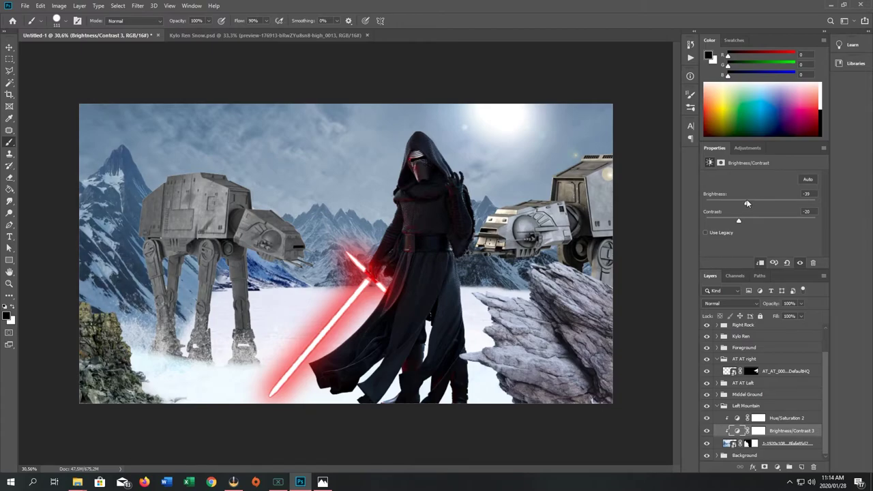
Colorize the left mountain with its Hue/Saturation adjustment at hue 210 and saturation 25
click(759, 418)
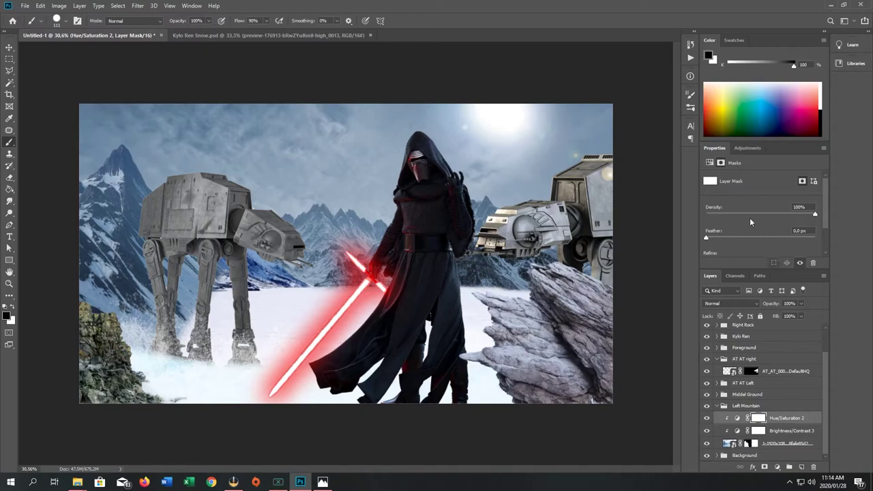
scroll(731, 222, down, 2)
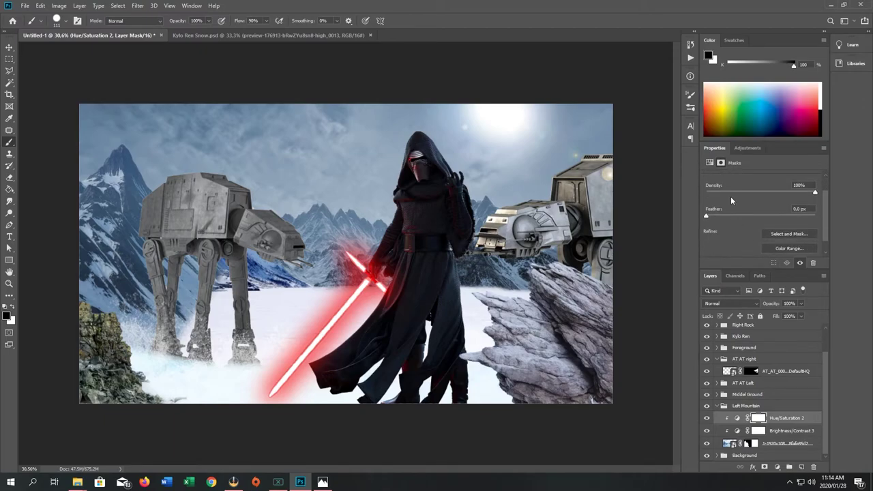
scroll(727, 236, up, 2)
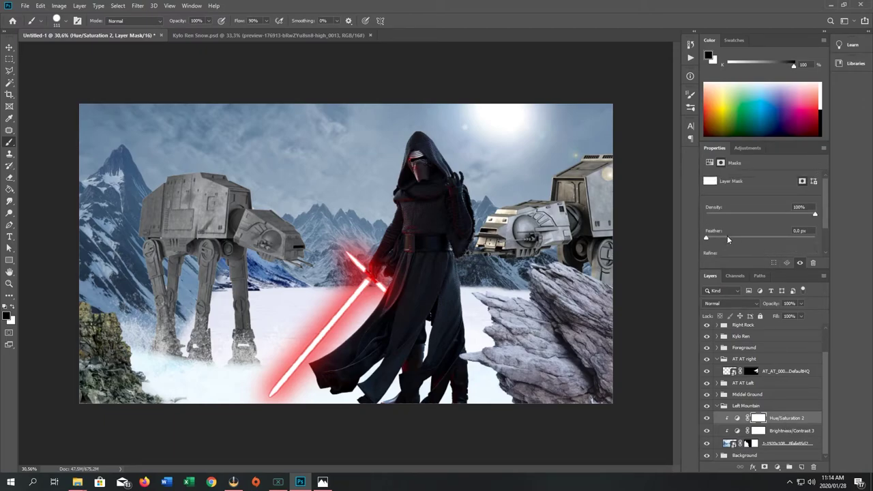
scroll(757, 225, down, 2)
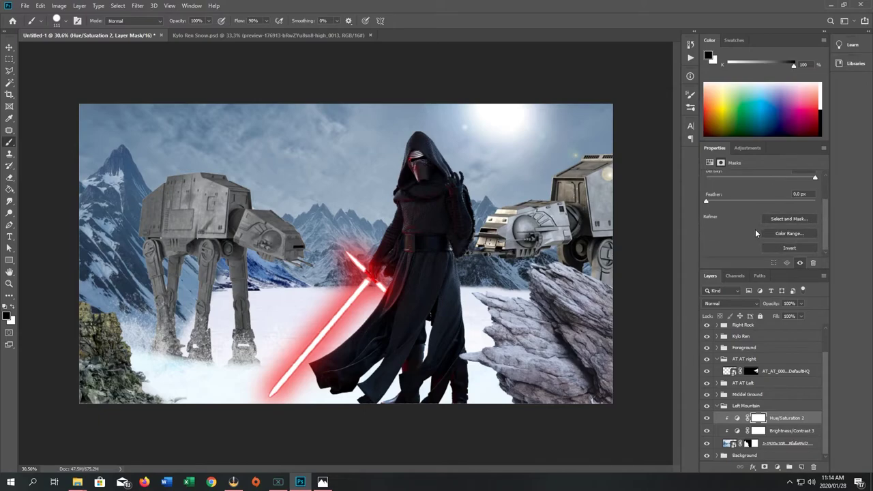
click(797, 422)
scroll(755, 216, down, 2)
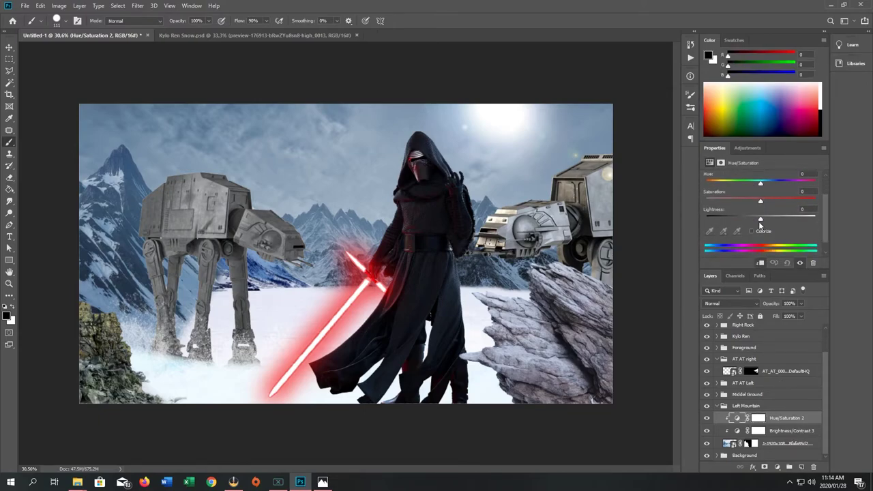
click(753, 230)
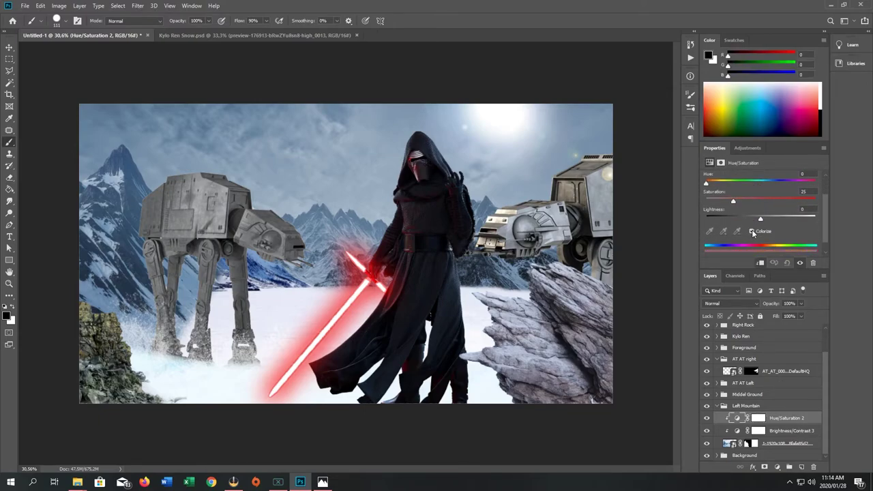
click(750, 183)
click(758, 185)
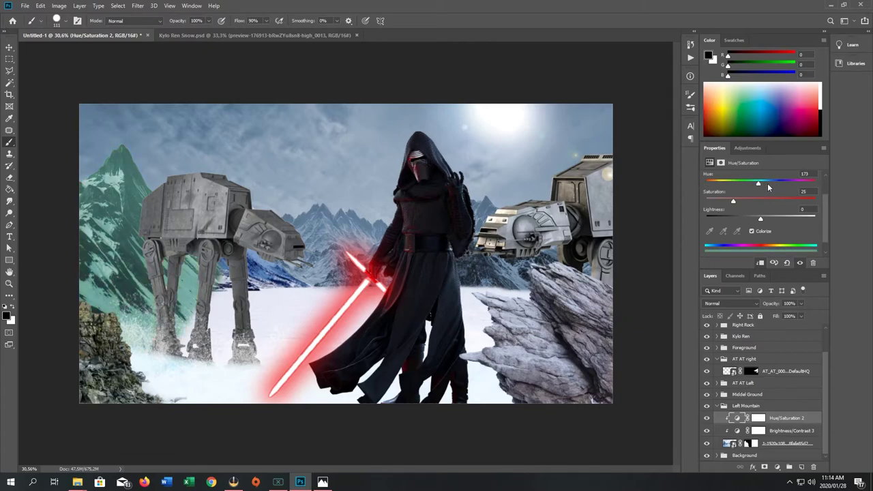
click(763, 184)
drag(764, 185, 770, 187)
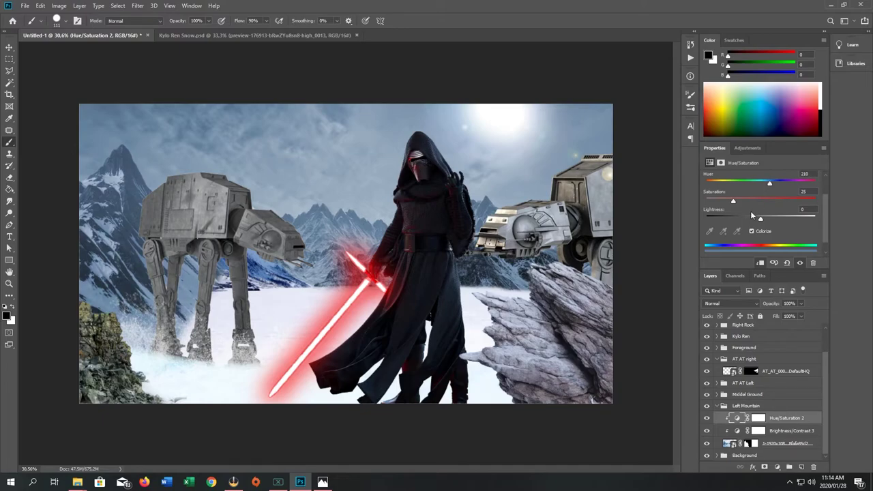
Target the left mountain's layer mask and prepare a soft brush at 480 px and 0% hardness to fade the mountain's peak
click(784, 442)
click(755, 444)
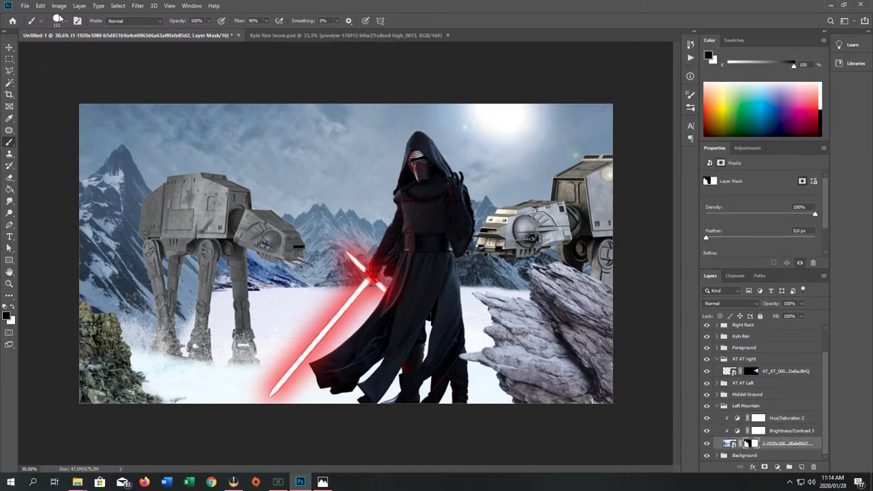
click(66, 21)
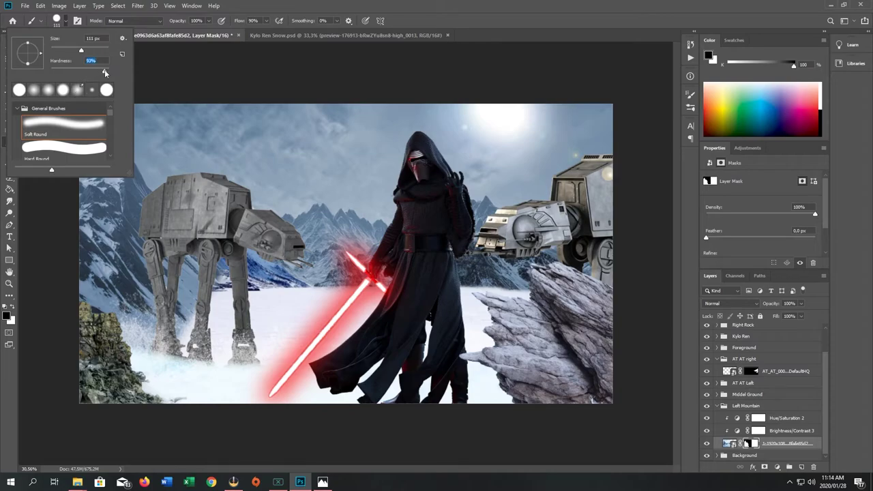
mouse_move(107, 70)
mouse_down()
mouse_move(50, 71)
mouse_move(94, 52)
mouse_up()
click(193, 57)
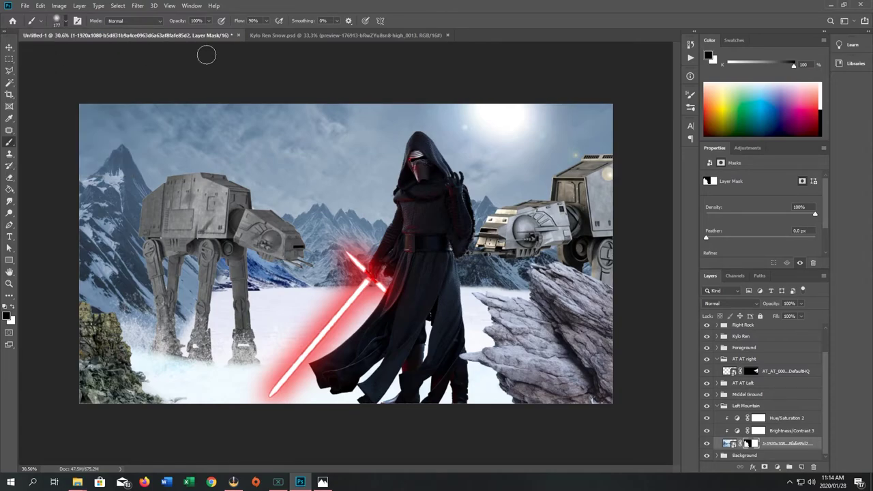
click(66, 21)
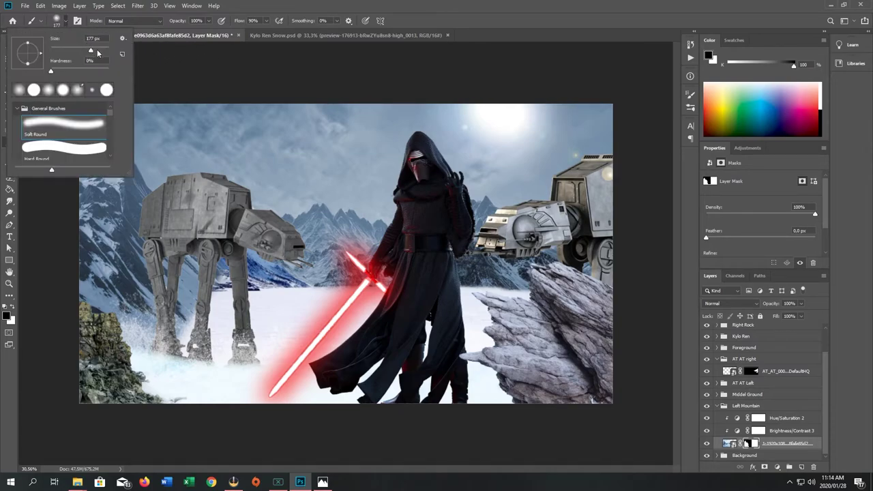
drag(97, 51, 107, 51)
click(170, 57)
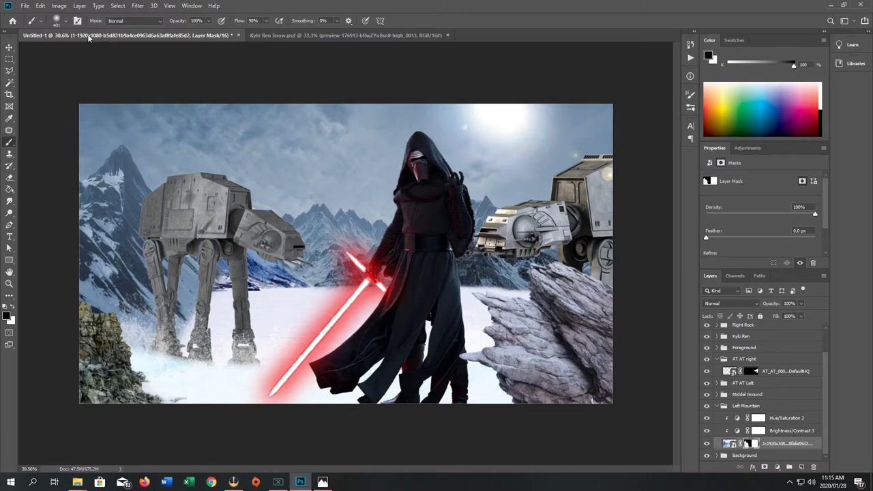
click(56, 20)
drag(98, 51, 103, 51)
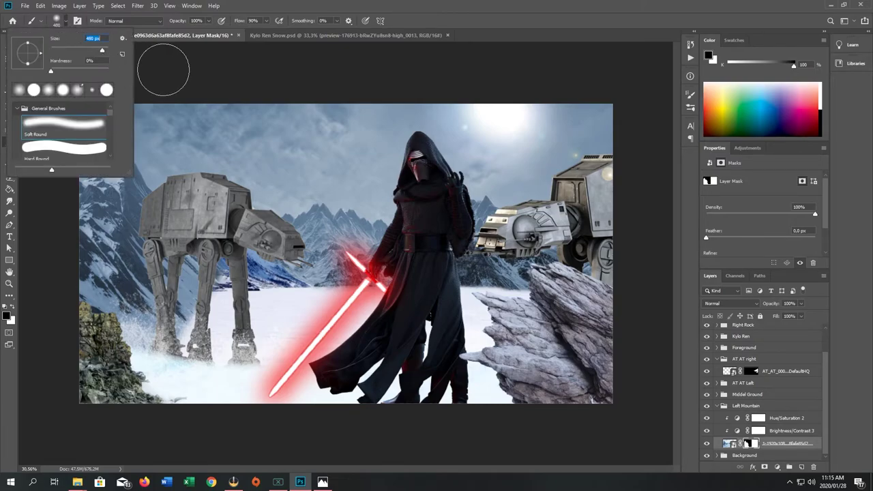
click(163, 69)
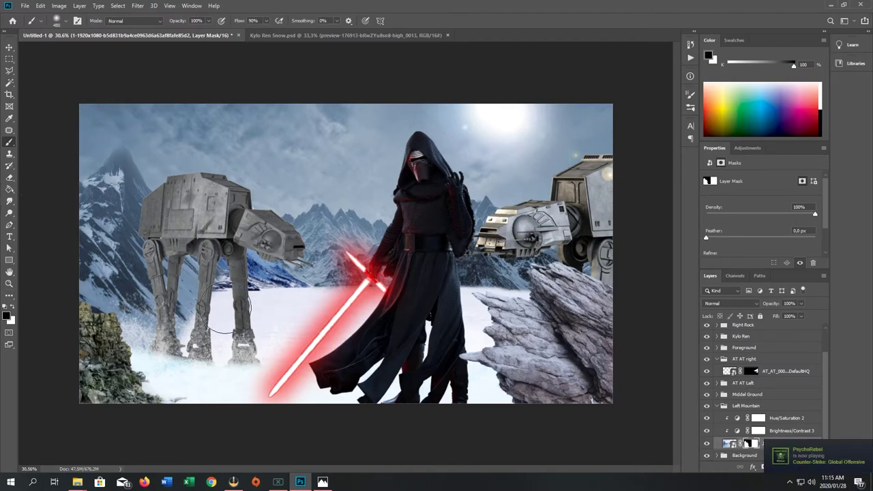
Collapse the Left Mountain group and select the existing Brightness/Contrast adjustment in the AT AT Left group
ctrl+click(716, 406)
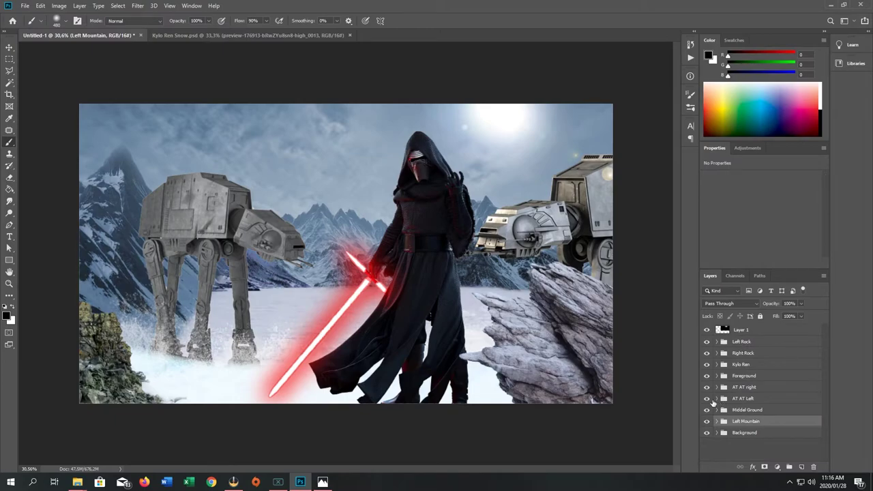
click(716, 399)
click(773, 411)
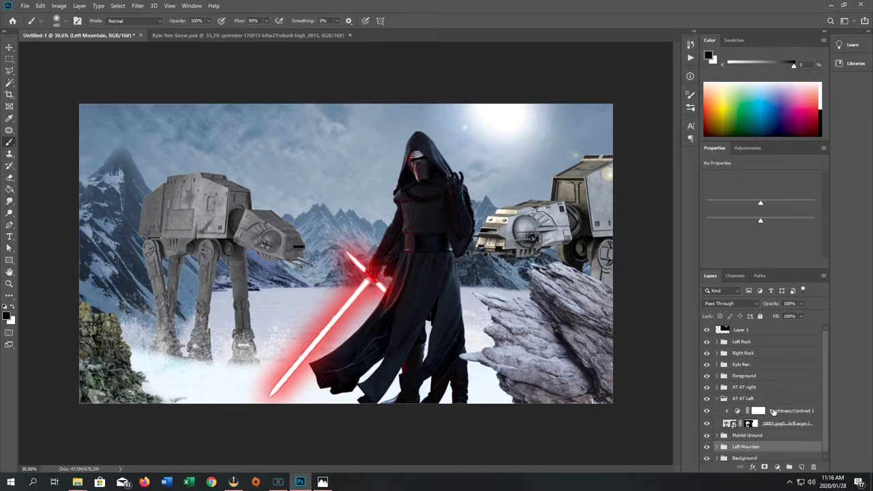
click(778, 468)
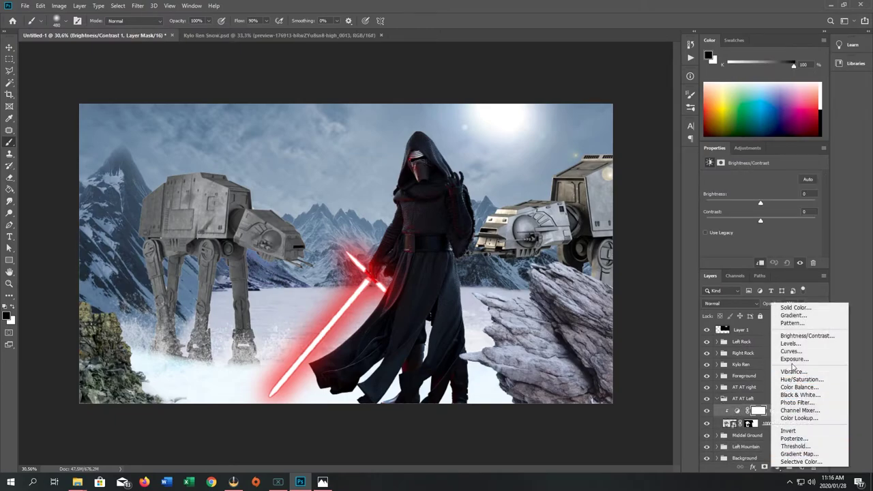
click(808, 336)
click(776, 468)
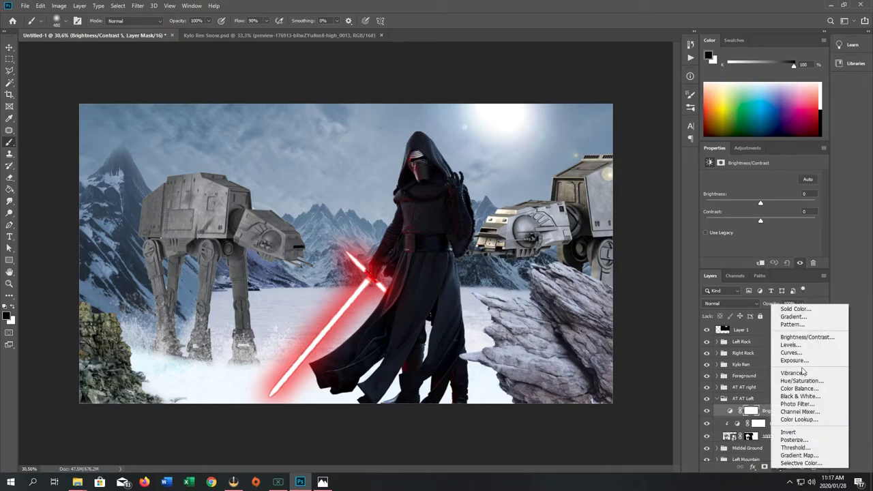
click(855, 311)
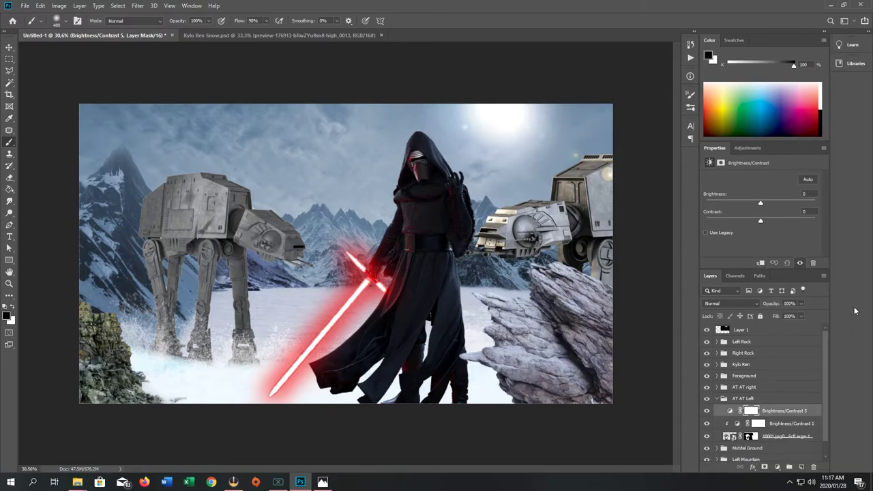
key(Delete)
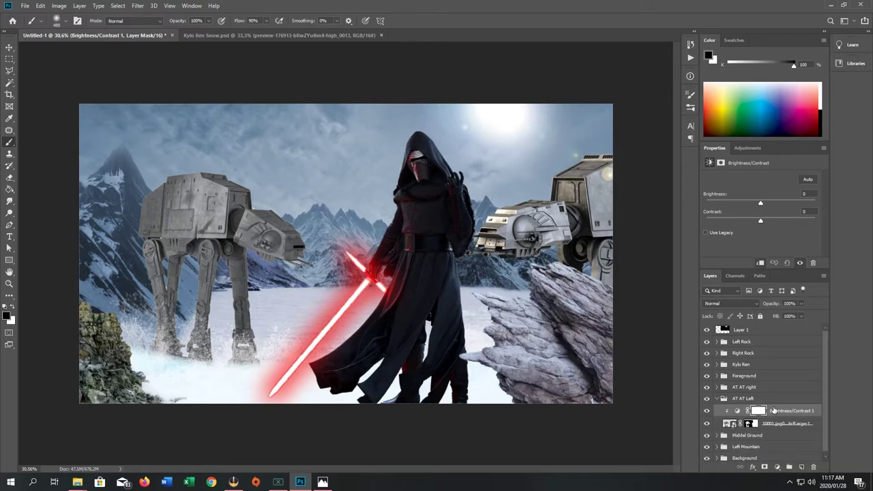
Add a Hue/Saturation adjustment clipped to the left AT-AT and colorize it at hue 222 and saturation 25
click(777, 467)
click(785, 380)
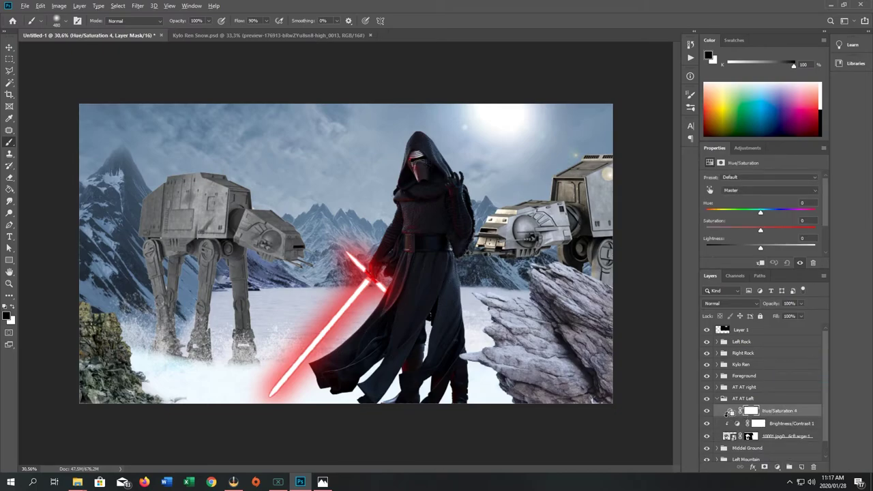
alt+click(727, 413)
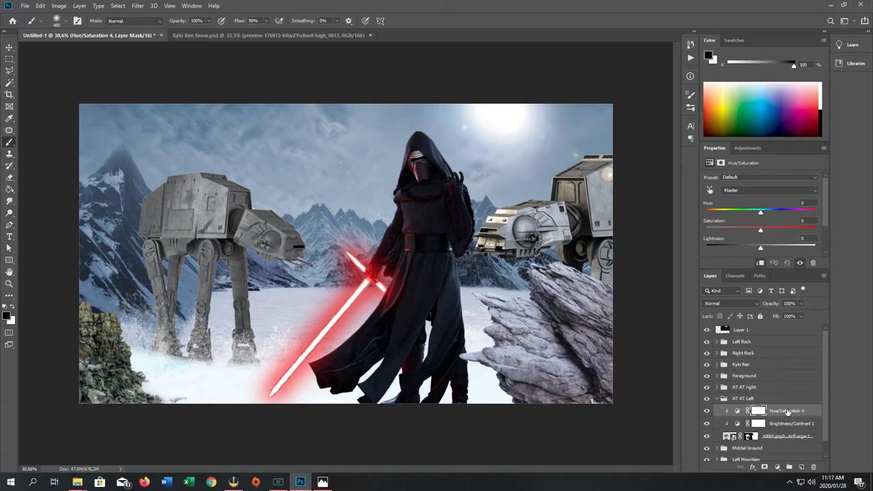
scroll(757, 228, down, 1)
click(759, 246)
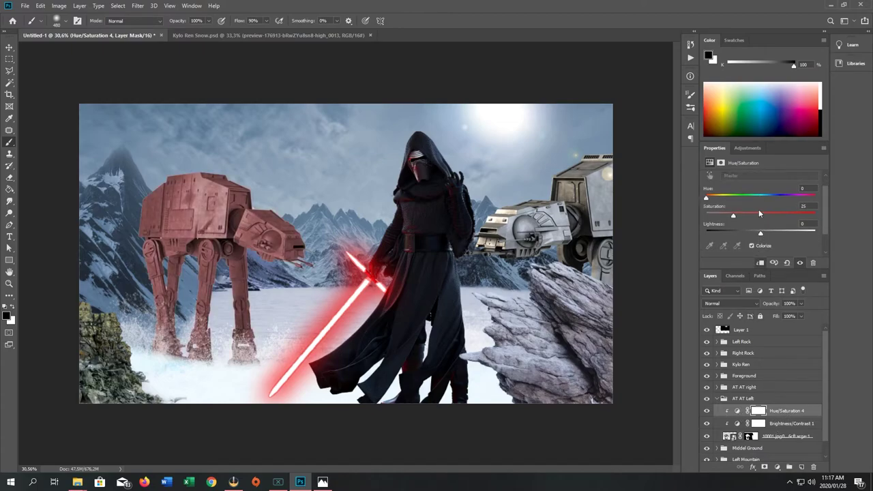
drag(707, 198, 774, 198)
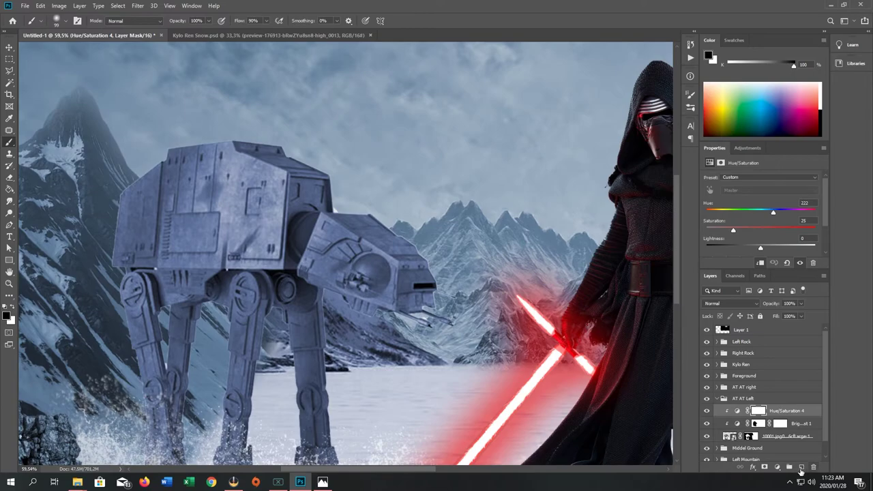
Add a new layer above the Hue/Saturation adjustment in the AT AT Left group and quick-select the left AT-AT's head
click(772, 414)
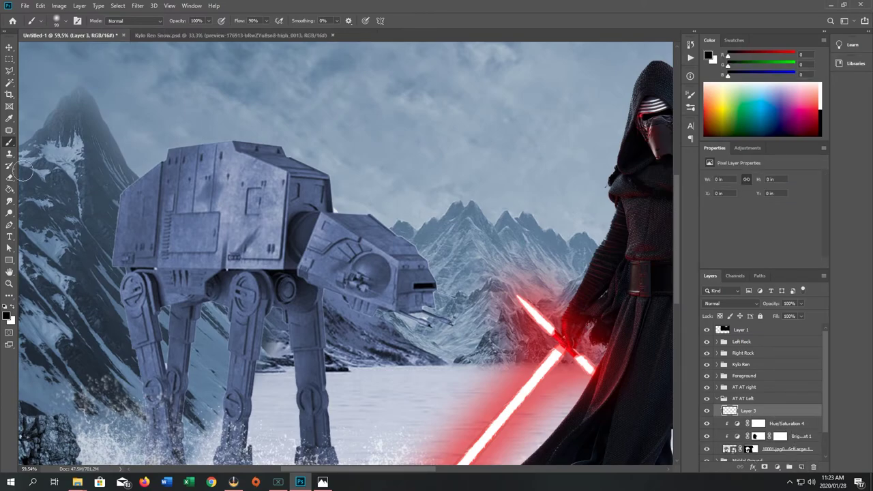
click(10, 82)
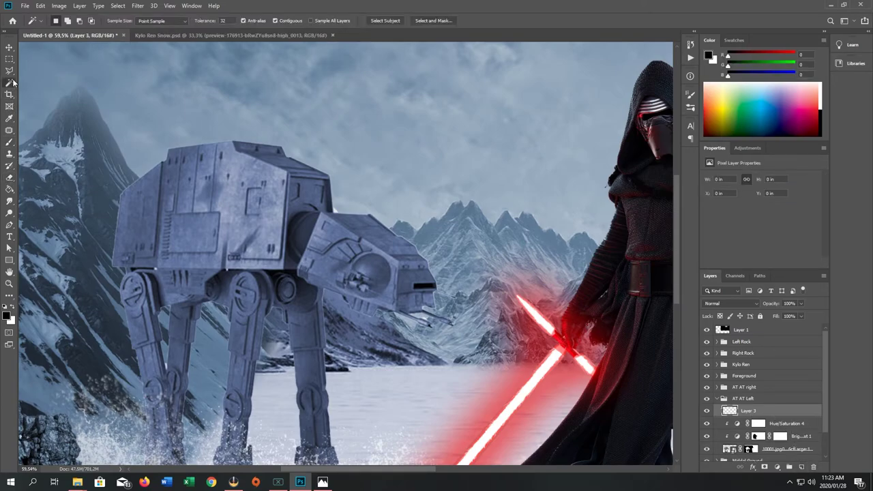
click(11, 82)
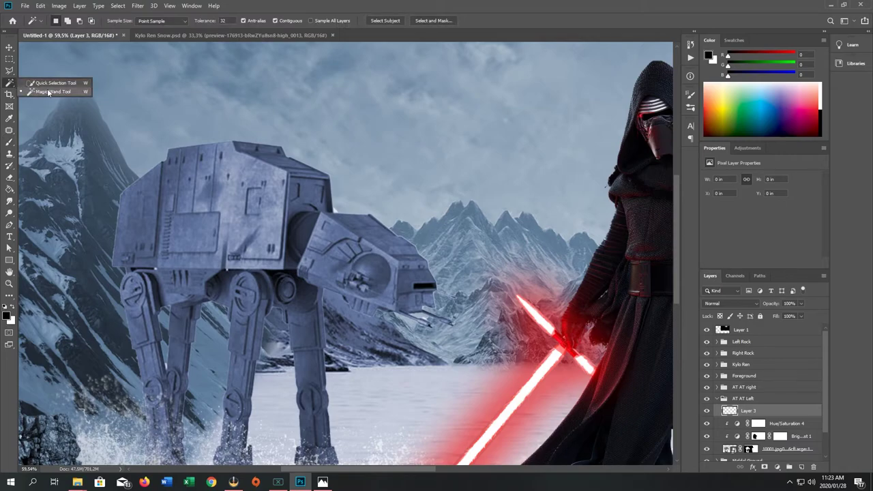
click(42, 82)
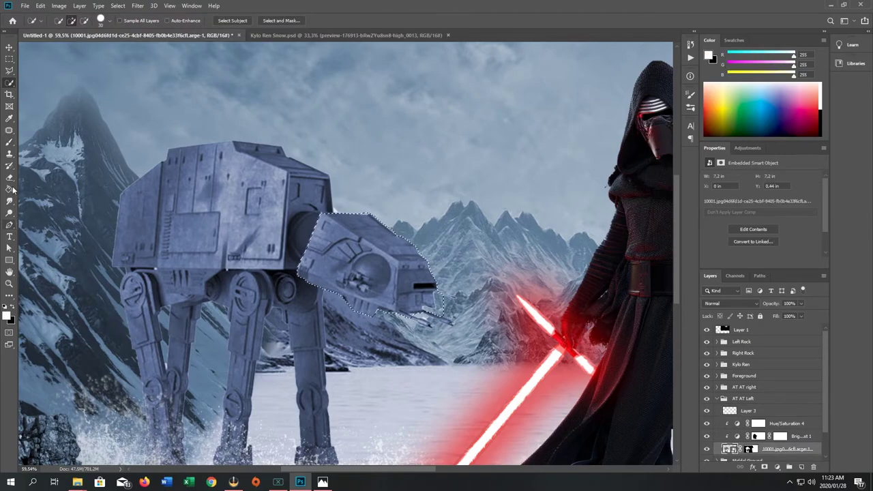
click(728, 411)
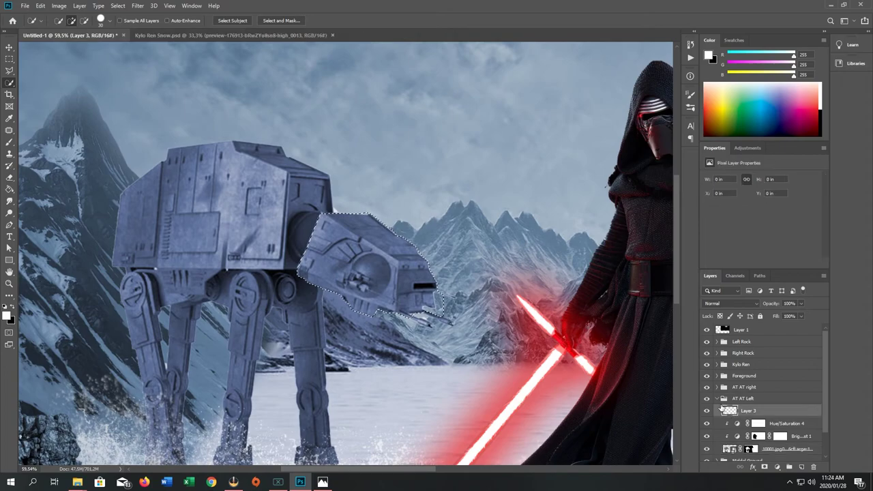
Paint soft white highlights along the upper edge of the selected AT-AT head on the new layer, undoing the last stroke
click(10, 142)
drag(430, 227, 386, 195)
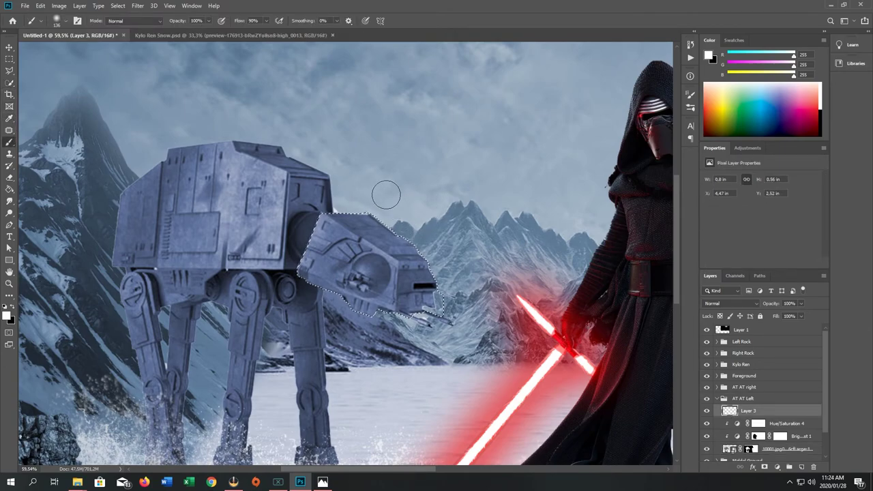
drag(456, 252, 432, 229)
mouse_move(448, 271)
mouse_down()
mouse_move(486, 294)
mouse_move(400, 216)
mouse_up()
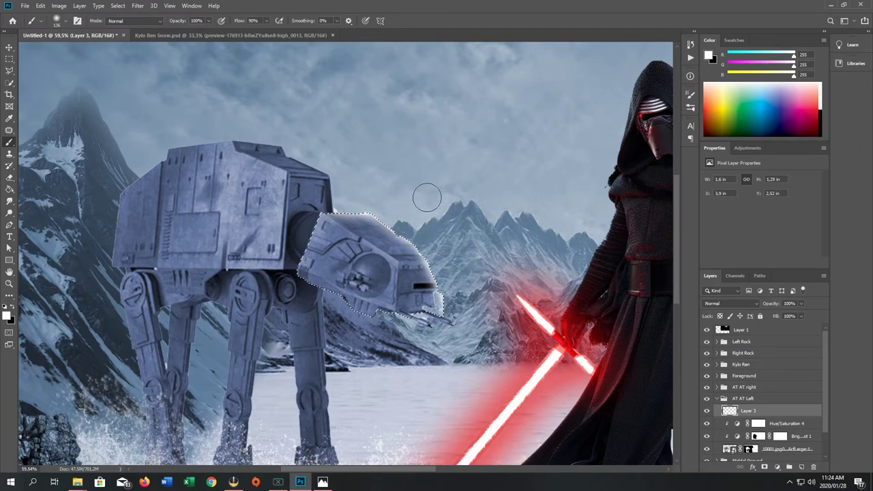
drag(425, 195, 440, 413)
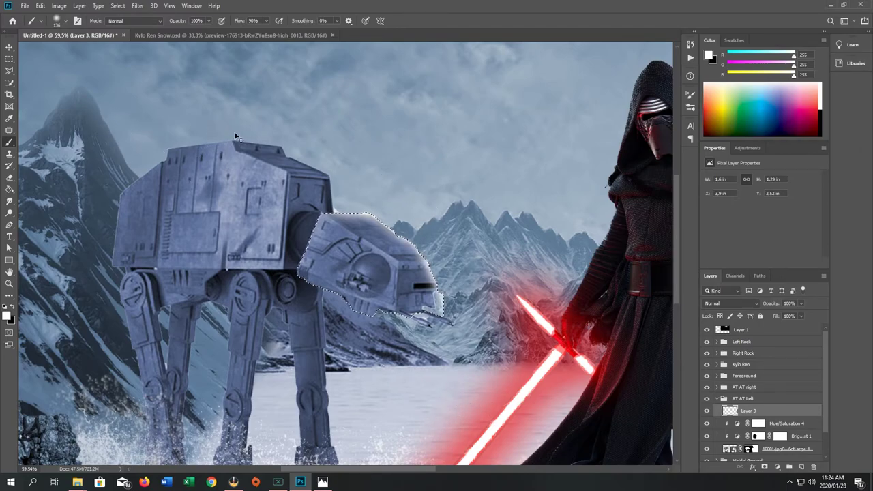
key(ctrl+z)
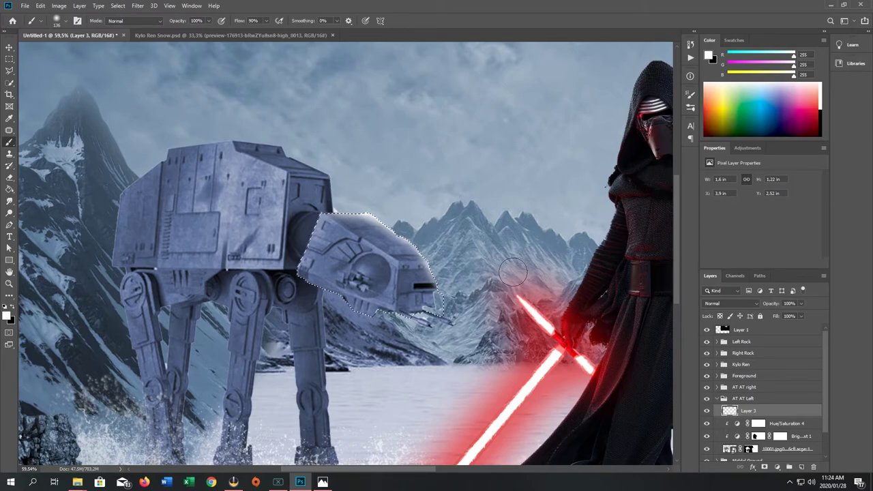
Deselect the AT-AT head and lower the highlight layer's opacity to 84%
scroll(139, 206, down, 3)
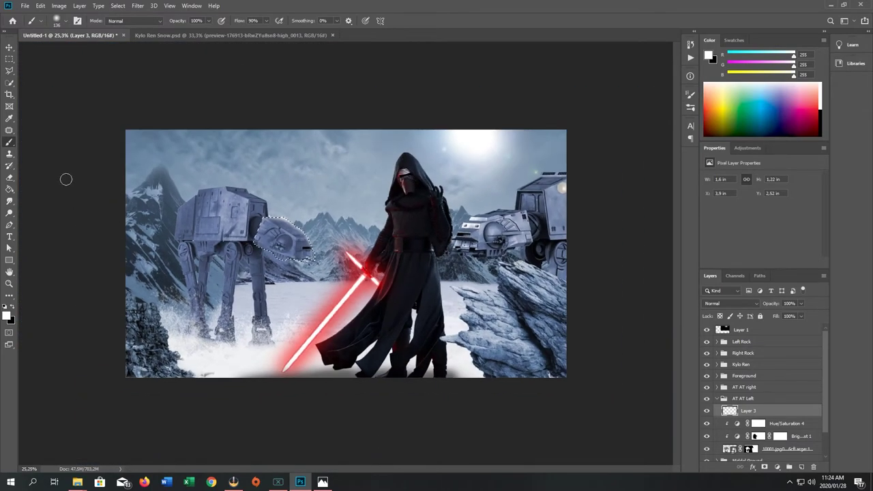
click(9, 83)
right_click(287, 244)
click(306, 250)
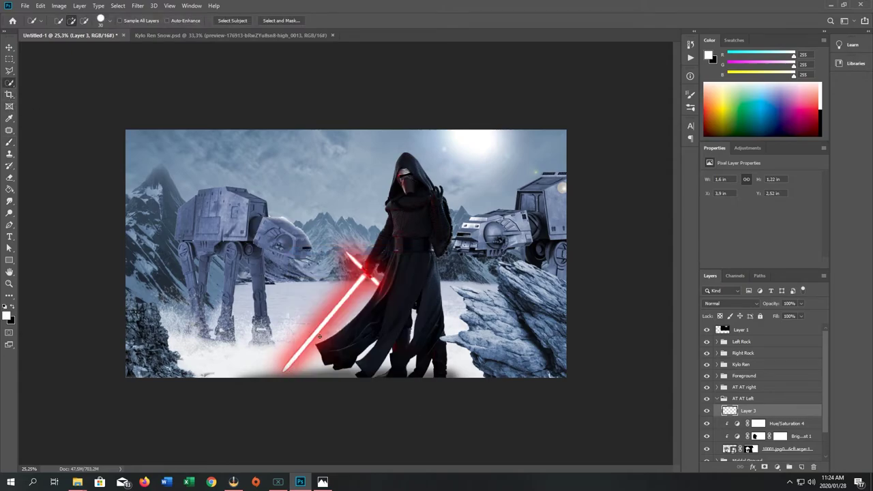
scroll(326, 252, up, 3)
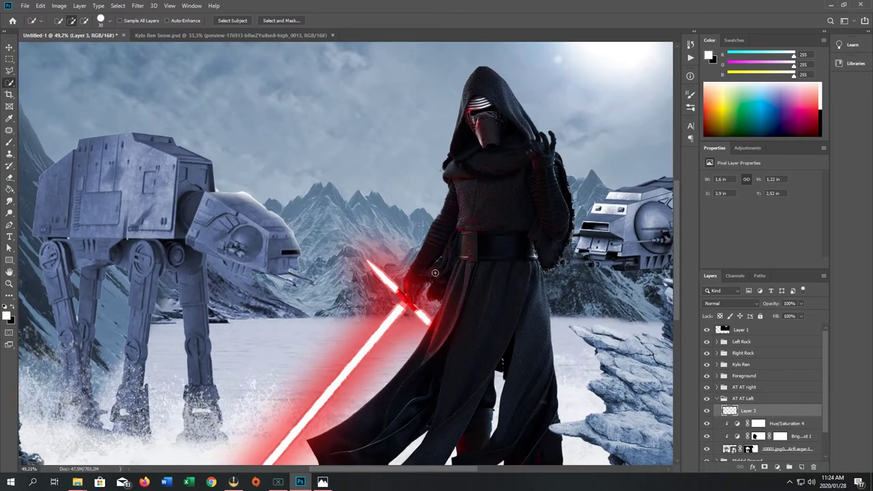
drag(777, 305, 772, 305)
scroll(333, 287, down, 3)
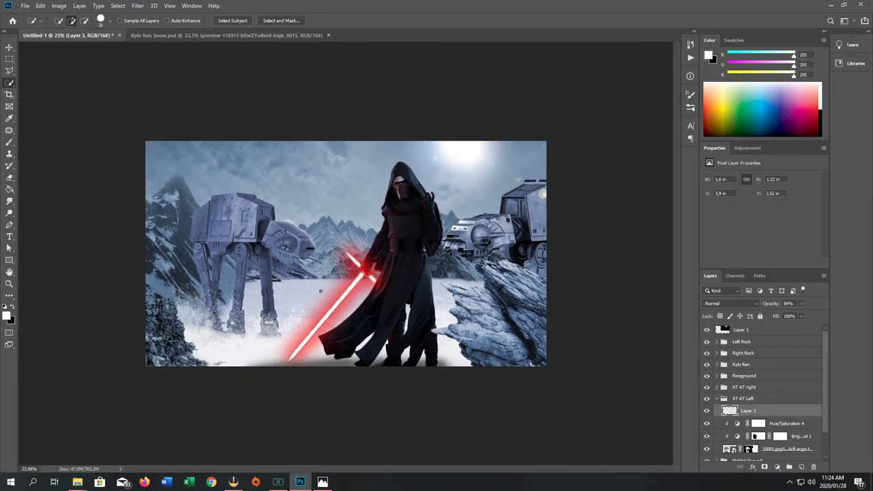
Collapse the AT AT Left group, expand the Kylo Ren group and quick-select the saber-side part of the chest on the figure layer
click(717, 400)
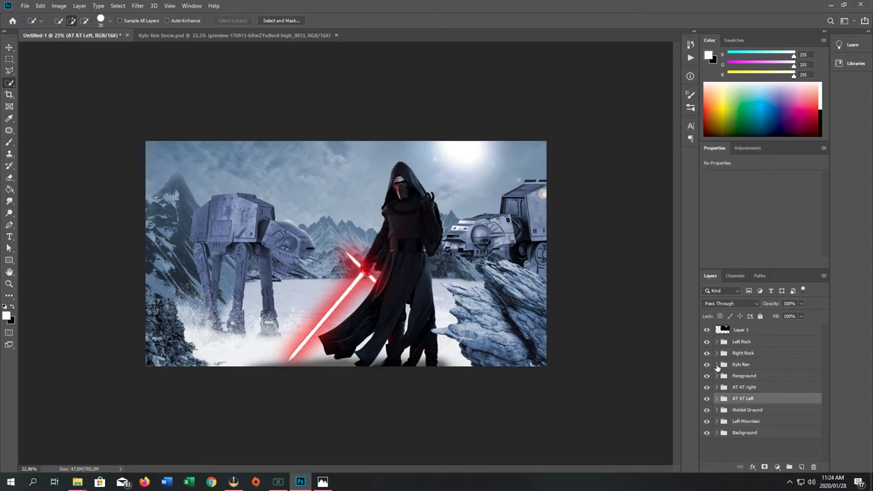
click(717, 364)
click(749, 377)
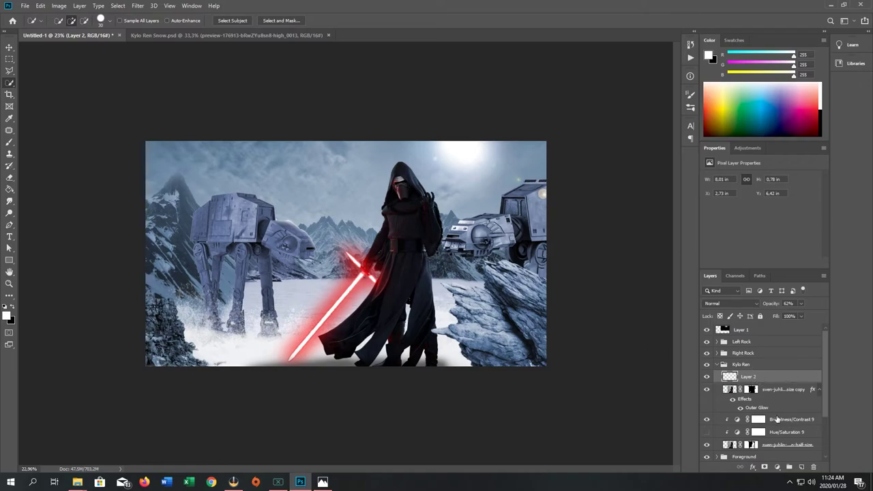
click(731, 445)
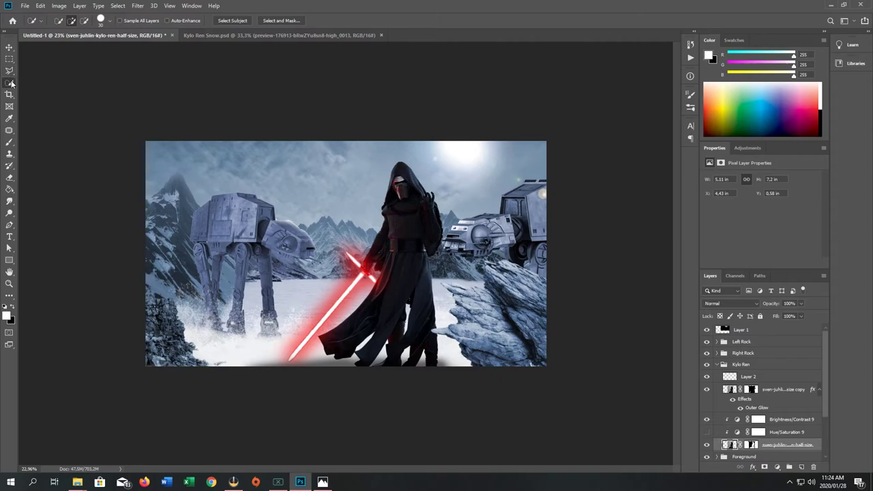
mouse_move(393, 221)
mouse_down()
mouse_move(394, 236)
mouse_move(387, 213)
mouse_move(399, 235)
mouse_move(427, 193)
mouse_move(403, 174)
mouse_move(412, 228)
mouse_up()
key(ctrl+d)
drag(387, 222, 391, 237)
Paint the selected chest area on Layer 2 with a soft brush in red (RGB 200, 35, 39)
click(751, 379)
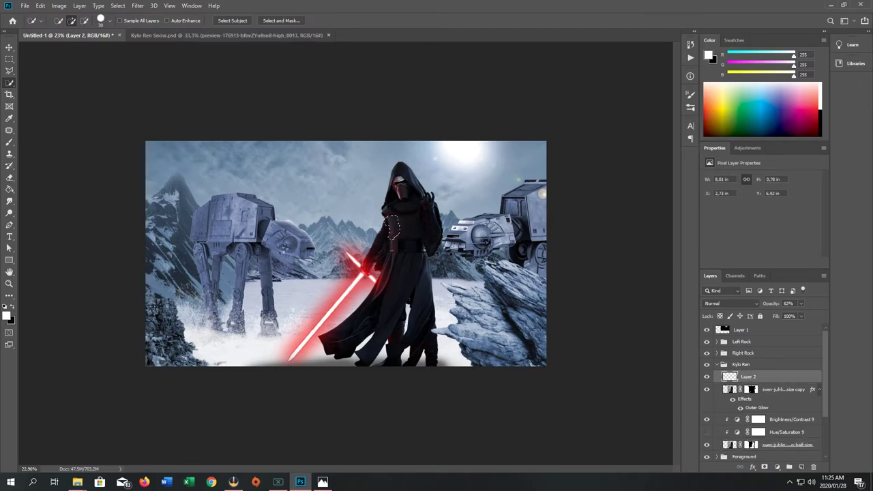
click(10, 143)
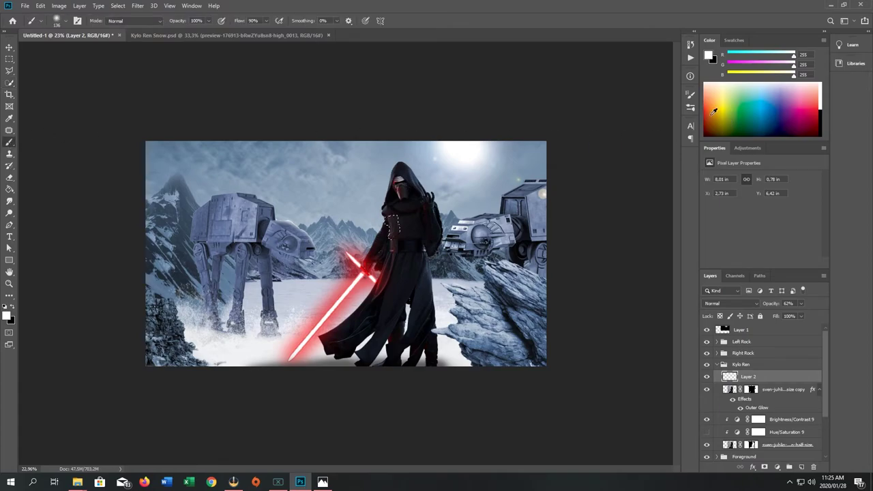
click(711, 110)
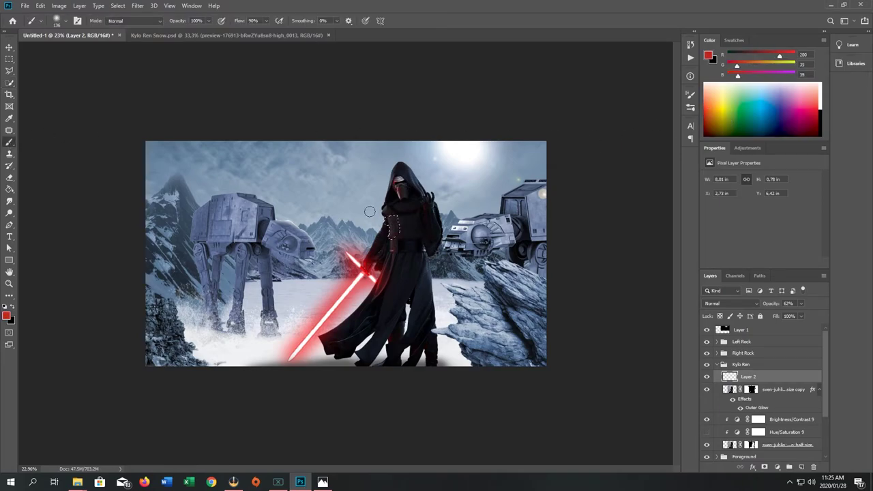
mouse_move(379, 224)
mouse_down()
mouse_move(385, 242)
mouse_move(376, 211)
mouse_move(387, 247)
mouse_move(373, 207)
mouse_move(398, 225)
mouse_move(388, 222)
mouse_up()
scroll(386, 222, up, 5)
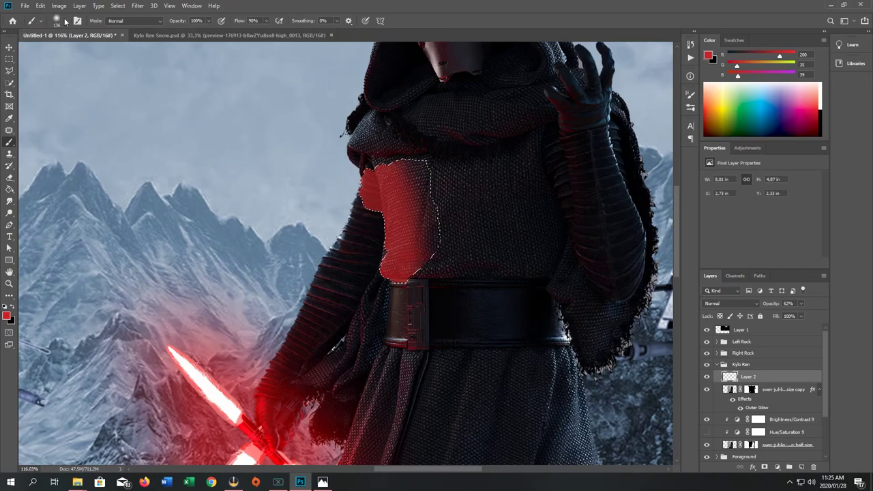
Soften the red chest glow with a 495 px eraser at 0% hardness and deselect the chest
click(10, 179)
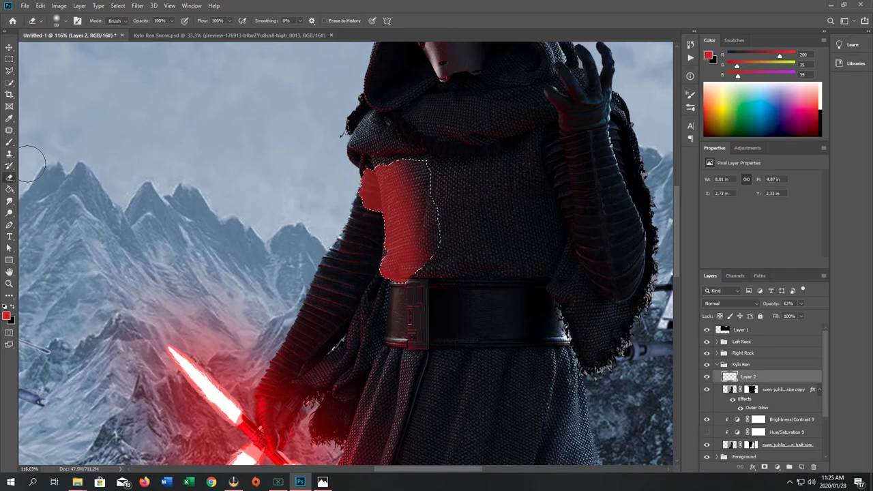
click(66, 21)
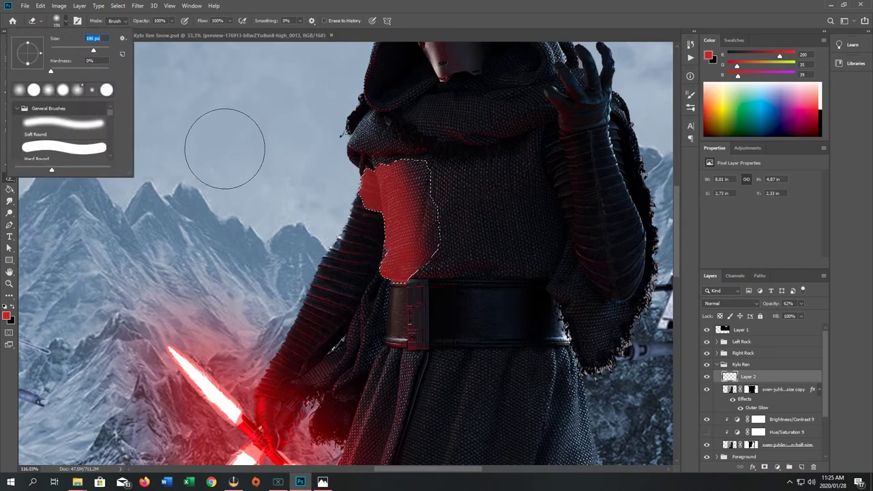
drag(99, 48, 102, 49)
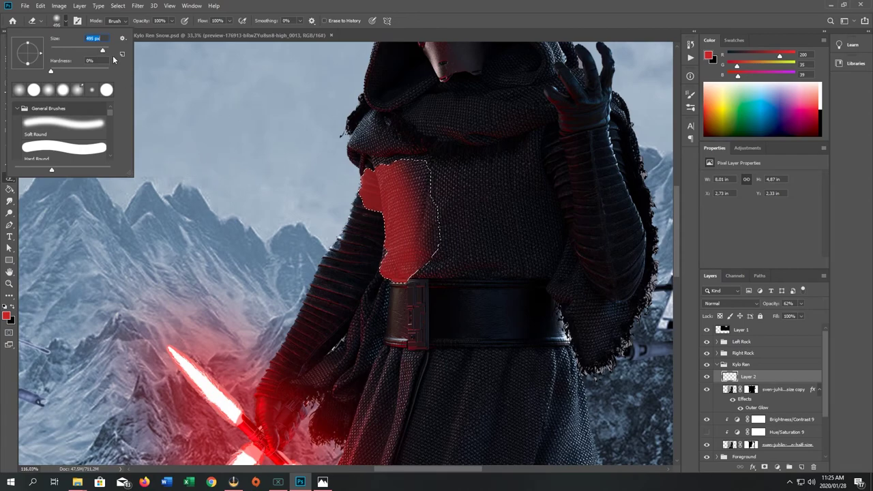
click(232, 130)
mouse_move(232, 142)
mouse_down()
mouse_move(256, 241)
mouse_move(249, 294)
mouse_move(244, 167)
mouse_move(225, 127)
mouse_move(252, 228)
mouse_move(254, 289)
mouse_move(266, 253)
mouse_move(264, 205)
mouse_move(247, 138)
mouse_move(247, 298)
mouse_move(256, 189)
mouse_move(203, 93)
mouse_move(233, 123)
mouse_move(232, 258)
mouse_up()
scroll(48, 60, down, 8)
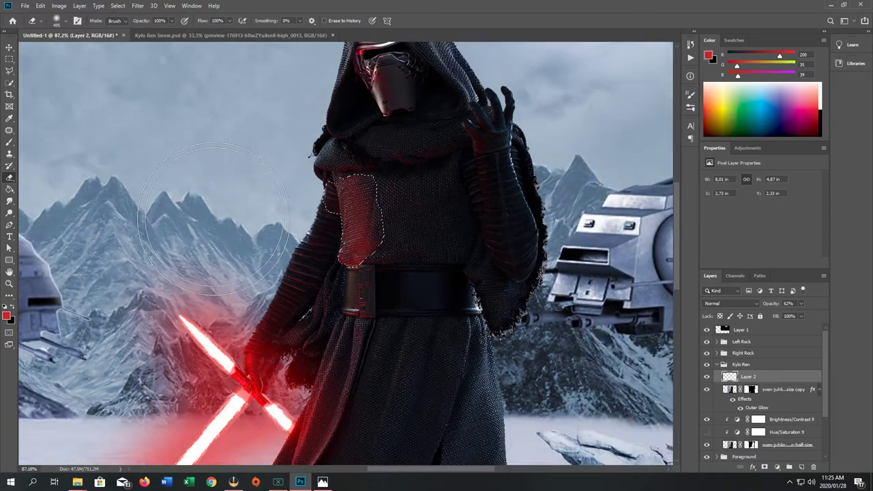
click(9, 82)
right_click(282, 207)
click(307, 216)
scroll(335, 261, down, 2)
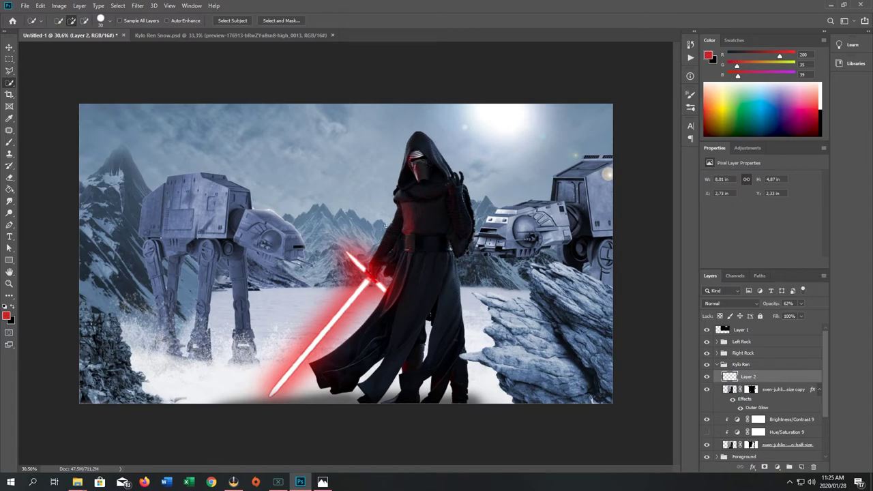
Quick-select the arm holding the lightsaber using Kylo Ren's figure layer and return to Layer 2
scroll(395, 246, up, 6)
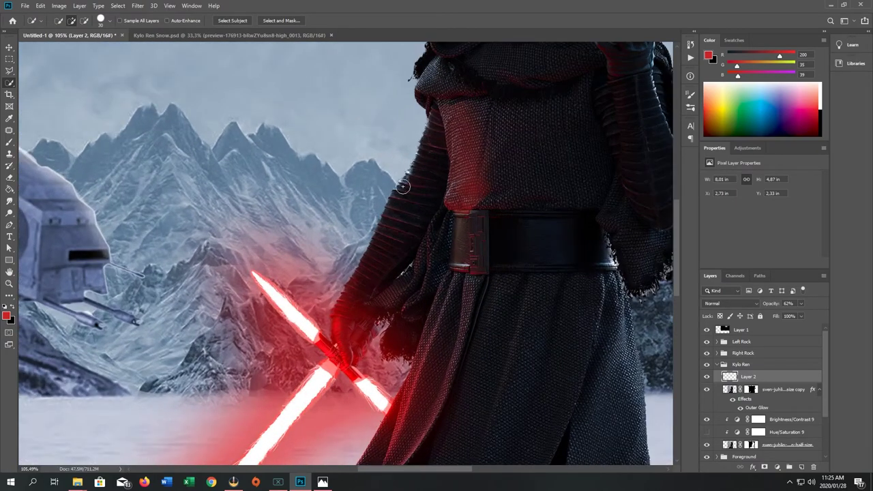
mouse_move(402, 186)
mouse_down()
mouse_move(343, 306)
mouse_move(431, 130)
mouse_move(473, 152)
mouse_move(476, 143)
mouse_move(432, 170)
mouse_move(419, 195)
mouse_move(474, 143)
mouse_move(477, 174)
mouse_move(470, 164)
mouse_move(411, 226)
mouse_move(462, 189)
mouse_move(473, 167)
mouse_up()
click(728, 445)
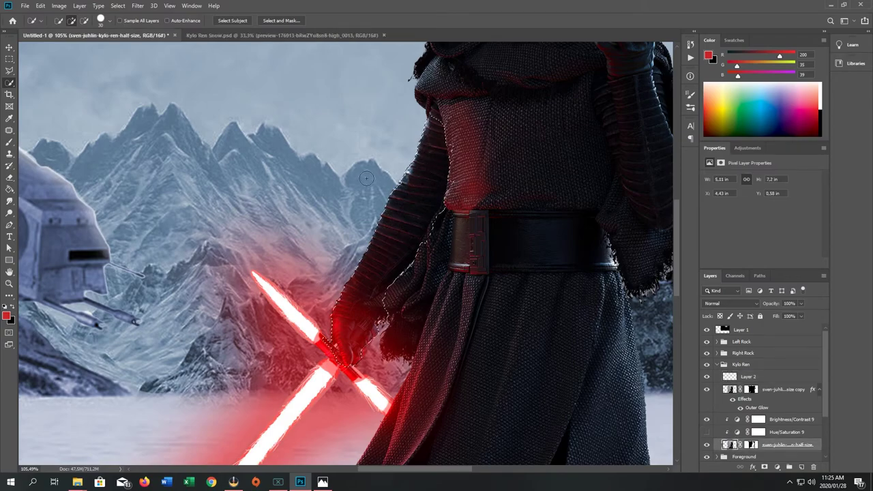
key(alt+bracketright)
key(alt+bracketright)
key(alt+bracketright)
key(alt+bracketright)
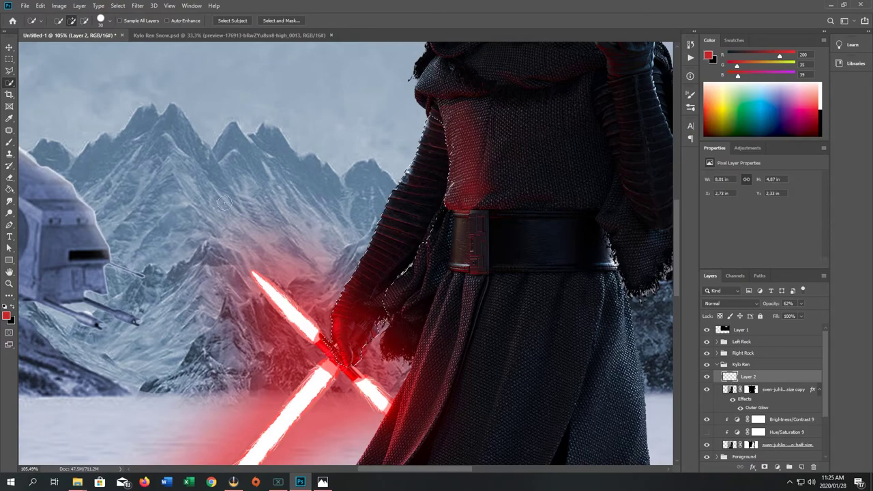
Paint a red glow along the selected arm's outer edge, soften it with the 495 px eraser and deselect the arm
click(9, 142)
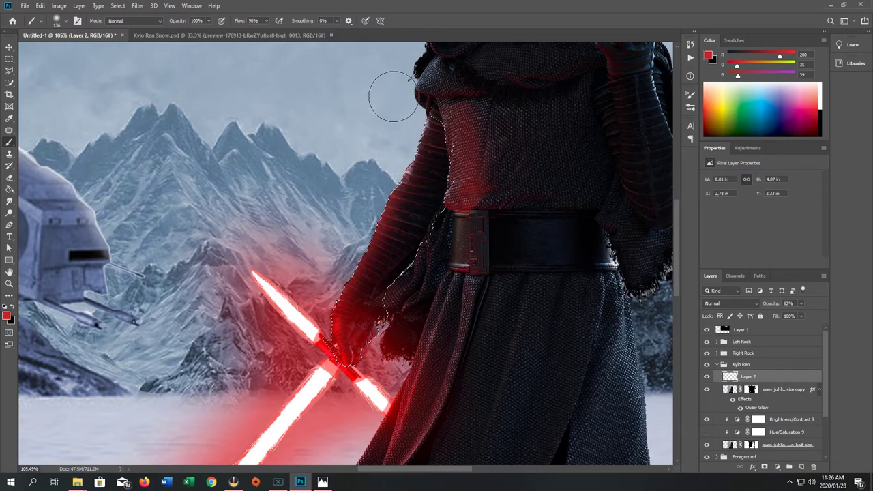
drag(333, 223, 376, 121)
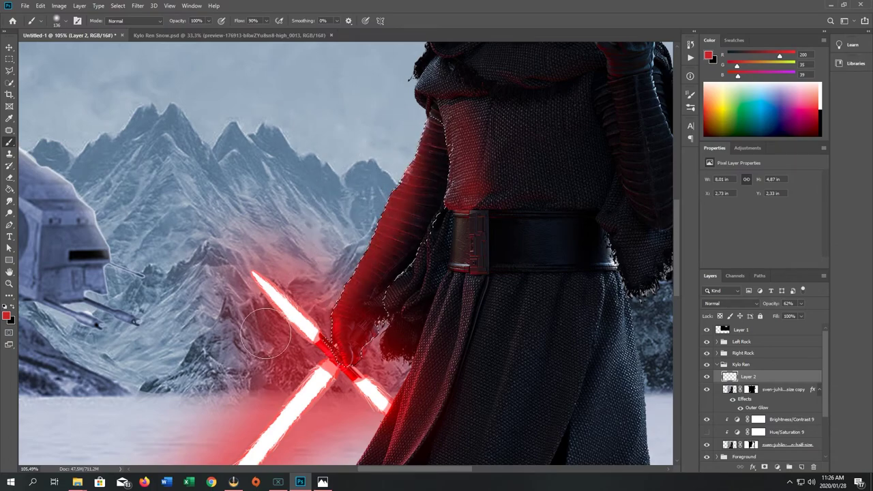
click(9, 189)
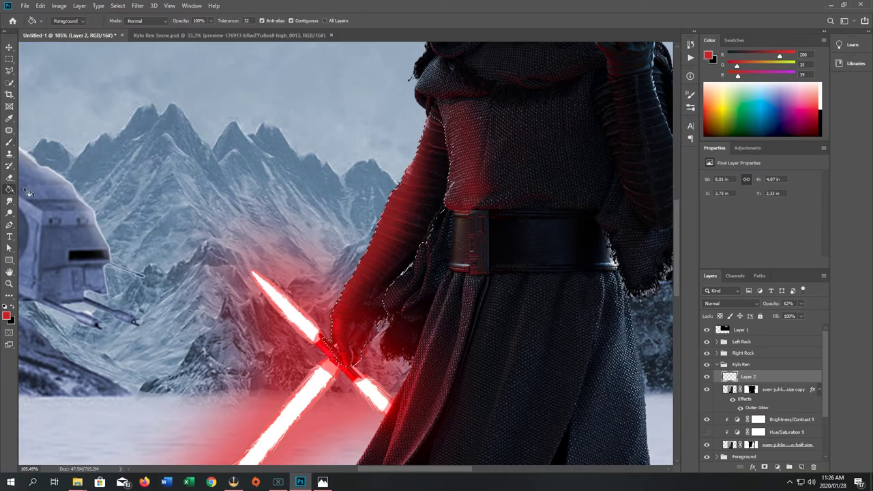
click(9, 178)
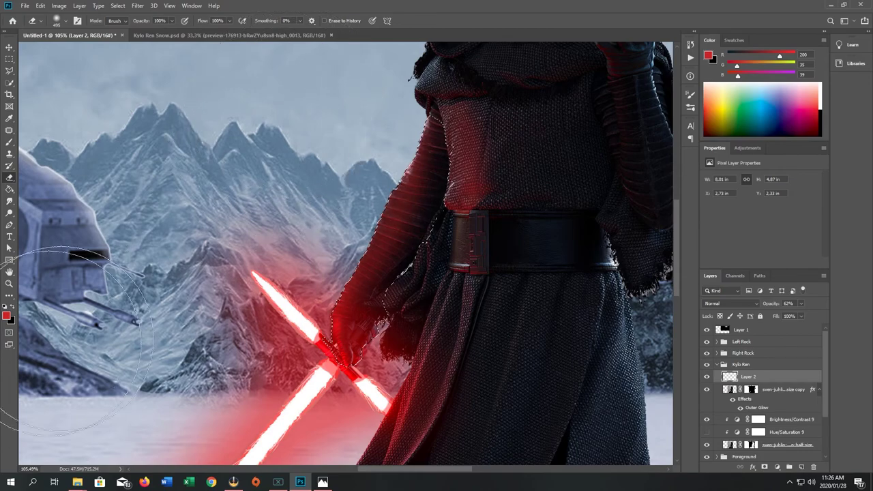
key(w)
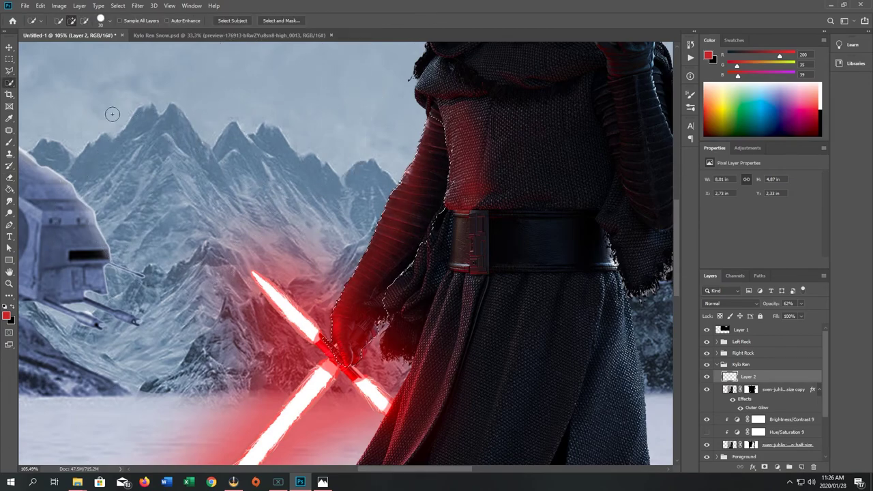
right_click(406, 211)
click(424, 215)
key(ctrl+0)
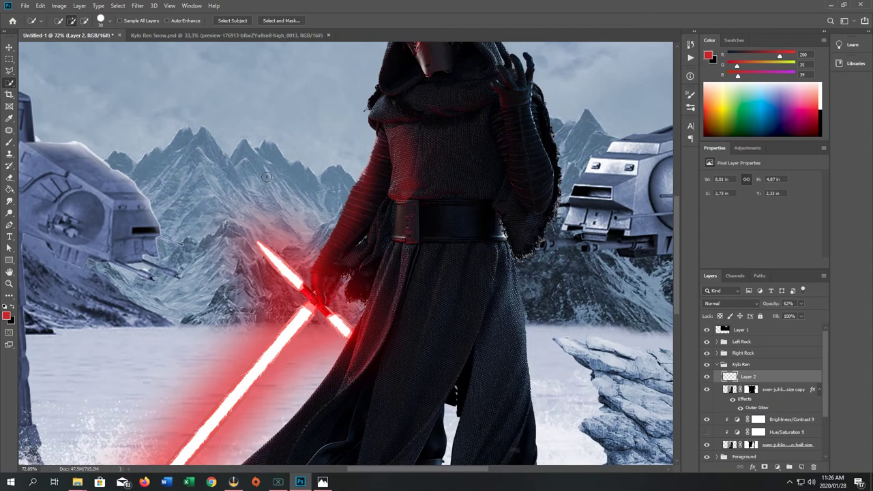
key(ctrl+minus)
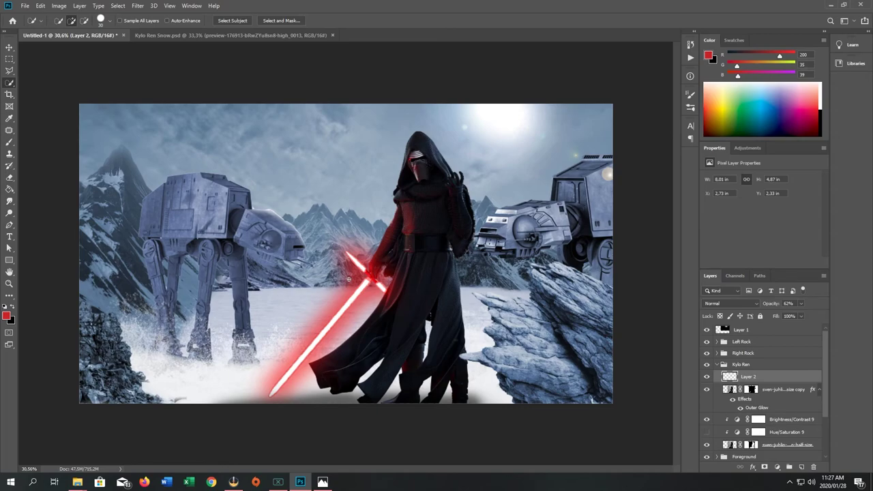
Try the Screen and Lighten blend modes on Layer 2's red glow and settle on Color Dodge
click(736, 302)
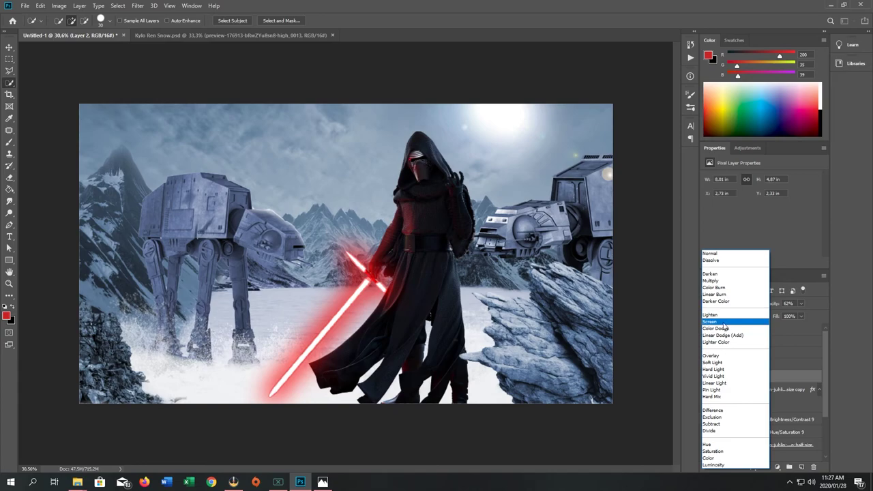
click(724, 324)
click(730, 304)
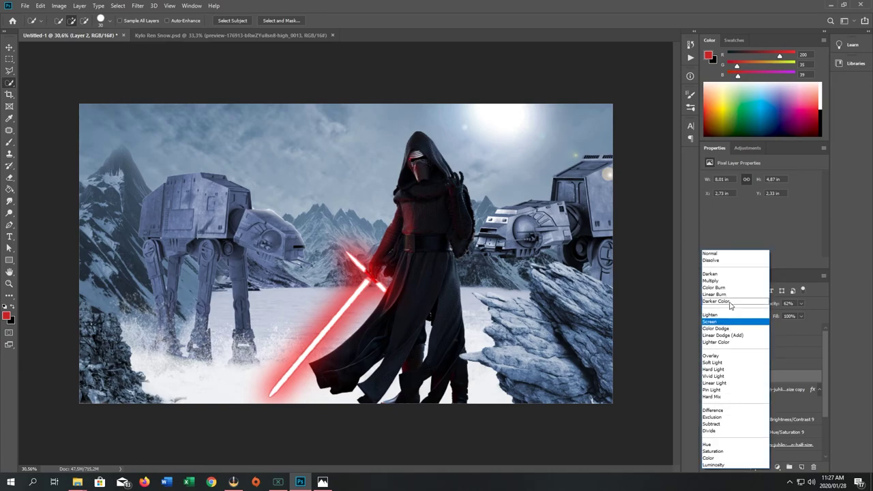
click(722, 315)
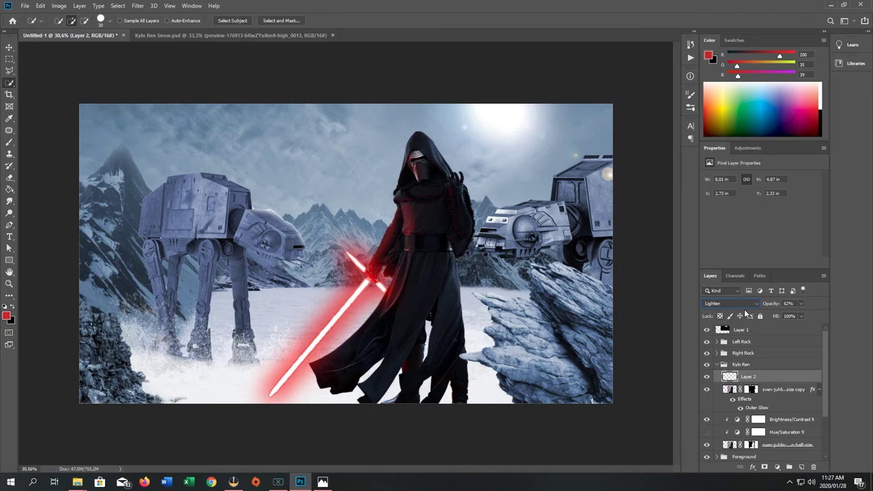
click(750, 308)
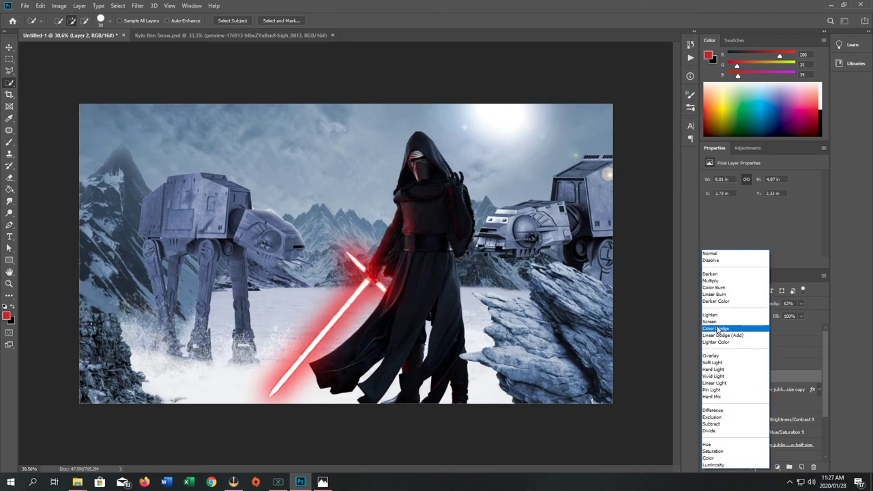
click(716, 331)
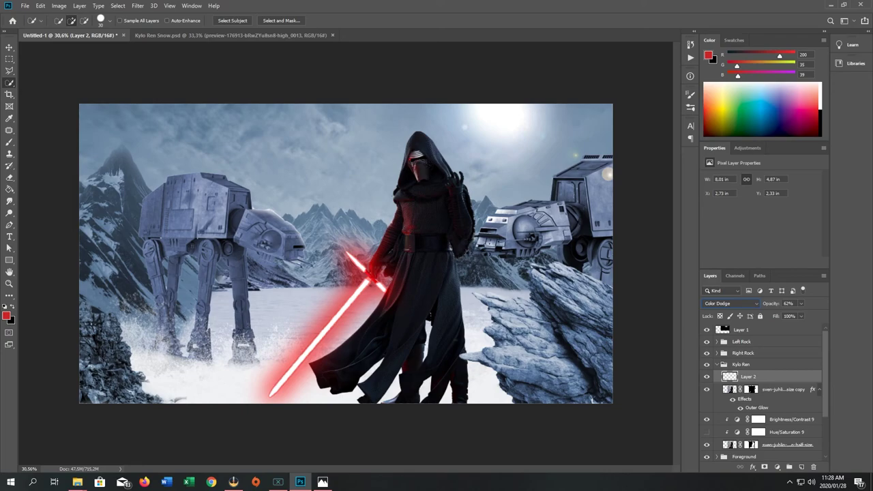
Compare Layer 2's glow on the arm and chest up close in Normal blend mode and return it to Color Dodge
click(10, 178)
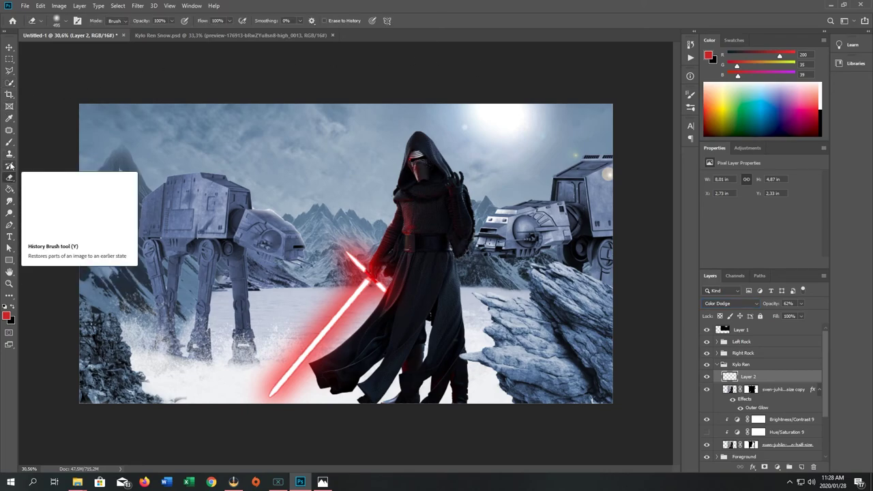
scroll(437, 245, up, 5)
scroll(425, 234, up, 4)
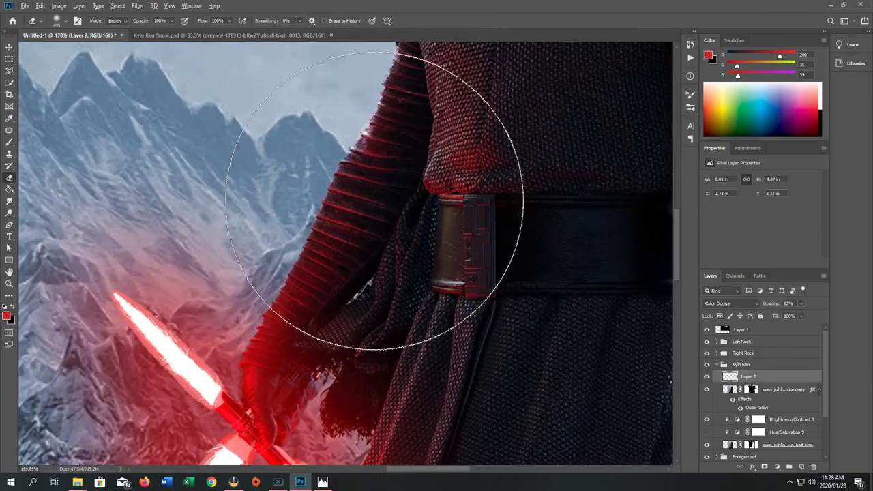
scroll(409, 181, down, 2)
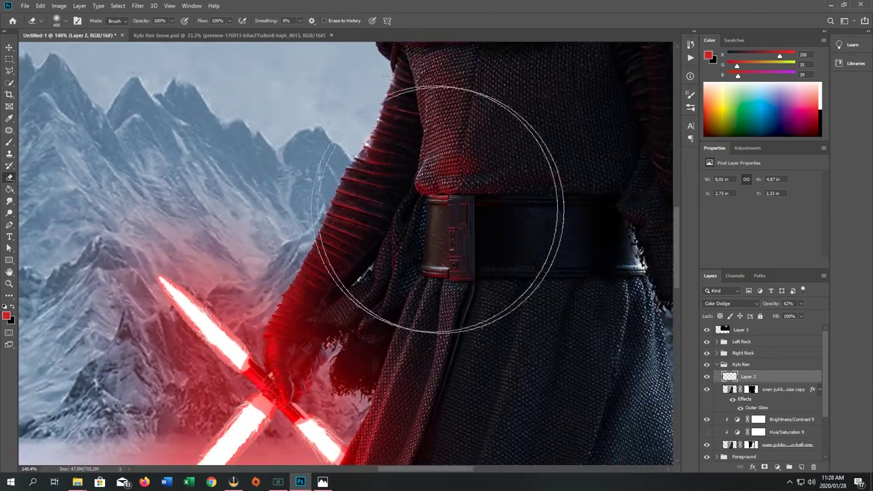
click(748, 303)
click(723, 255)
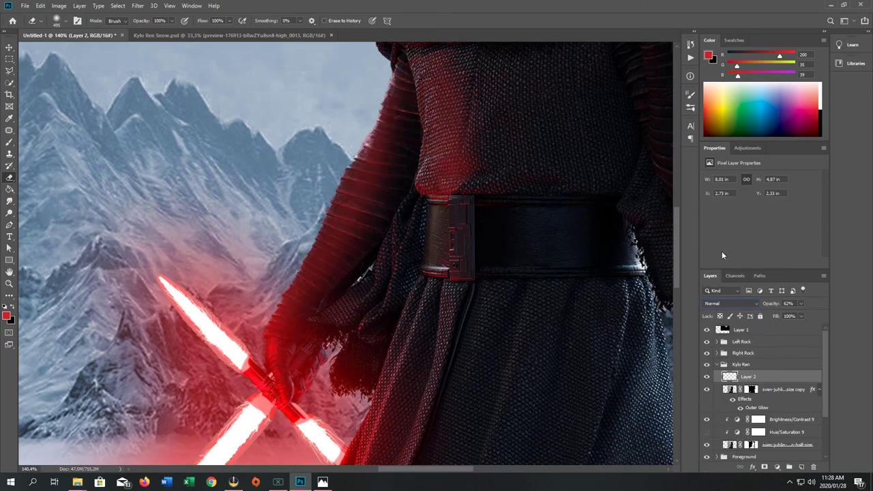
click(756, 305)
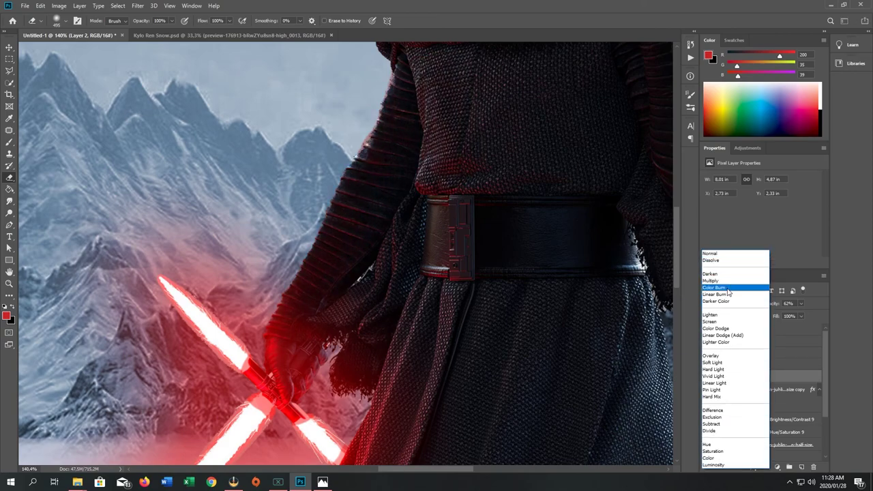
click(724, 330)
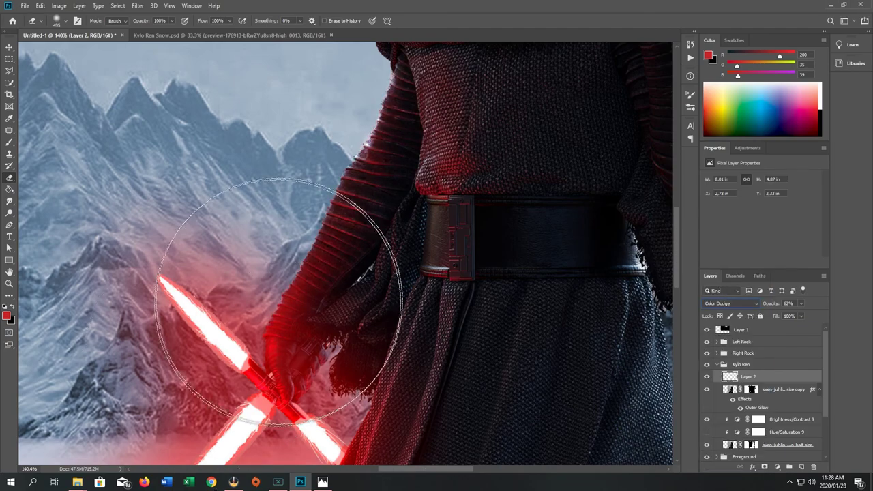